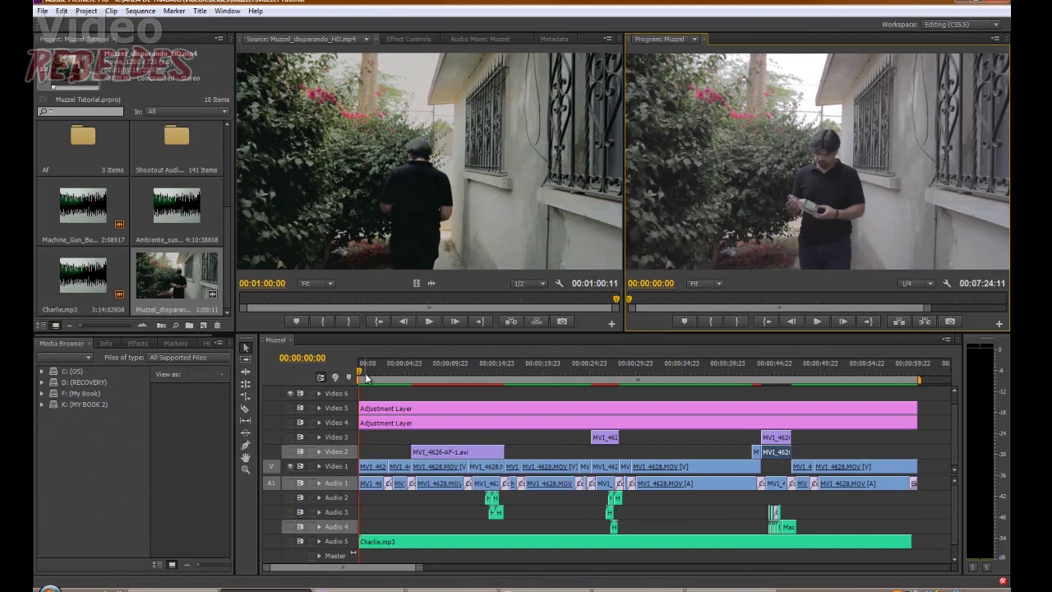
- Scrub the Premiere sequence through the gunshots at about 4, 16, 25 and 43 seconds
click(359, 375)
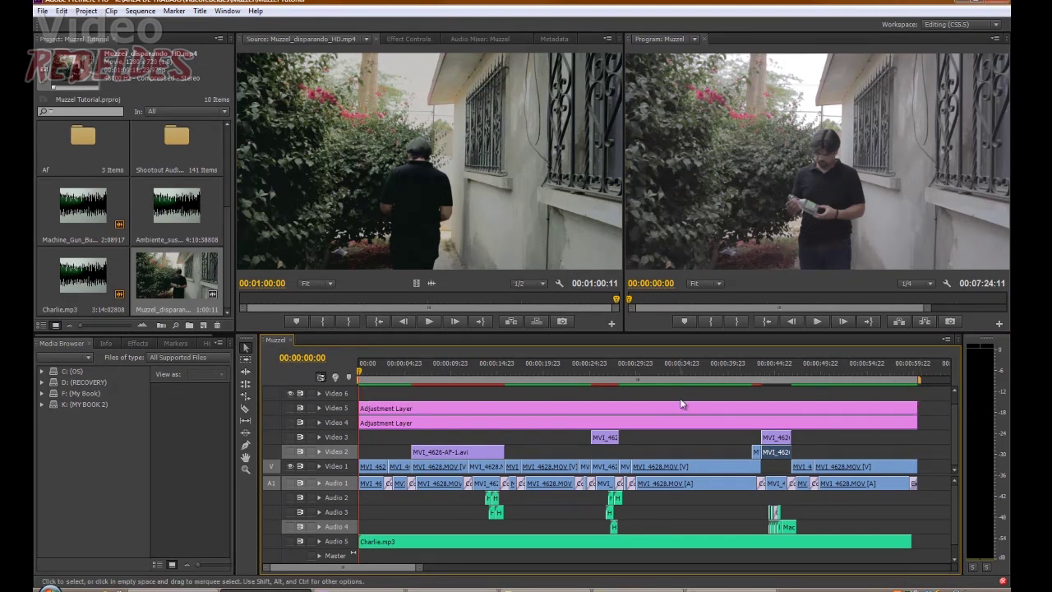
click(399, 367)
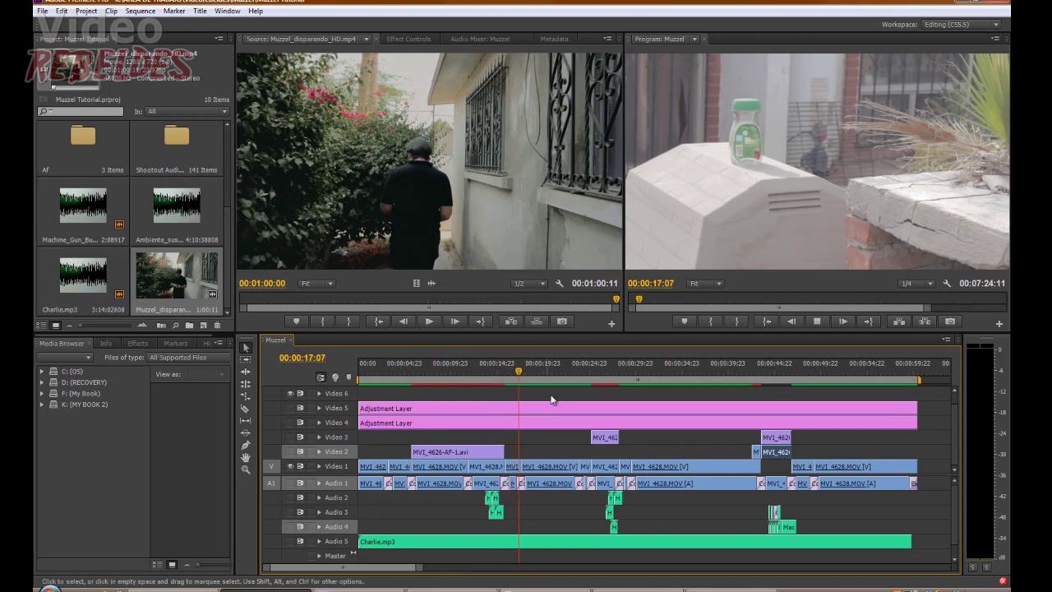
drag(581, 371, 594, 376)
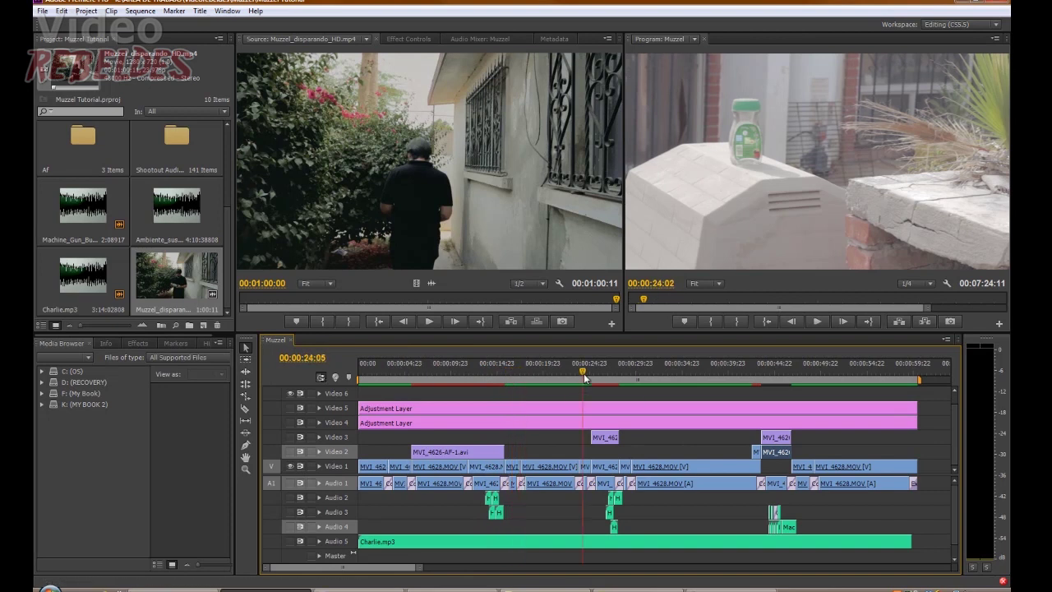
key(Right)
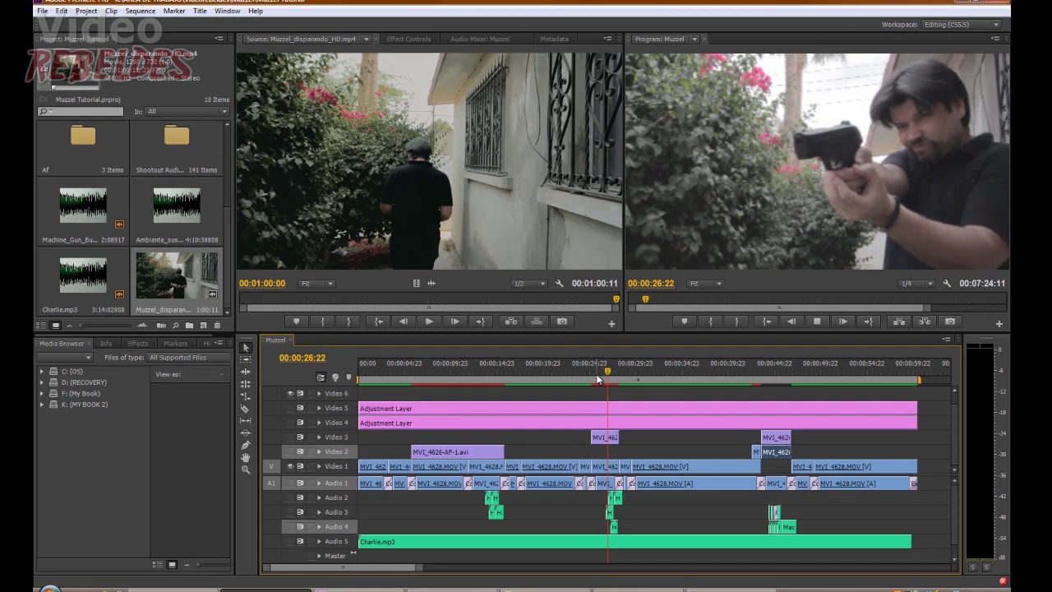
click(760, 375)
key(space)
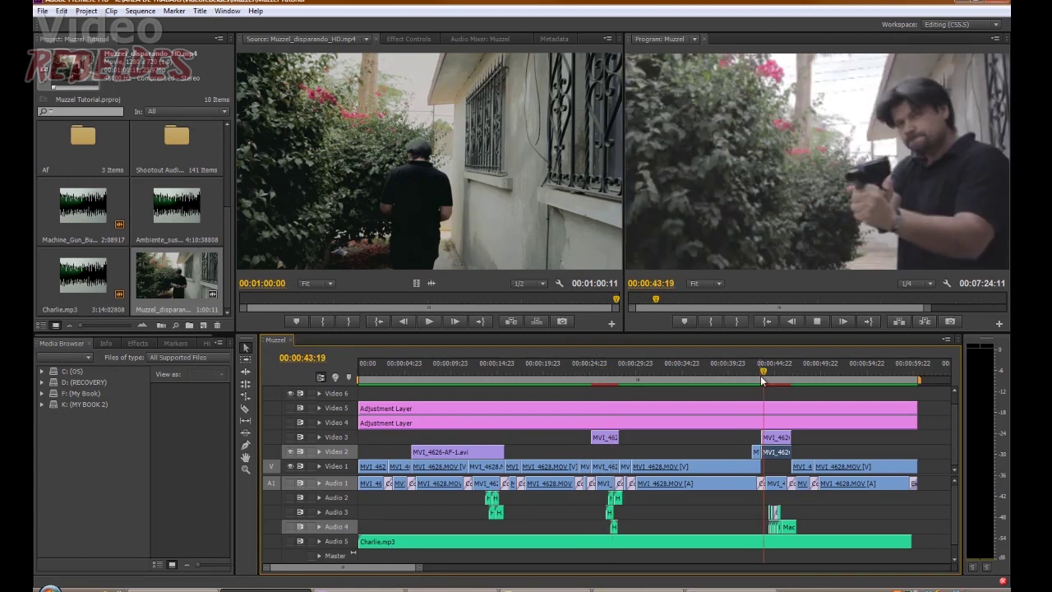
key(space)
drag(519, 376, 495, 382)
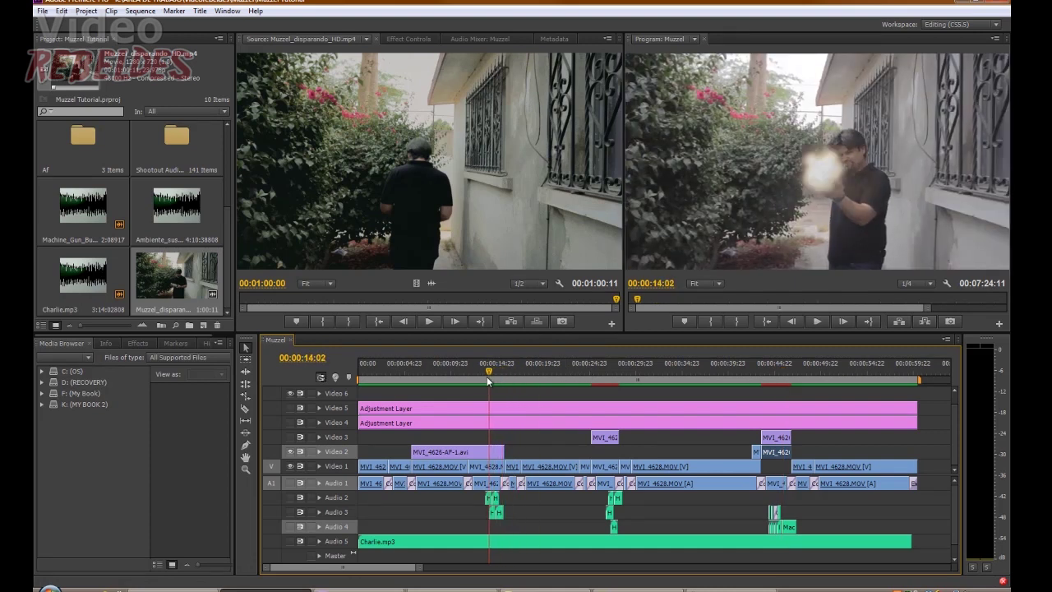
drag(494, 378, 594, 378)
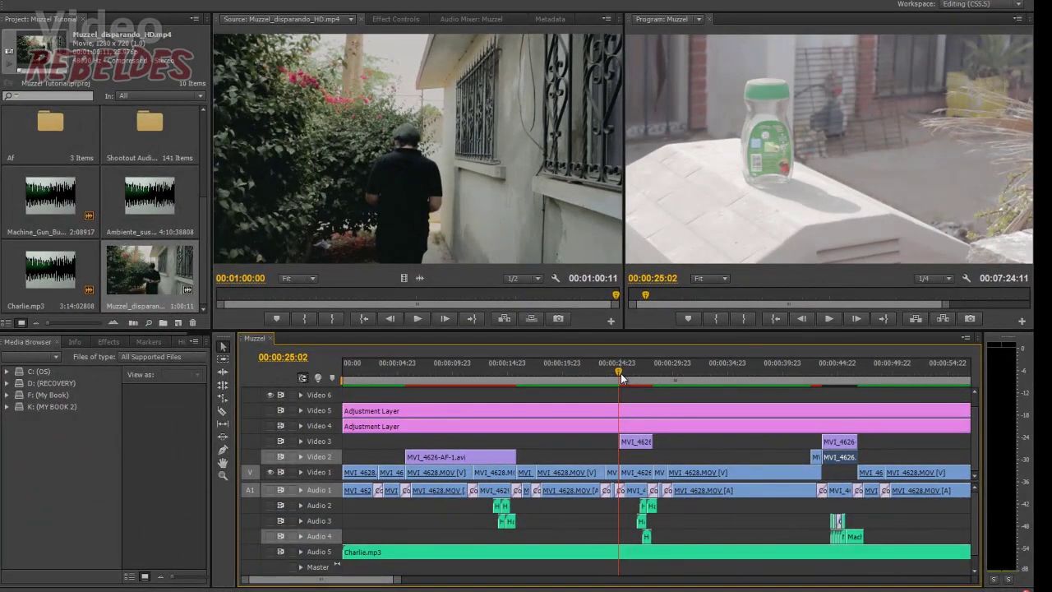
- Replay the gunshot from 00:00:25:05, stopping around 00:00:27:22 and 00:00:28:18
click(623, 375)
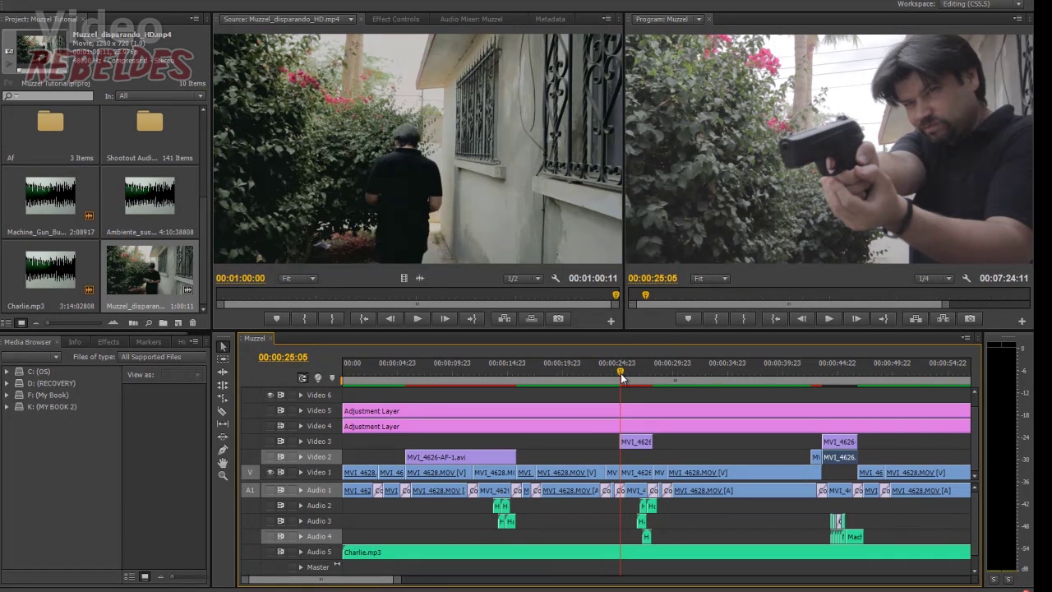
drag(622, 378, 621, 378)
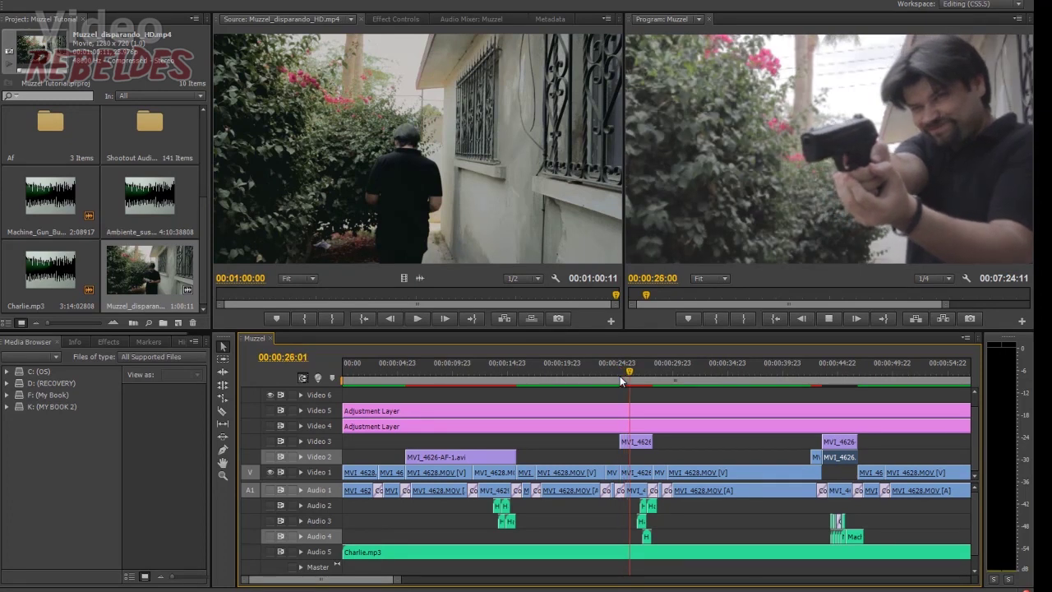
key(space)
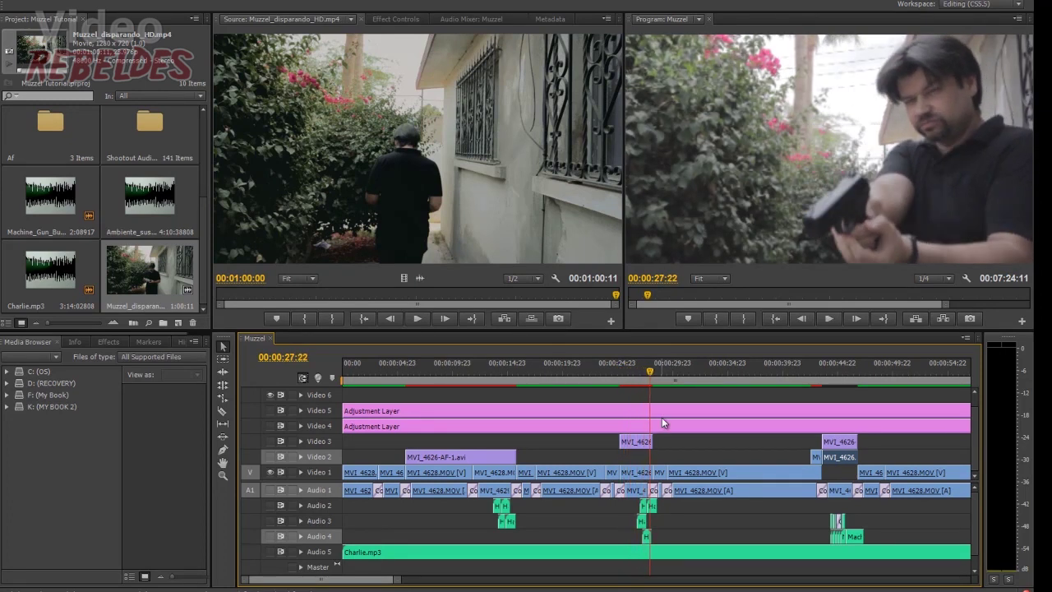
drag(647, 371, 621, 372)
key(space)
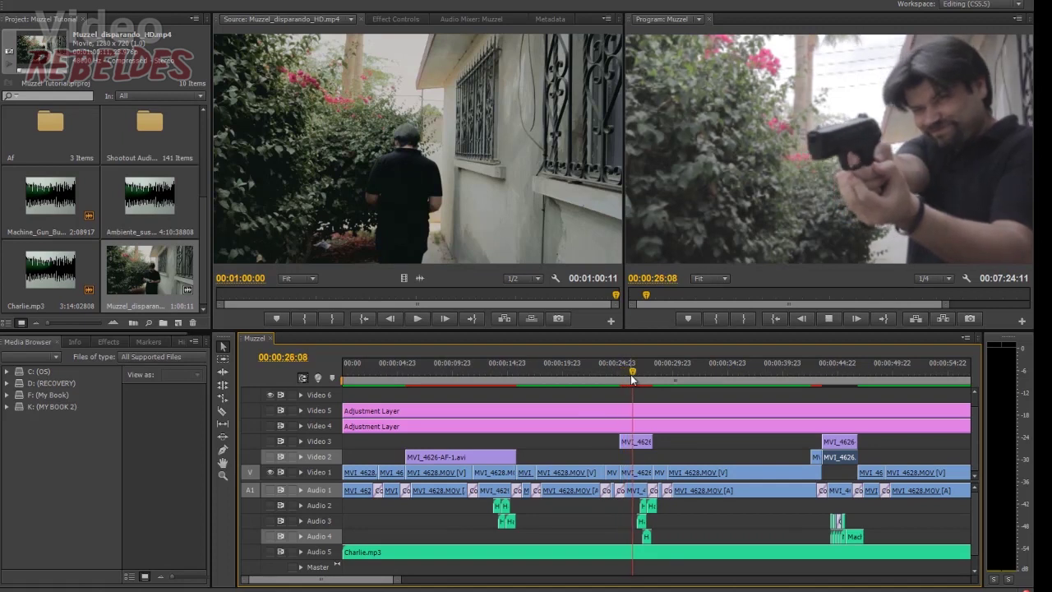
key(space)
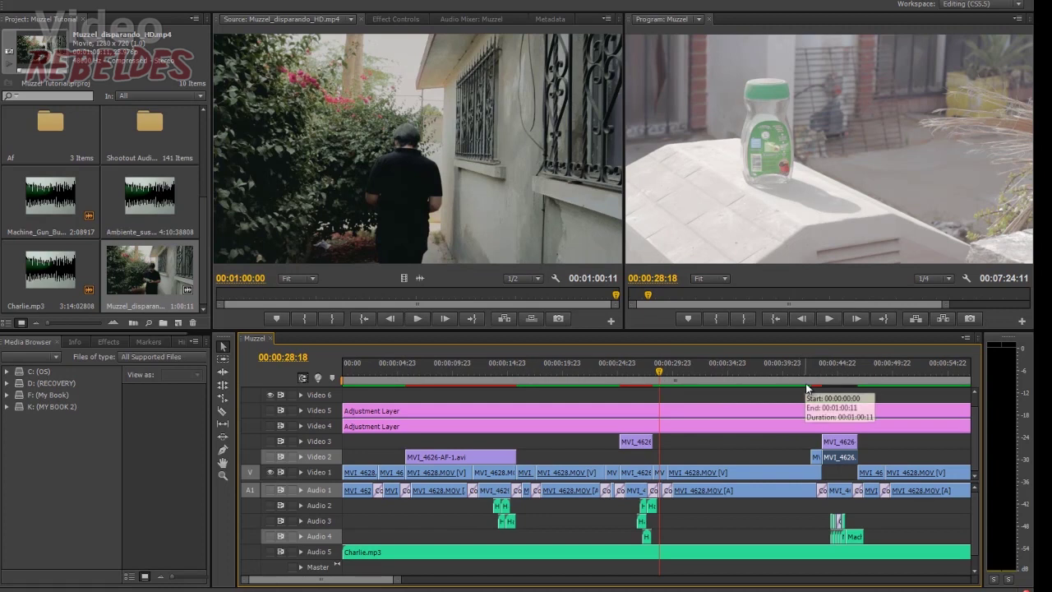
- Review the 43-second gunshot frames from 00:00:43:00 to 00:00:44:02, then switch to After Effects
drag(659, 374, 817, 372)
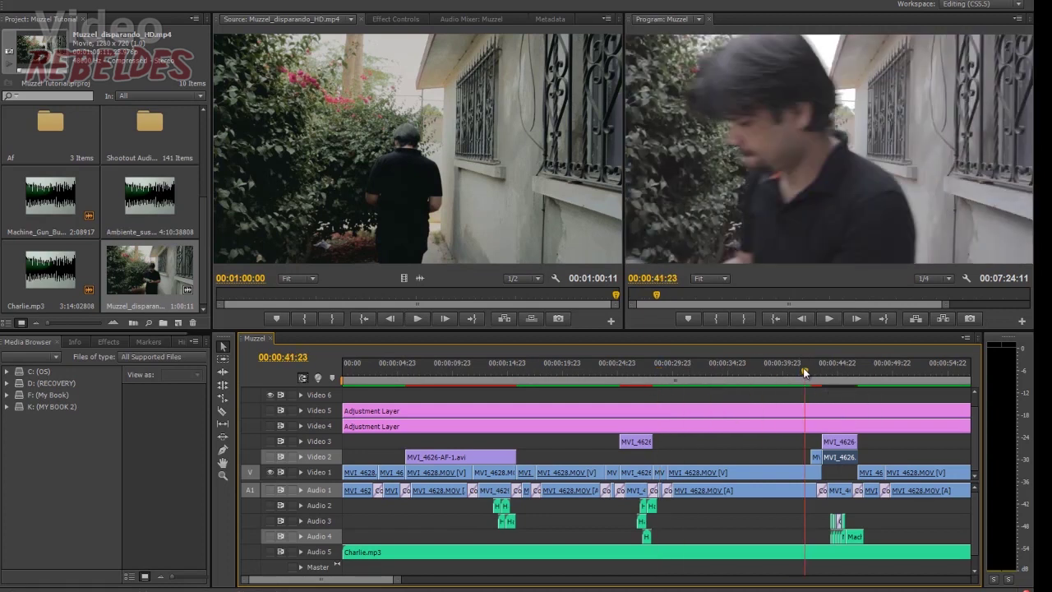
drag(816, 373, 814, 372)
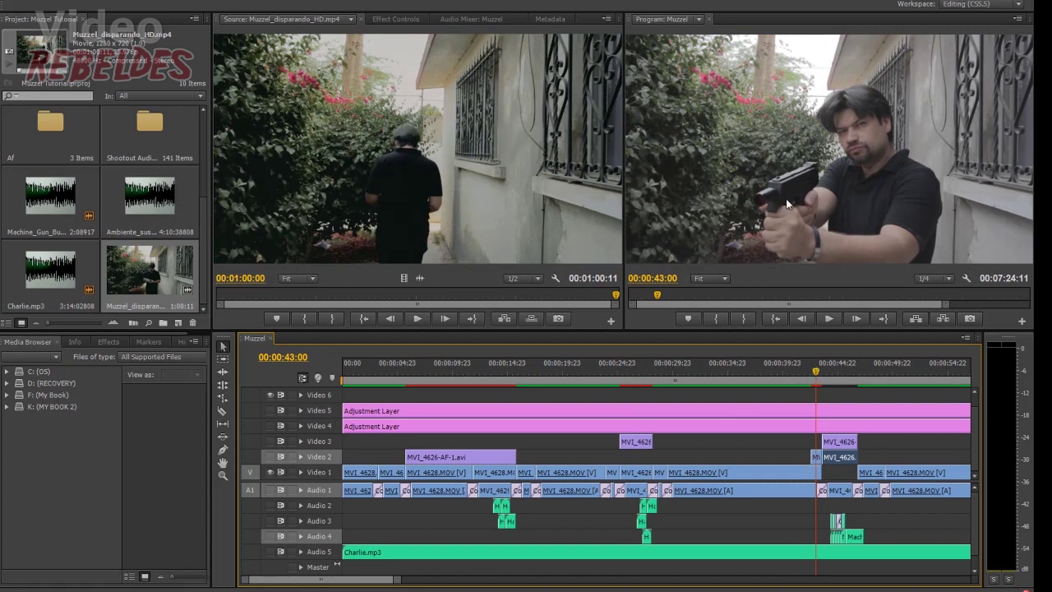
click(819, 375)
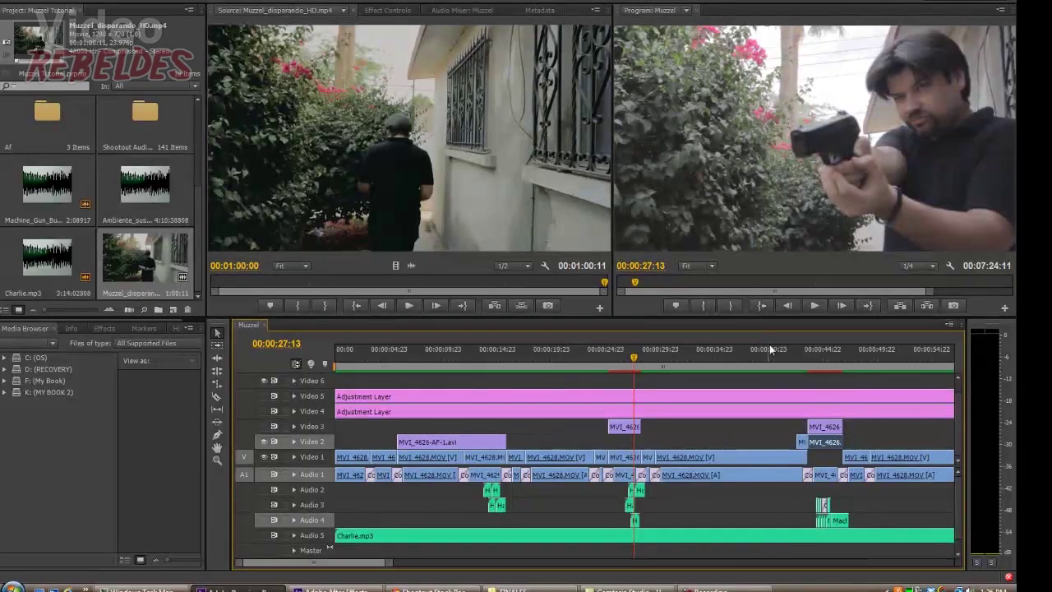
mouse_move(769, 345)
mouse_down()
mouse_move(875, 347)
mouse_move(825, 359)
mouse_up()
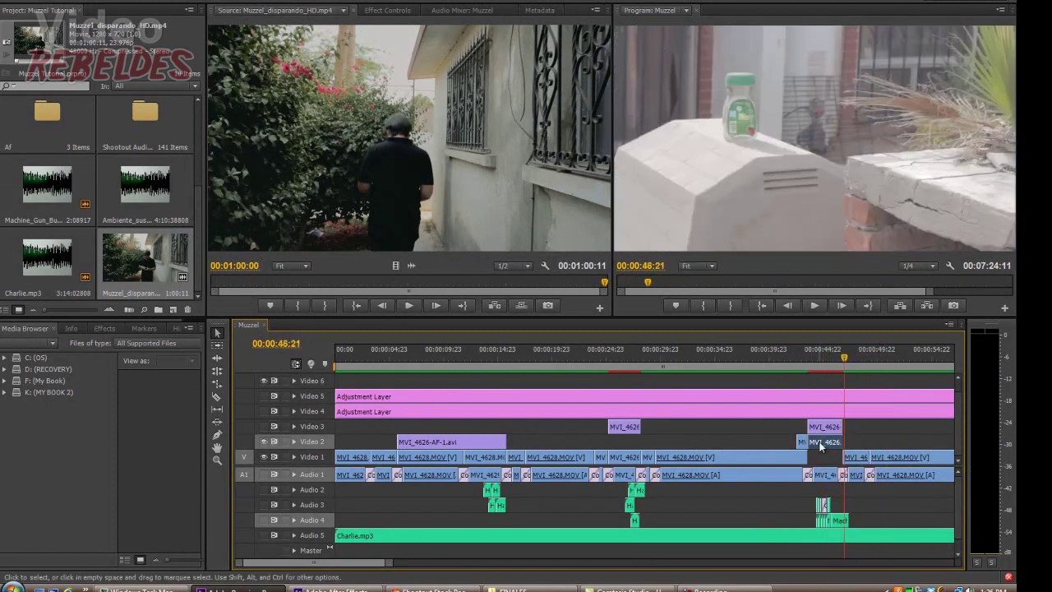
click(623, 357)
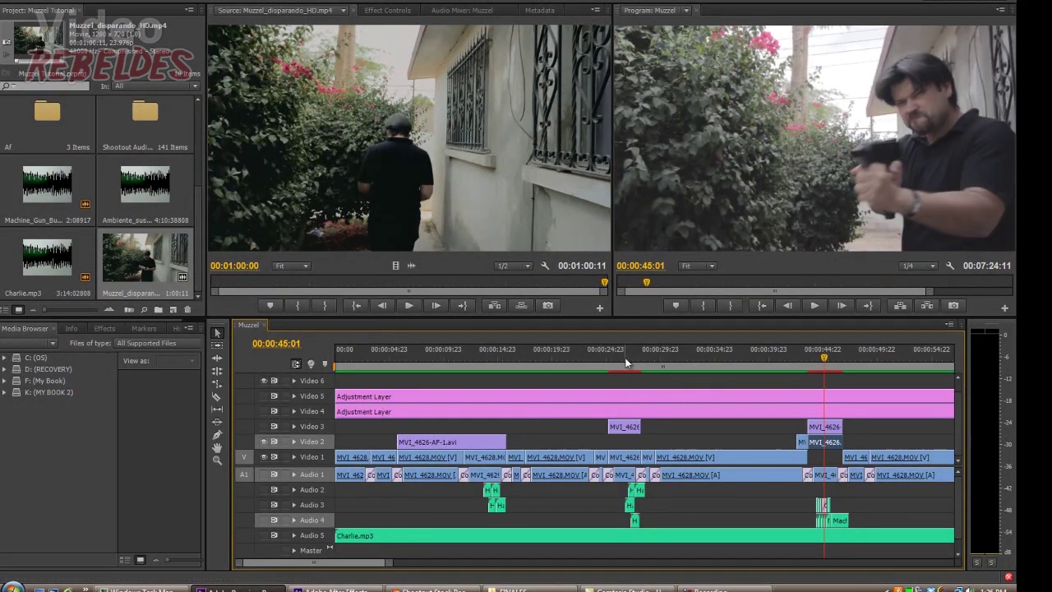
key(alt+Tab)
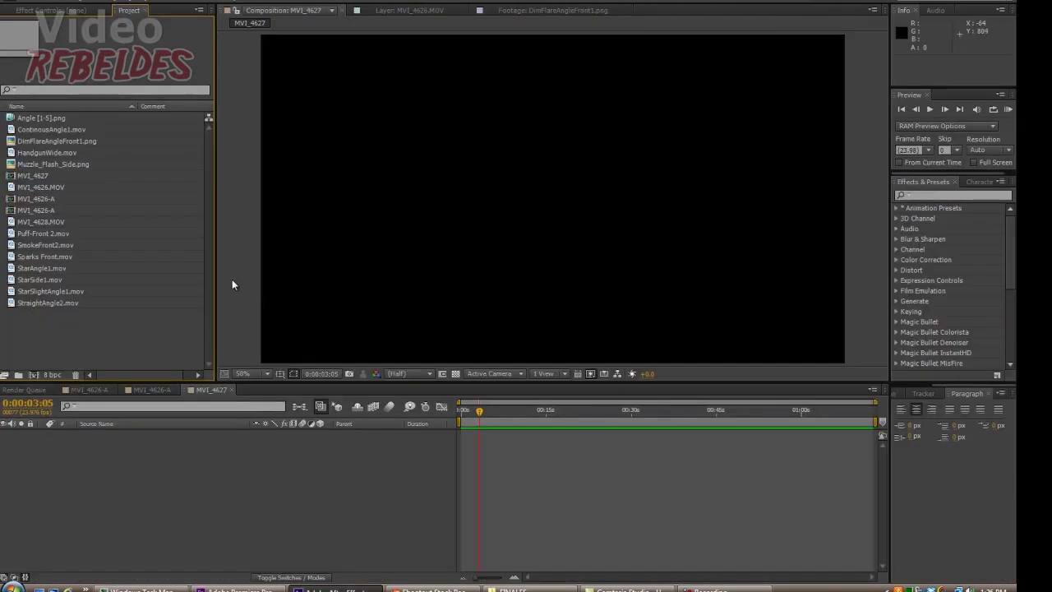
- Preview MVI_4626.MOV, add it as layer 1 of MVI_4627, and open that layer alone
drag(474, 409, 459, 409)
double_click(13, 188)
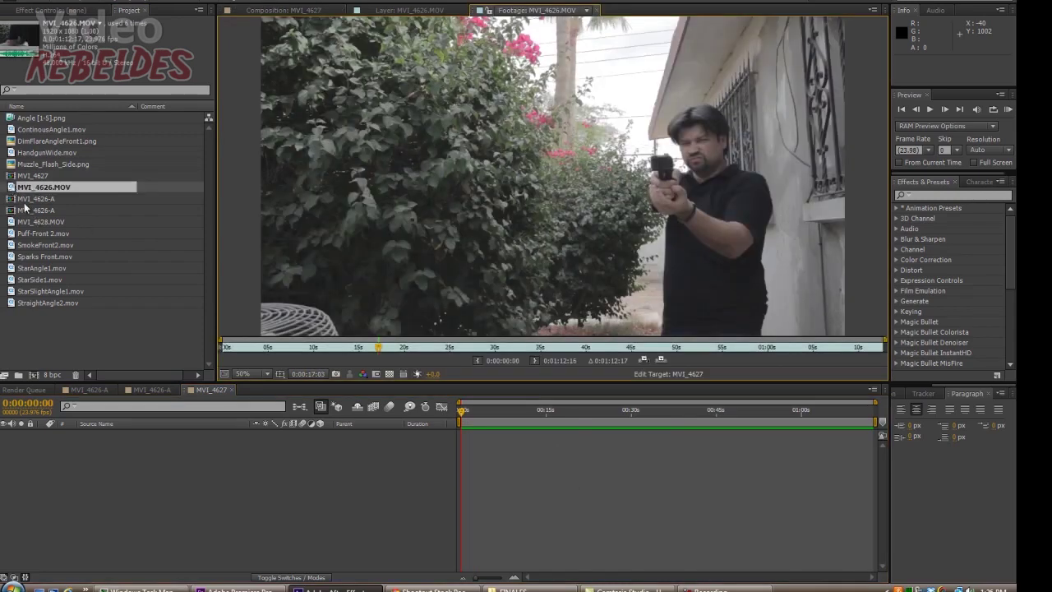
drag(13, 188, 173, 470)
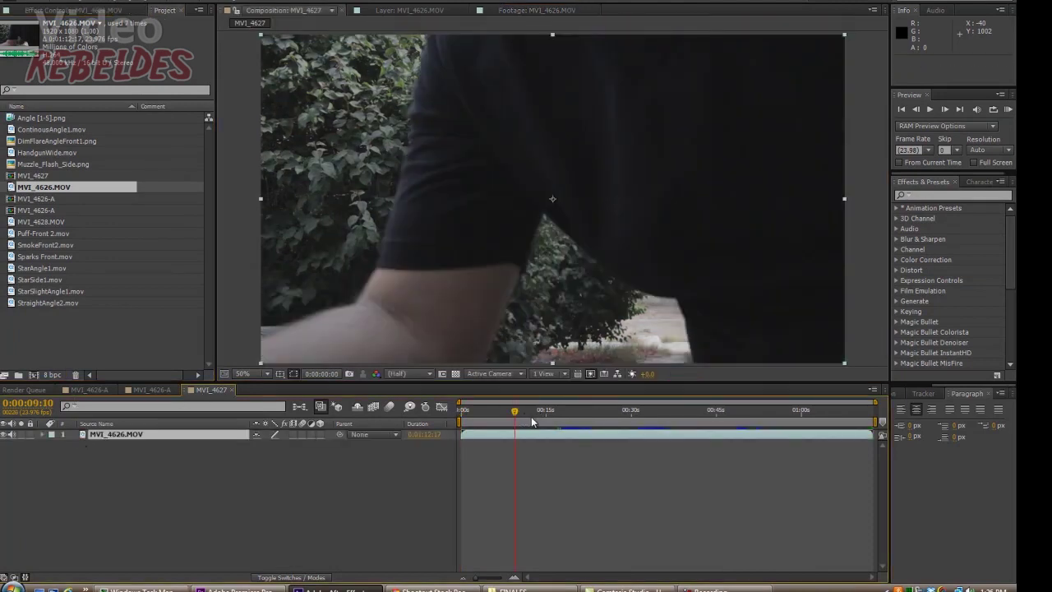
click(540, 417)
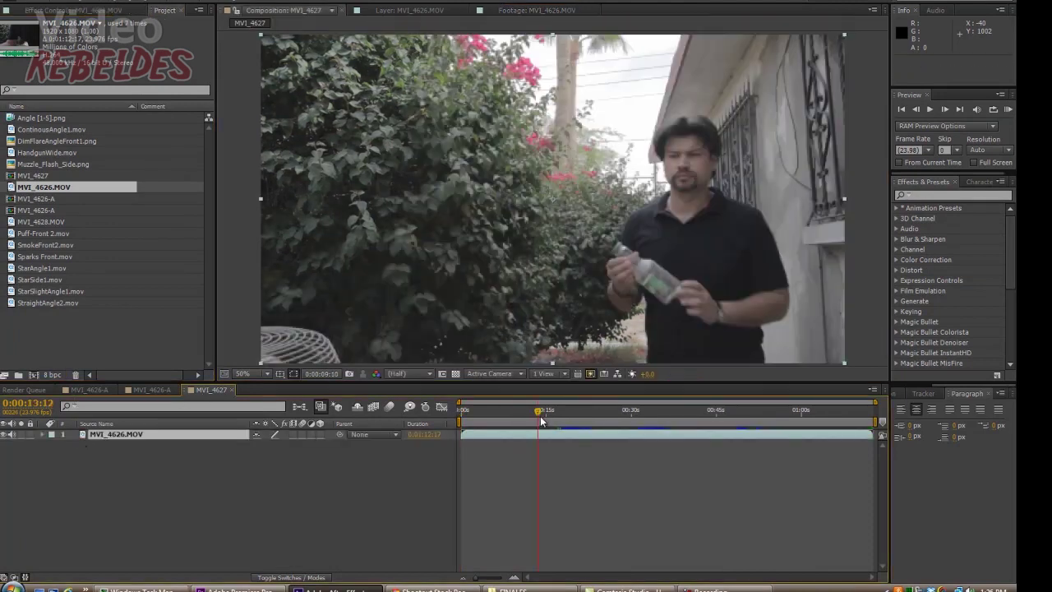
double_click(482, 432)
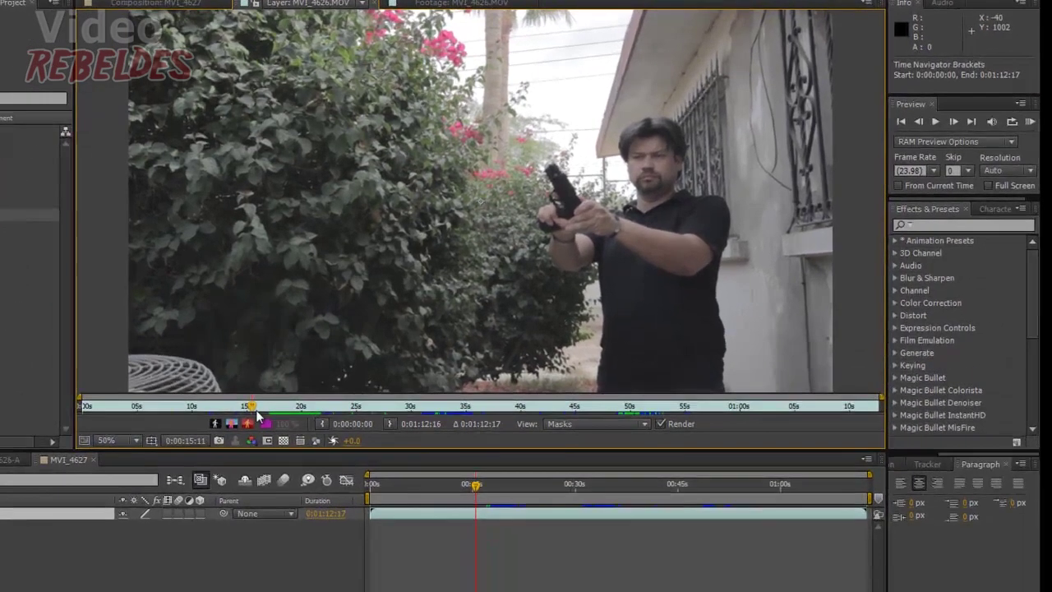
- Set the MVI_4626.MOV layer's In point to 0:00:17:07 and Out point to 0:00:22:13
mouse_move(257, 417)
mouse_down()
mouse_move(302, 414)
mouse_move(274, 413)
mouse_up()
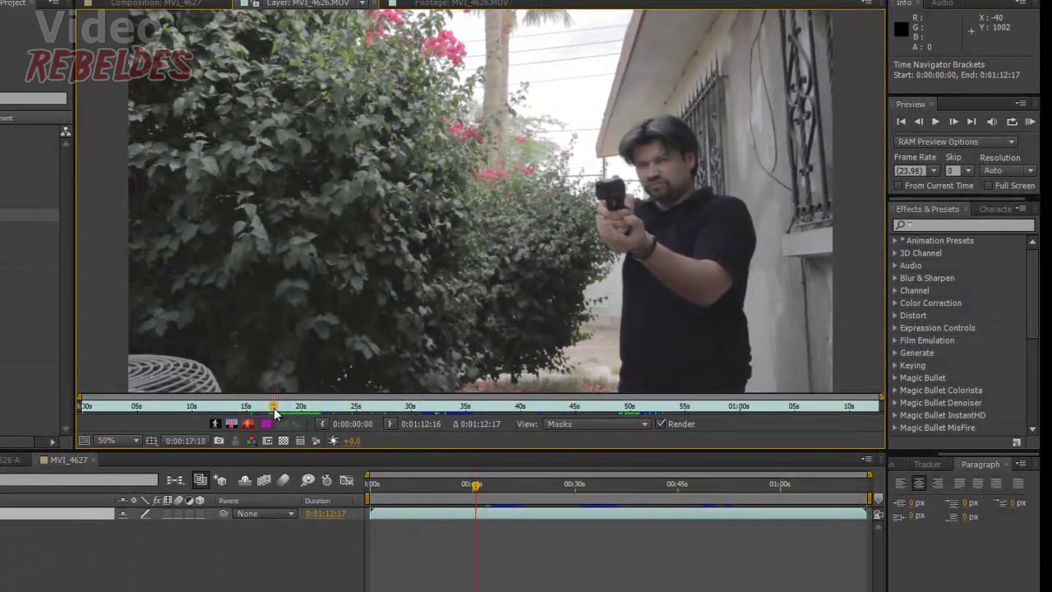
click(322, 423)
drag(314, 406, 331, 413)
click(390, 424)
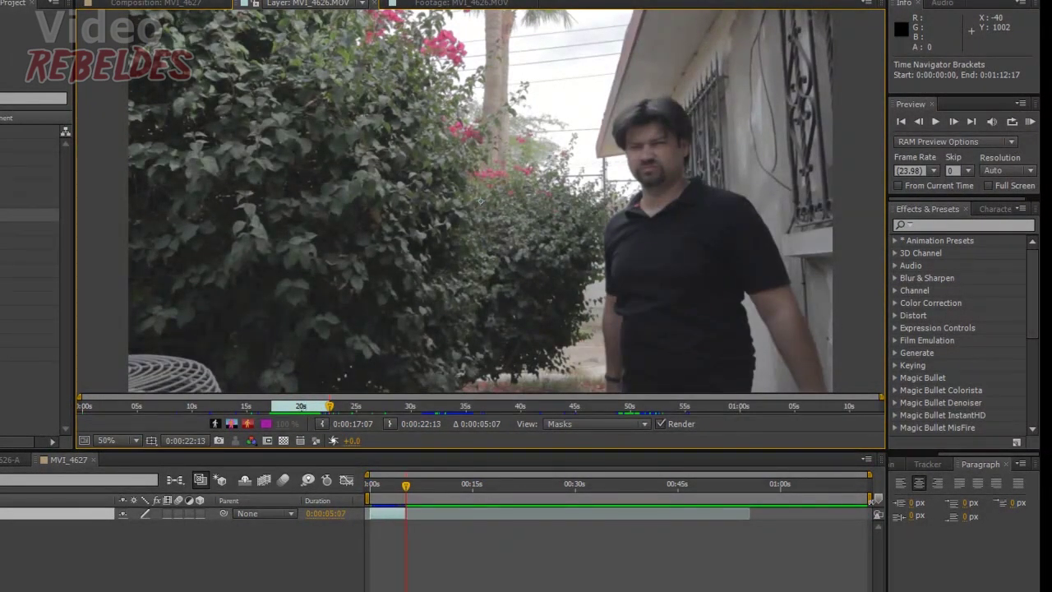
- End the work area at the layer's out point and trim the composition to the work area
drag(872, 499, 408, 524)
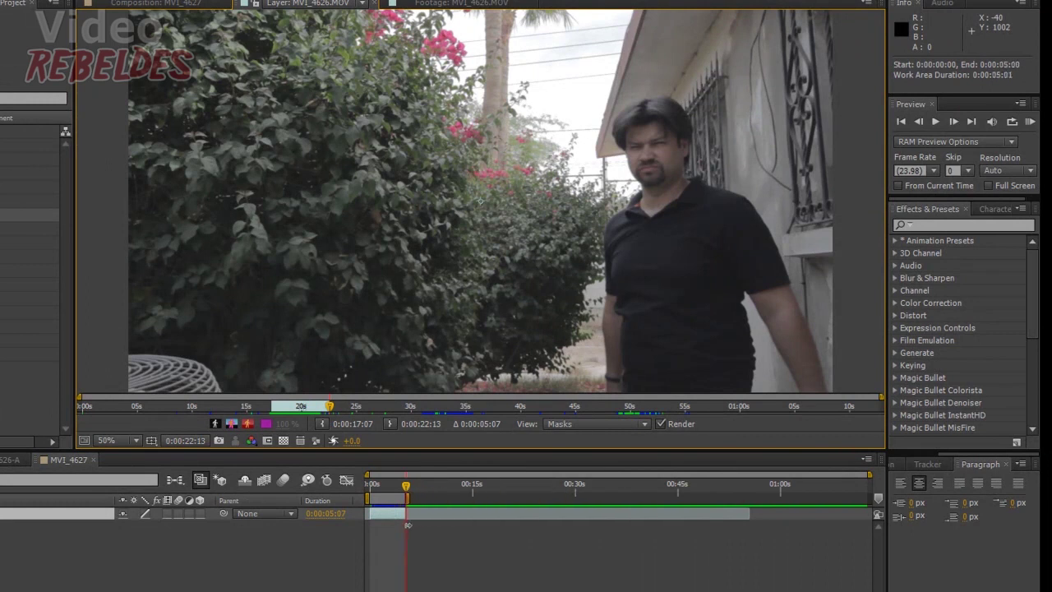
drag(409, 525, 406, 516)
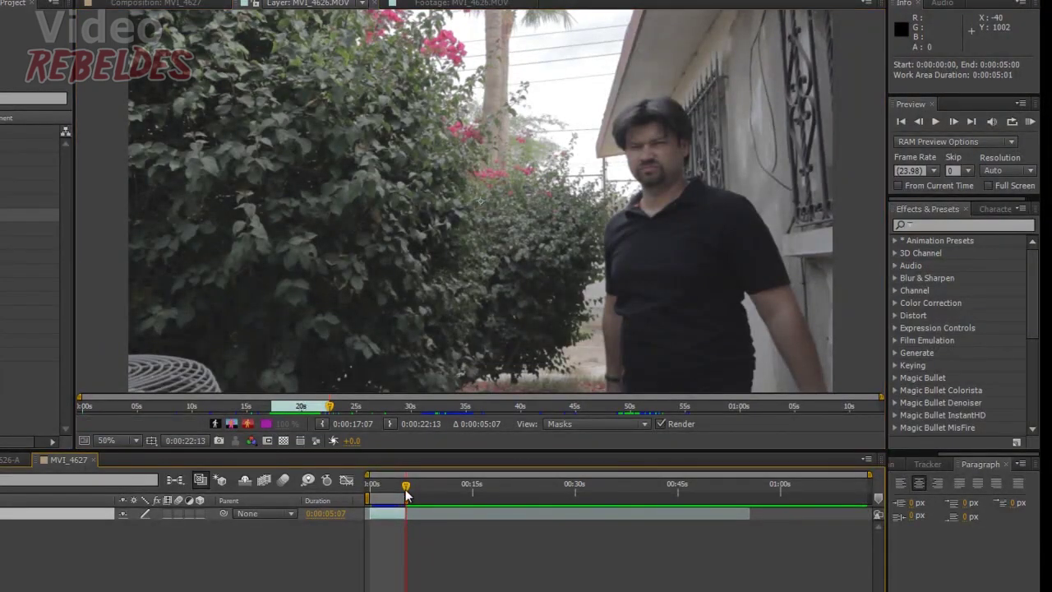
drag(408, 491, 411, 491)
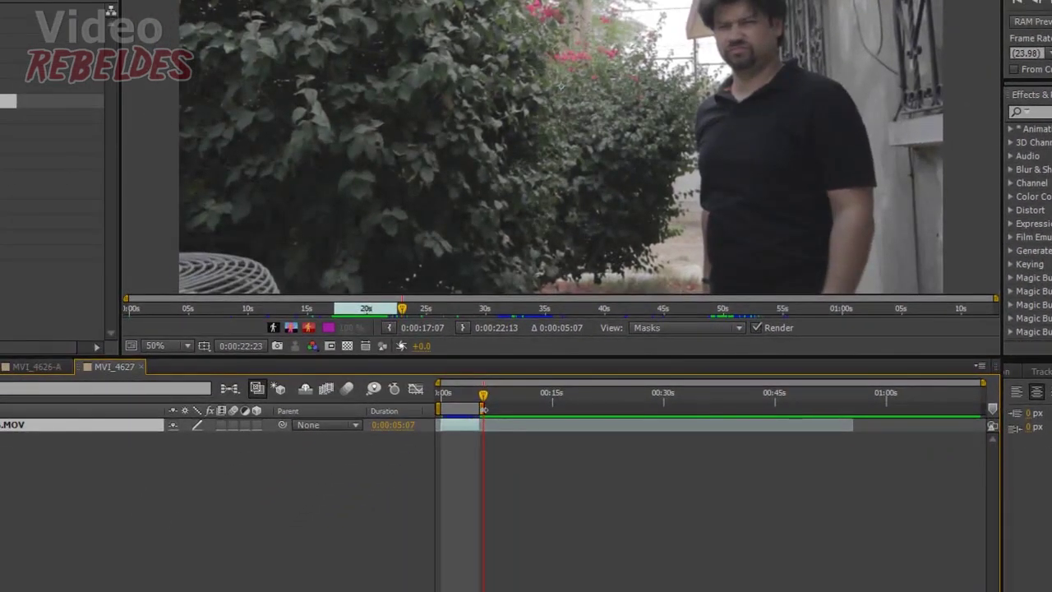
right_click(471, 413)
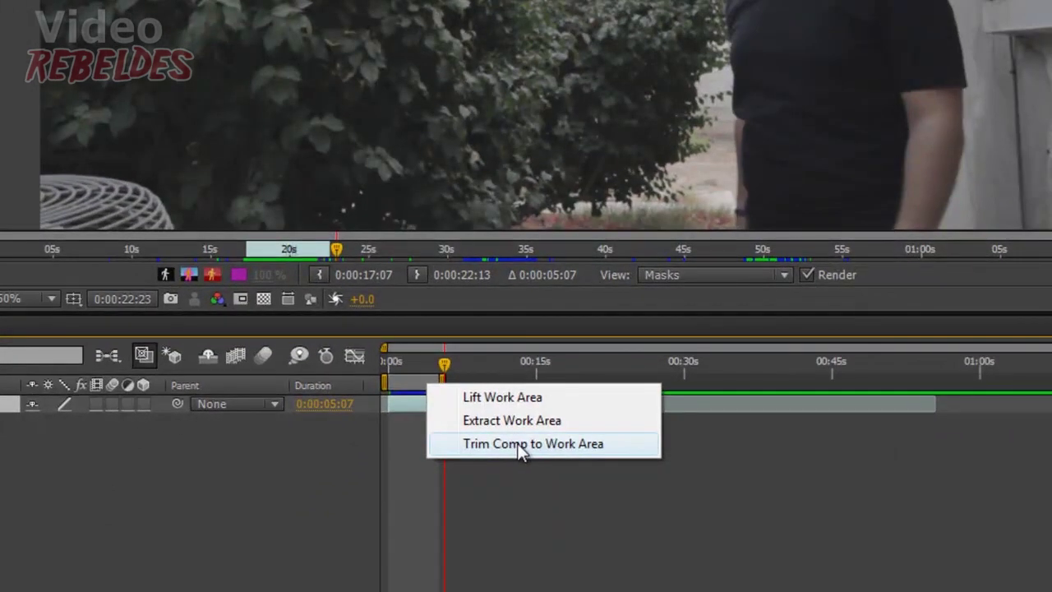
click(517, 443)
click(517, 445)
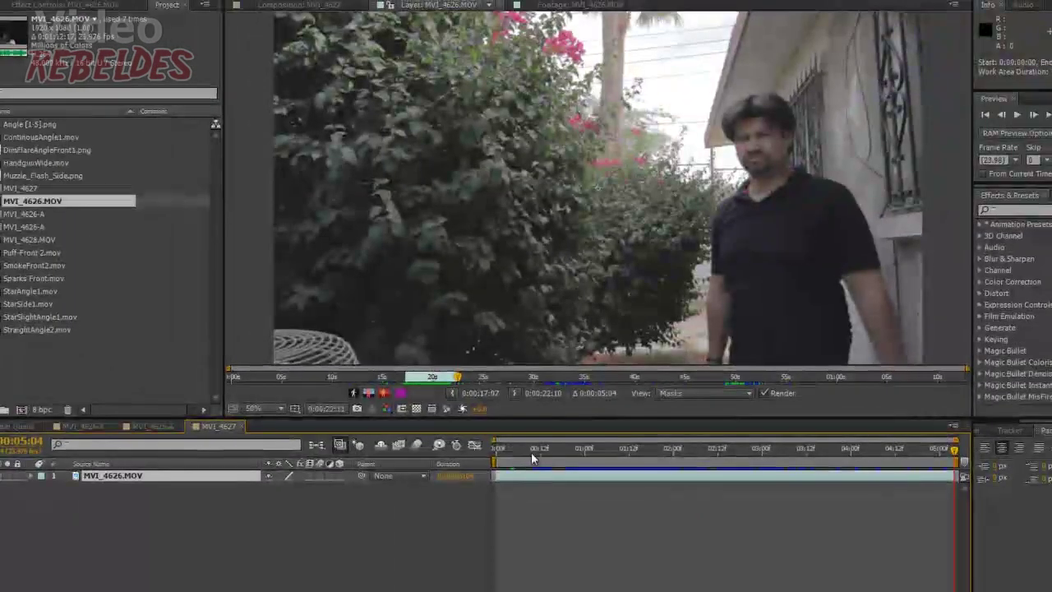
key(space)
drag(960, 460, 493, 457)
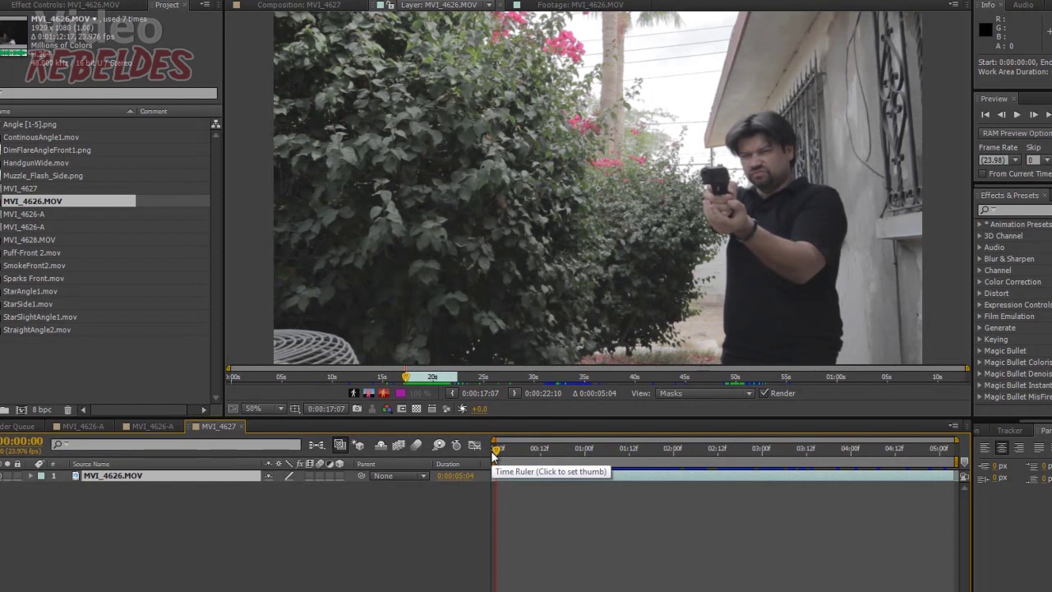
drag(496, 457, 861, 463)
key(space)
key(space)
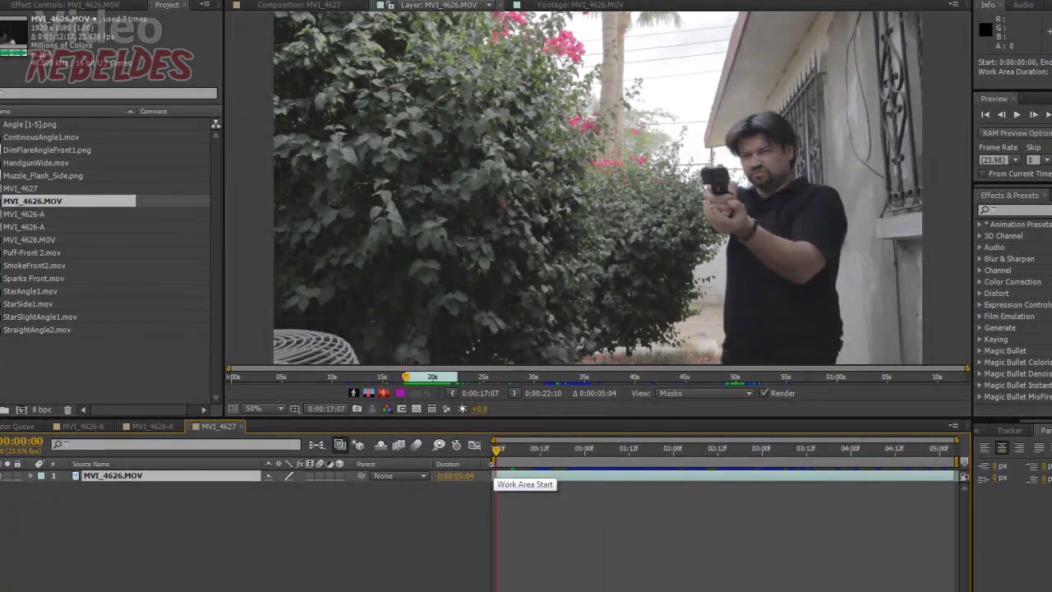
drag(497, 451, 496, 452)
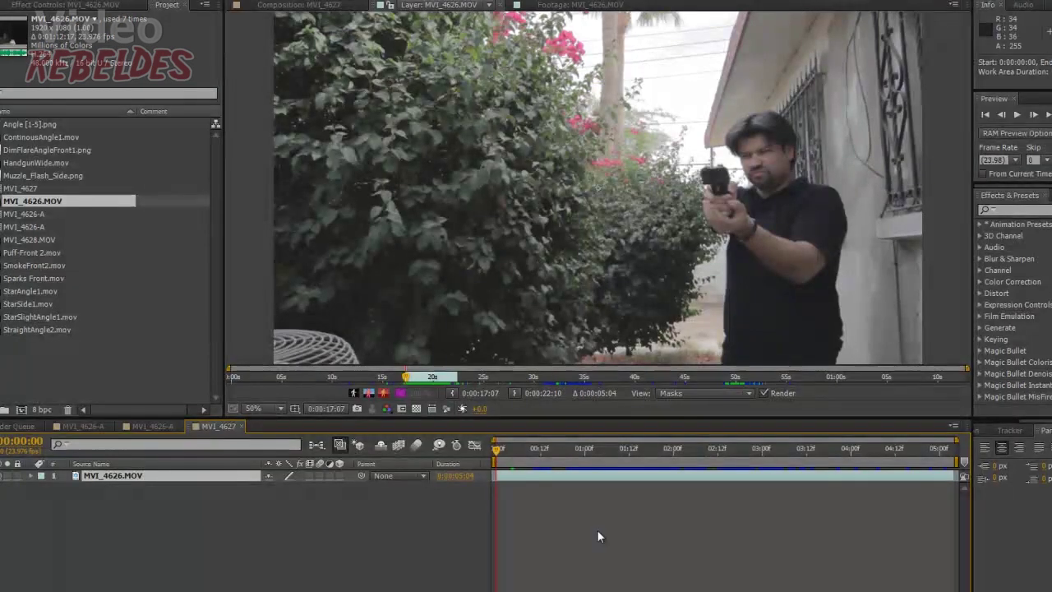
drag(498, 450, 535, 453)
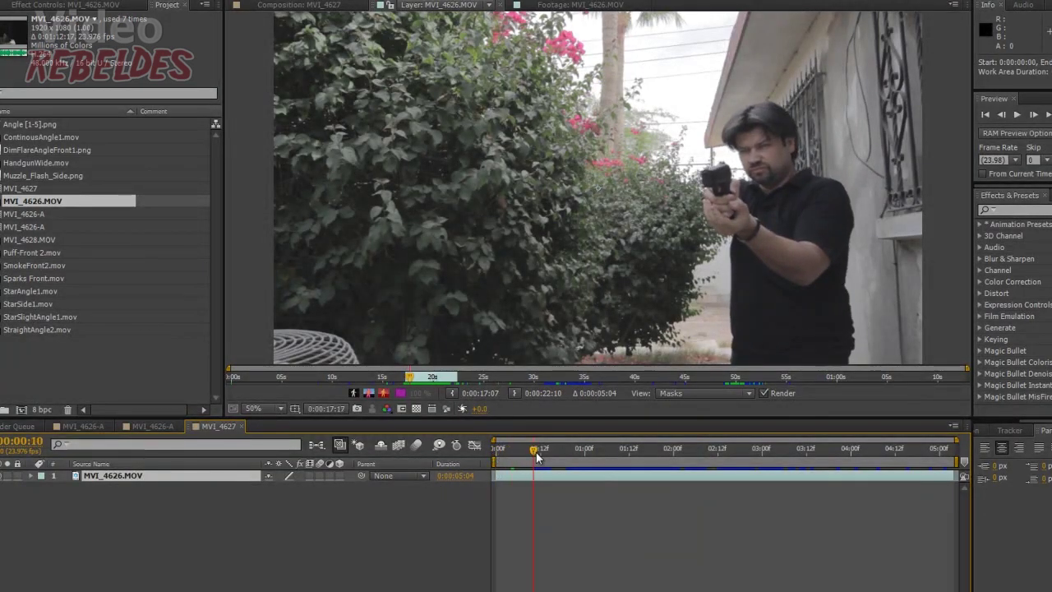
mouse_move(536, 452)
mouse_down()
mouse_move(694, 457)
mouse_move(496, 450)
mouse_up()
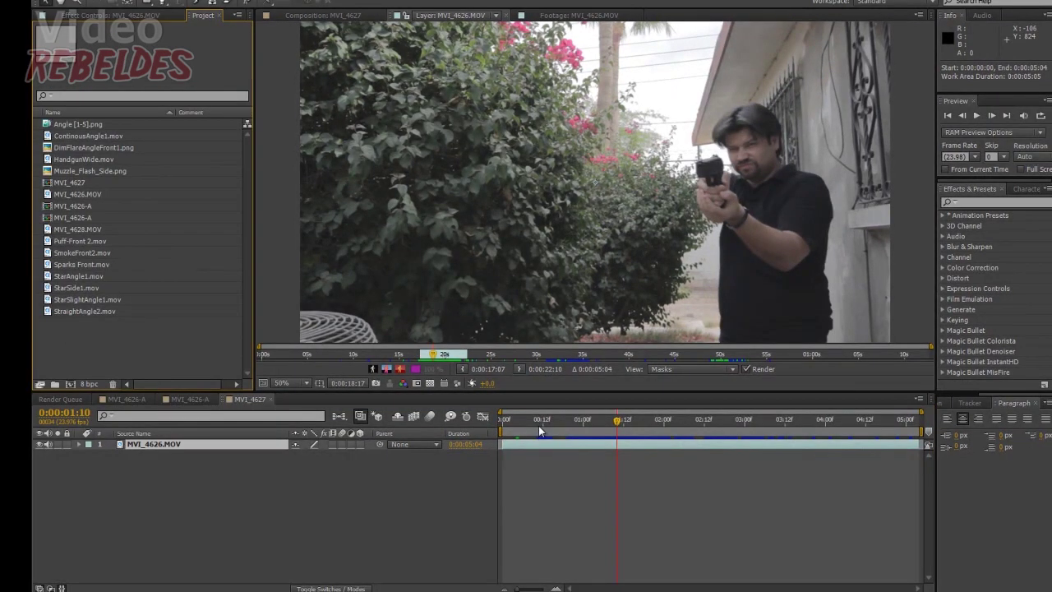
mouse_move(539, 448)
mouse_down()
mouse_move(499, 448)
mouse_move(550, 426)
mouse_up()
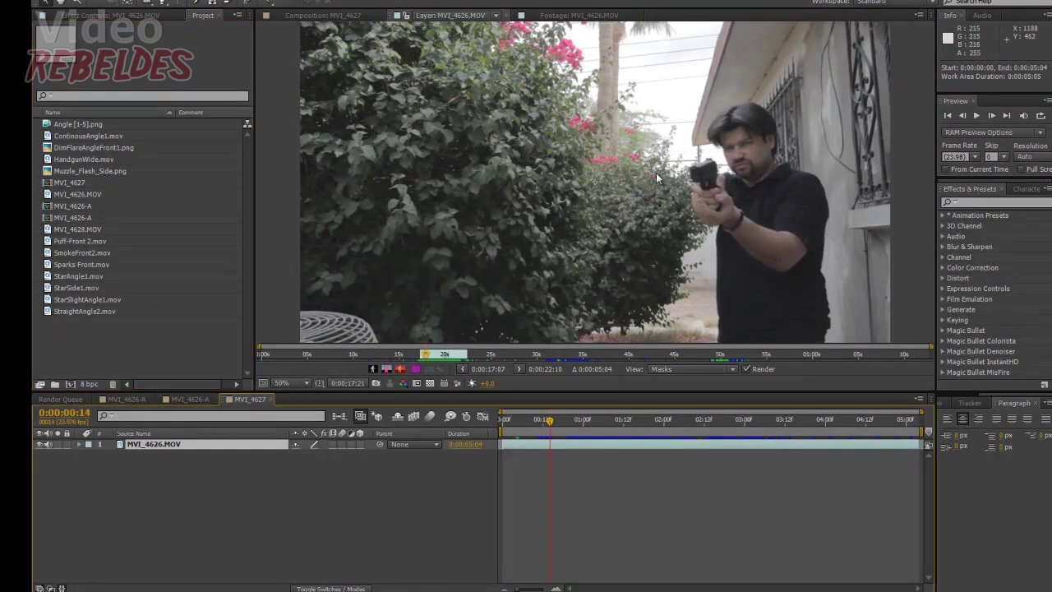
drag(556, 425, 560, 424)
mouse_move(475, 590)
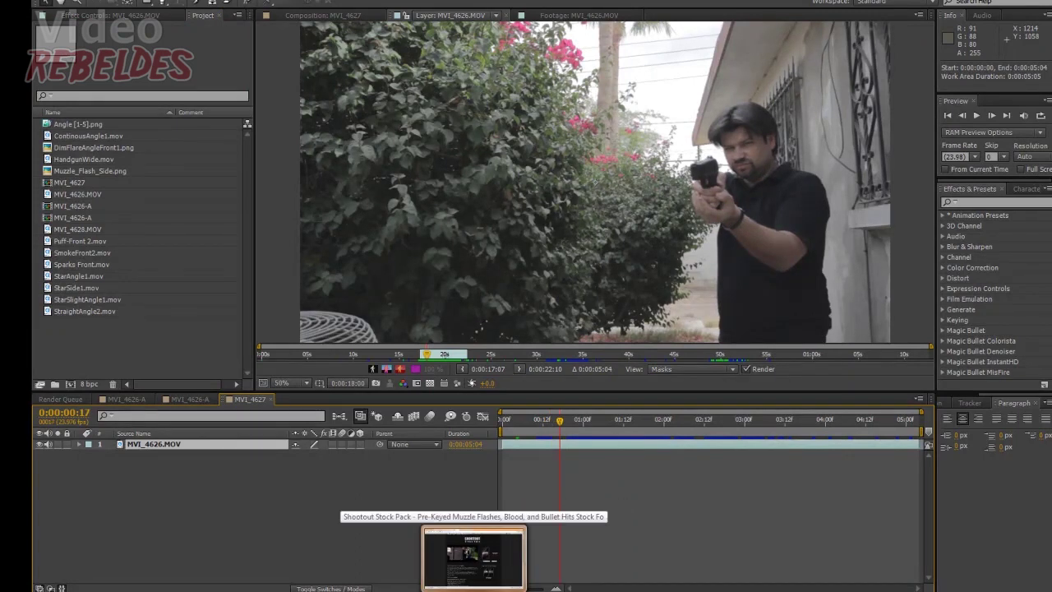
- Open the Shootout Stock Pack page and skim its muzzle flash and blood preview video
click(474, 589)
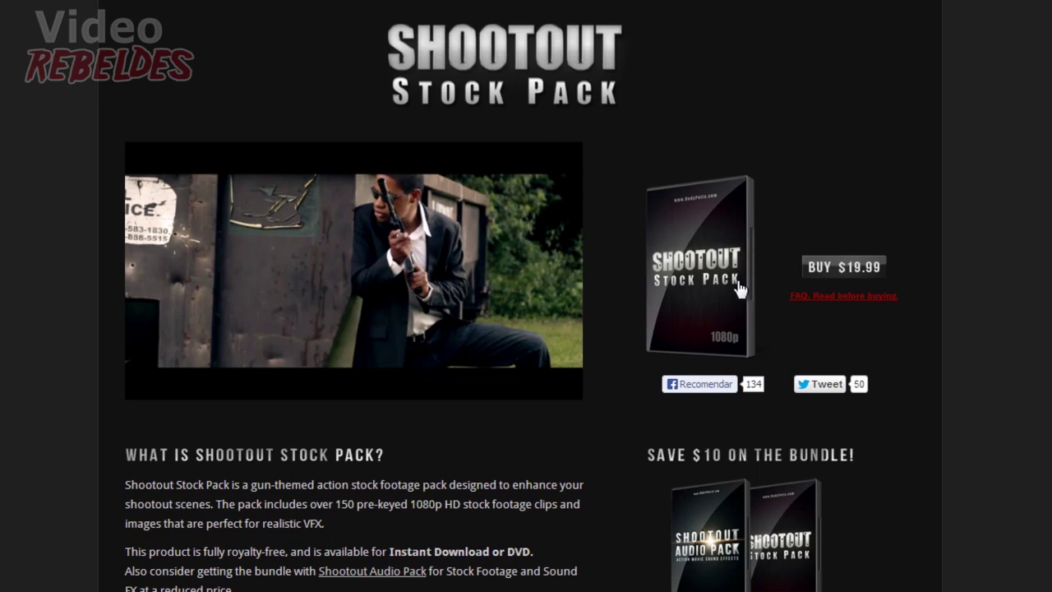
mouse_move(870, 275)
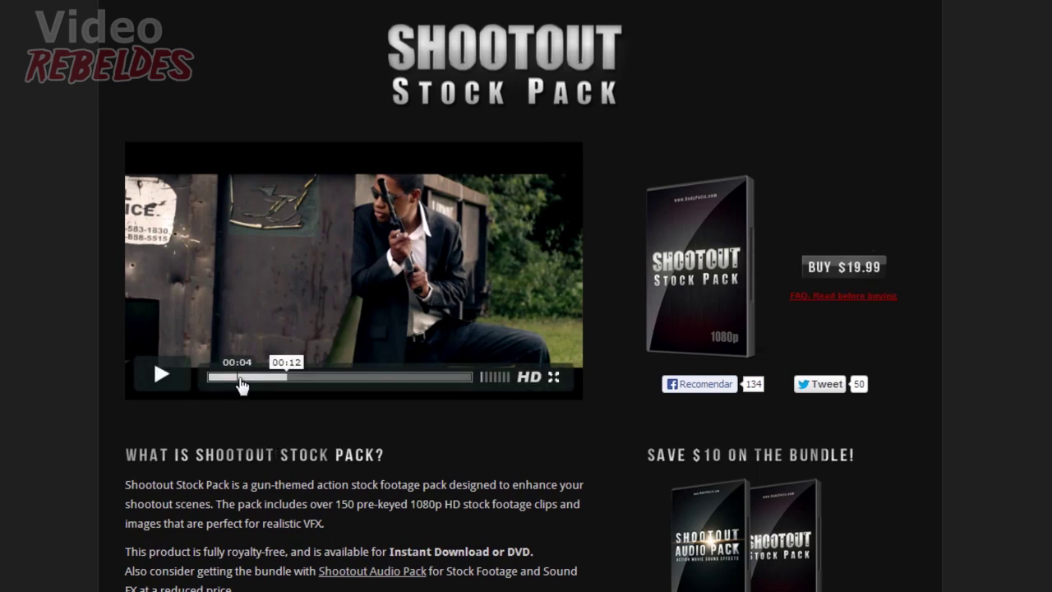
click(263, 377)
mouse_move(264, 380)
mouse_down()
mouse_move(297, 378)
mouse_move(289, 401)
mouse_up()
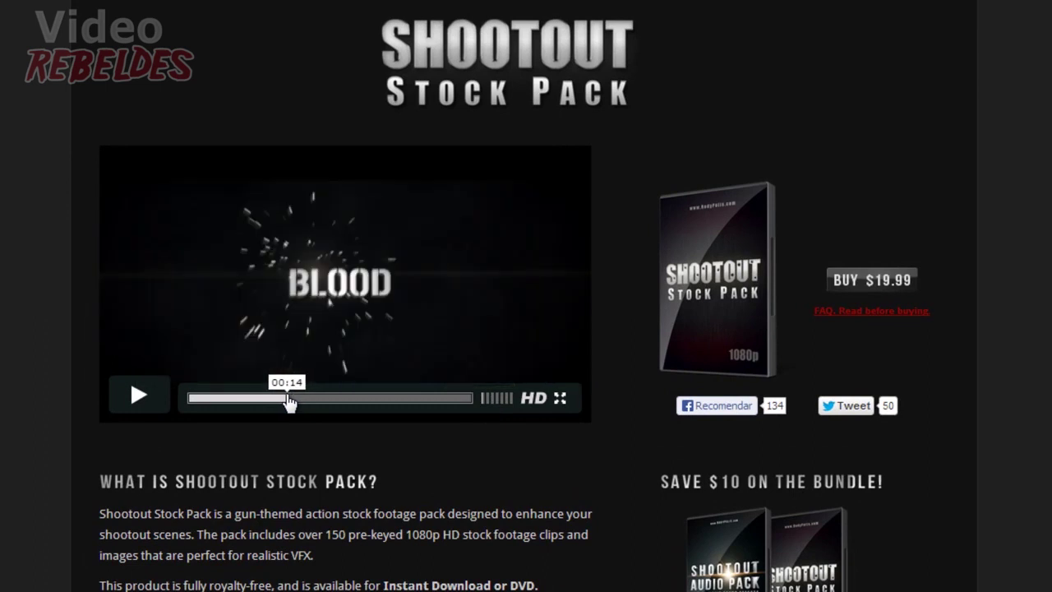
mouse_move(289, 401)
mouse_down()
mouse_move(397, 401)
mouse_move(357, 403)
mouse_up()
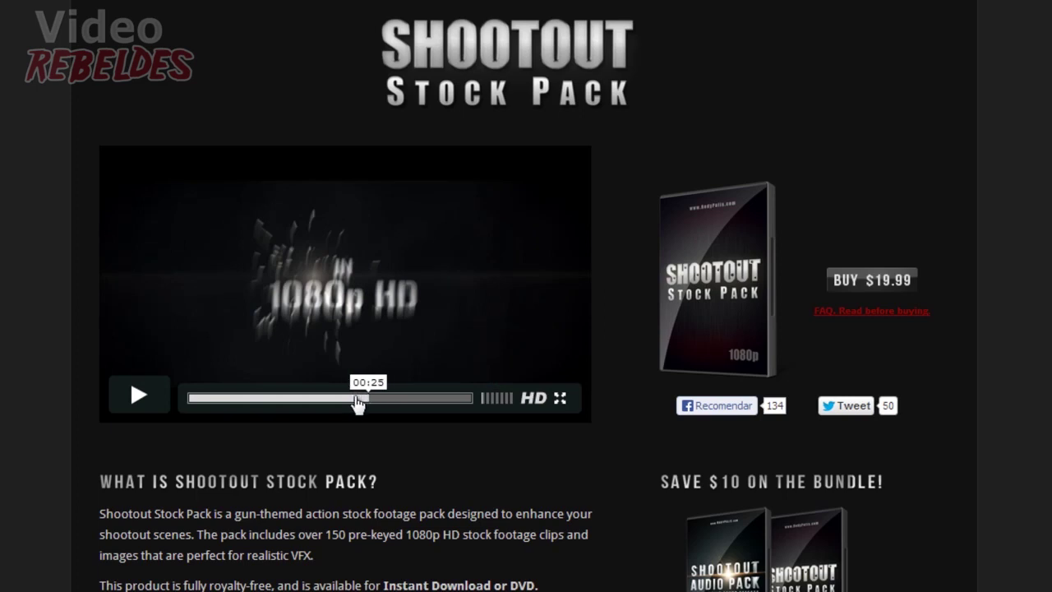
drag(358, 403, 191, 401)
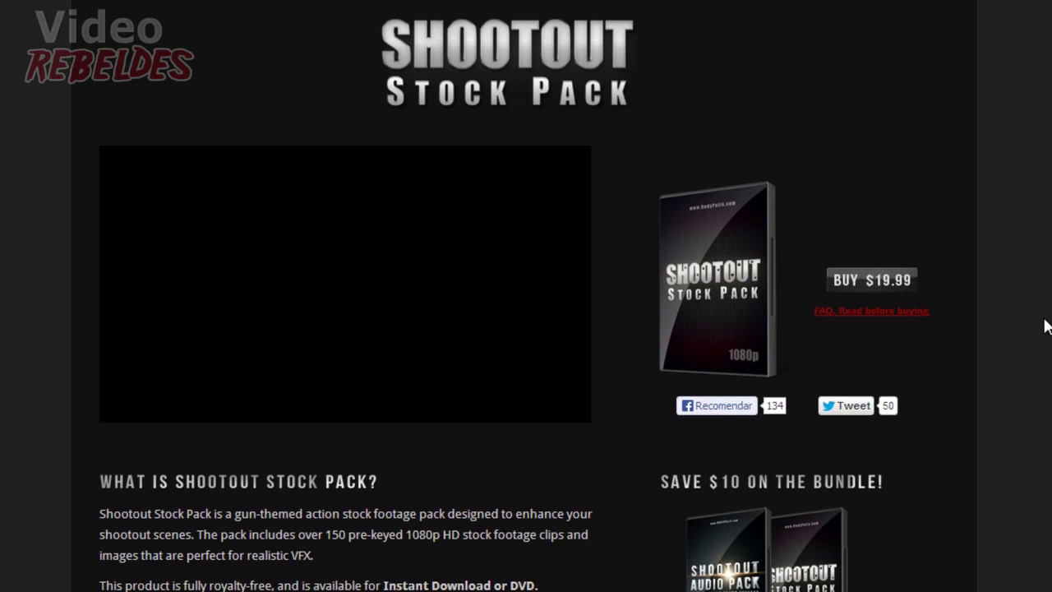
mouse_move(888, 288)
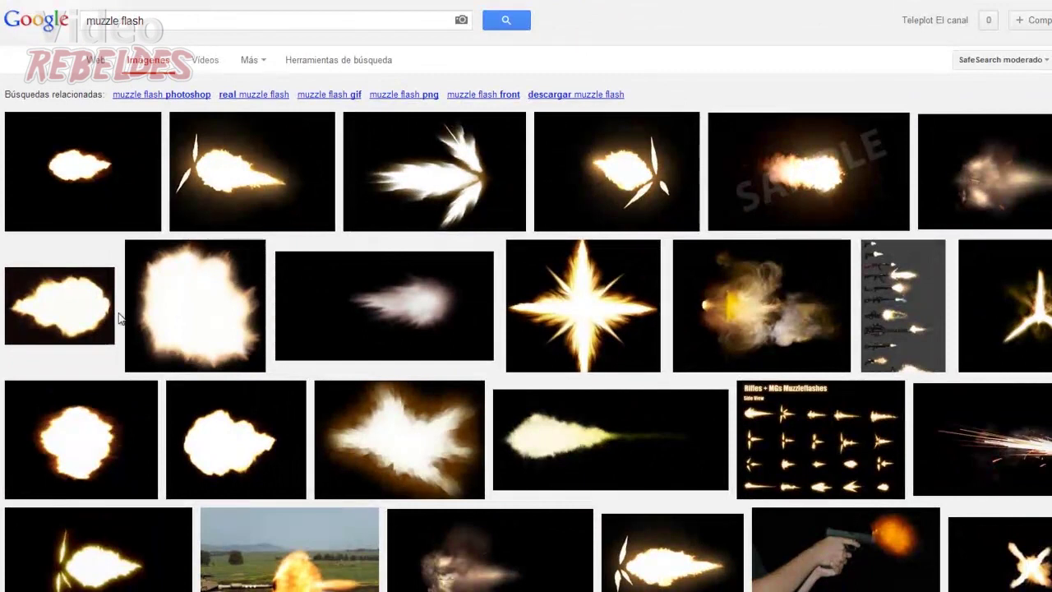
- Scroll through the Google Images 'muzzle flash' results, then return to After Effects
scroll(400, 399, down, 2)
scroll(188, 371, down, 2)
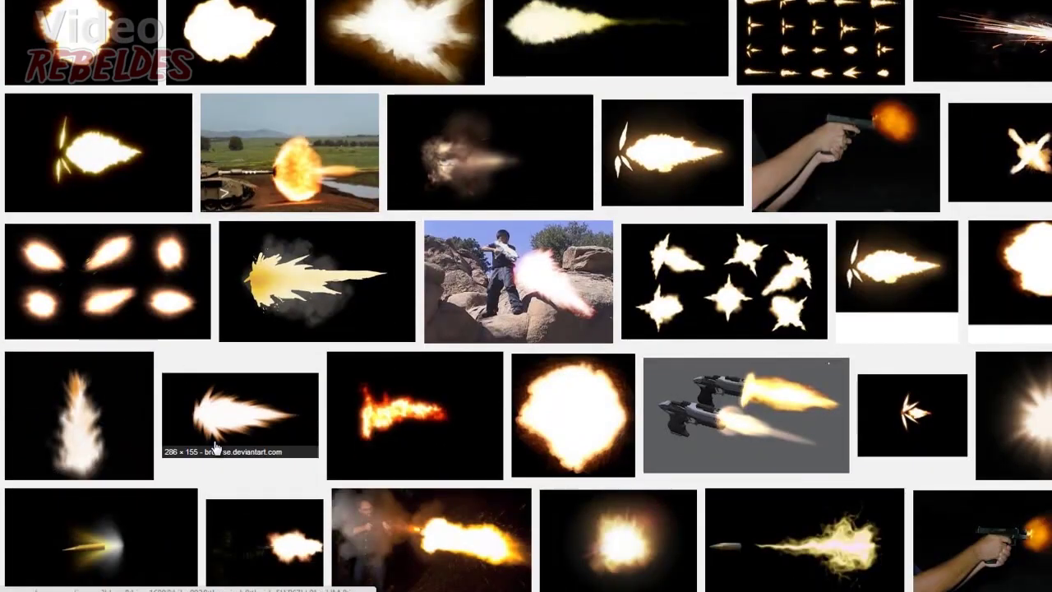
scroll(668, 416, down, 1)
scroll(646, 376, down, 1)
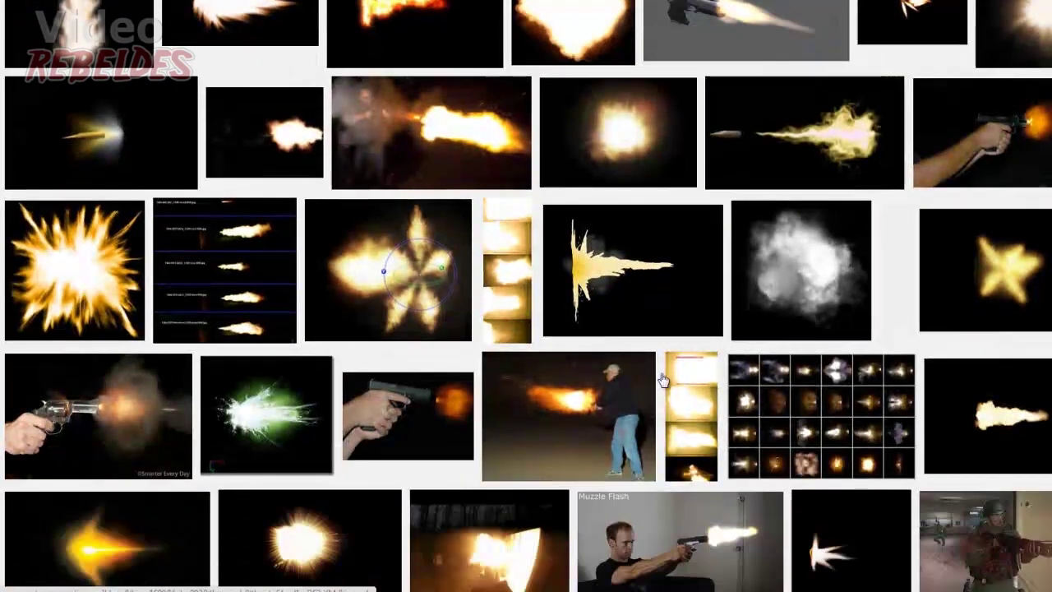
scroll(646, 375, up, 5)
scroll(647, 376, up, 3)
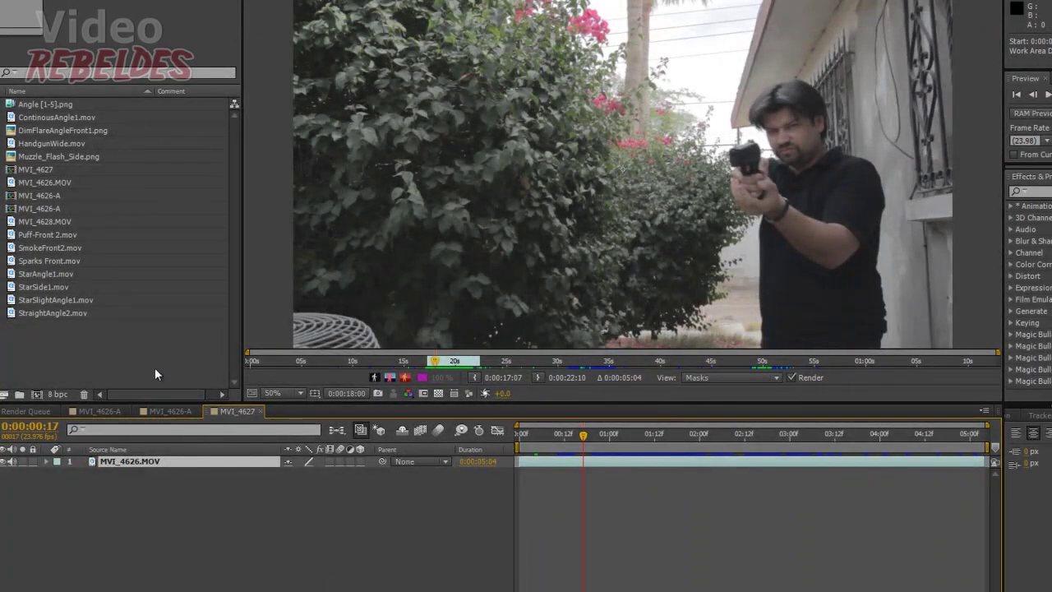
click(155, 369)
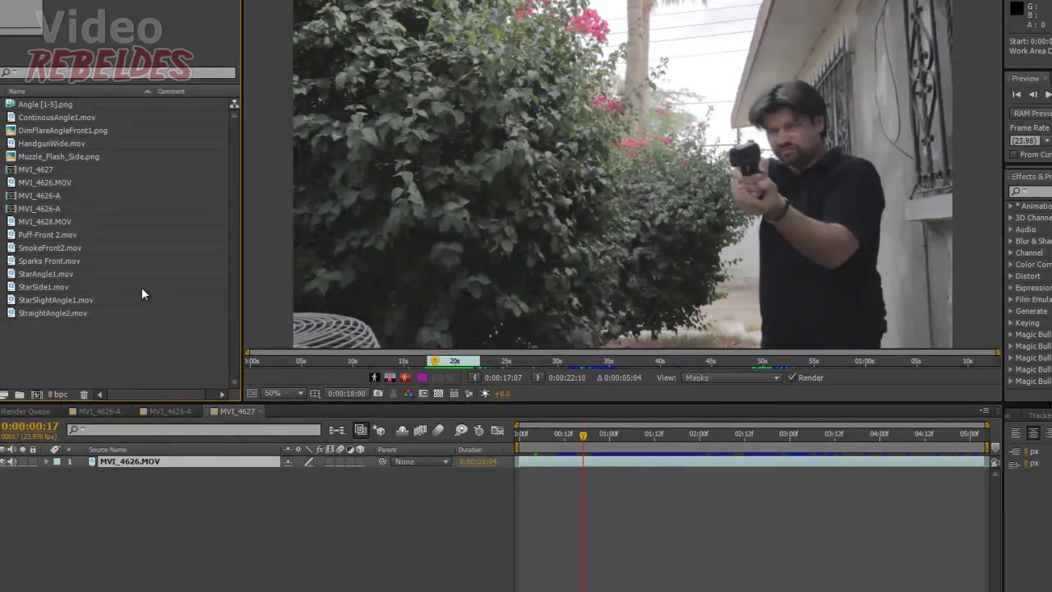
- Add DimFlareAngleFront1.png as a new top layer and leave it hidden after comparing
drag(62, 130, 592, 189)
drag(559, 413, 575, 412)
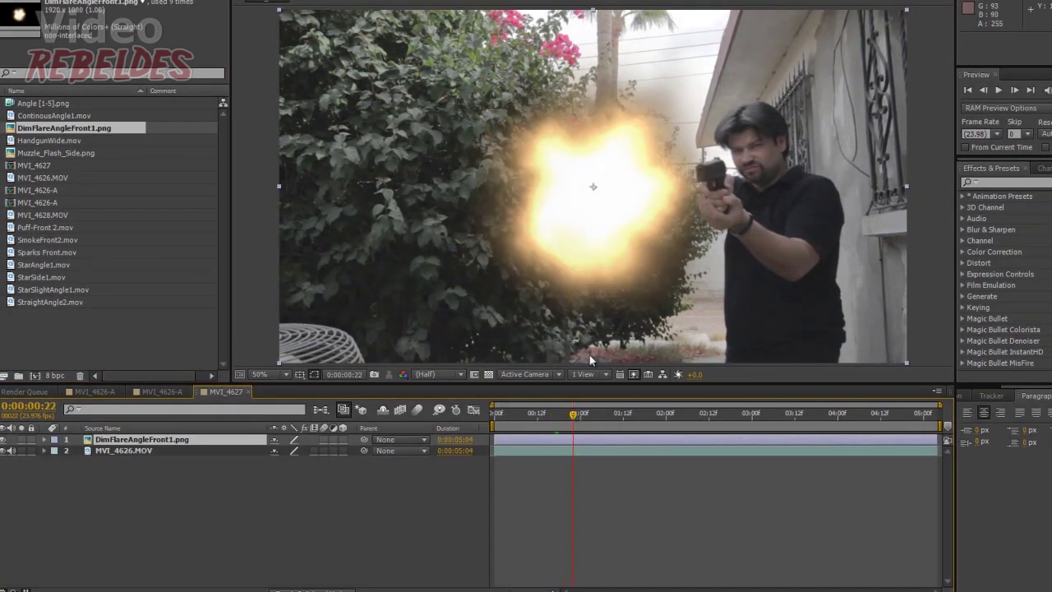
click(87, 301)
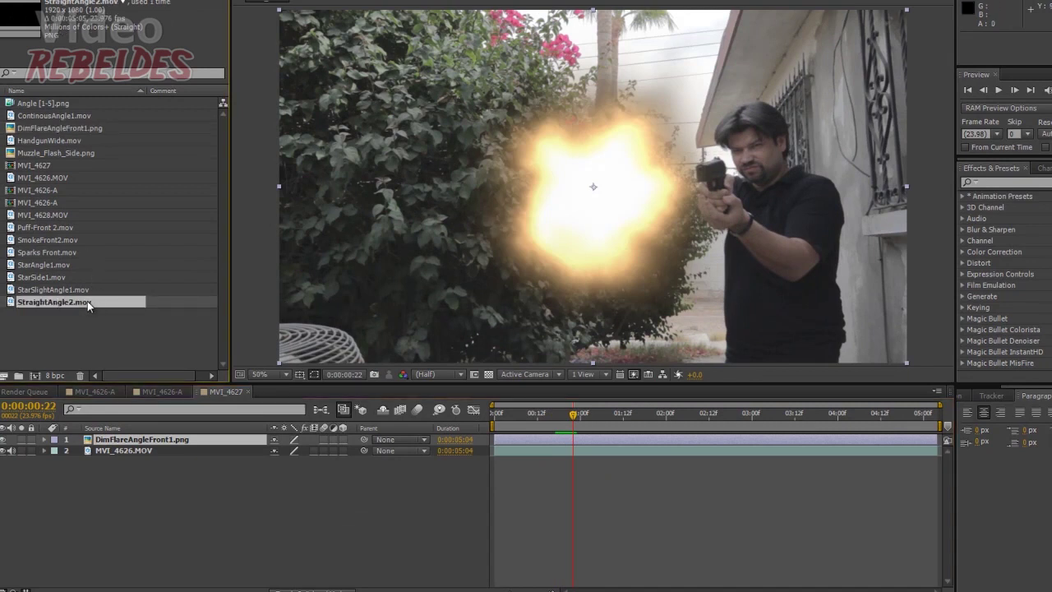
click(4, 439)
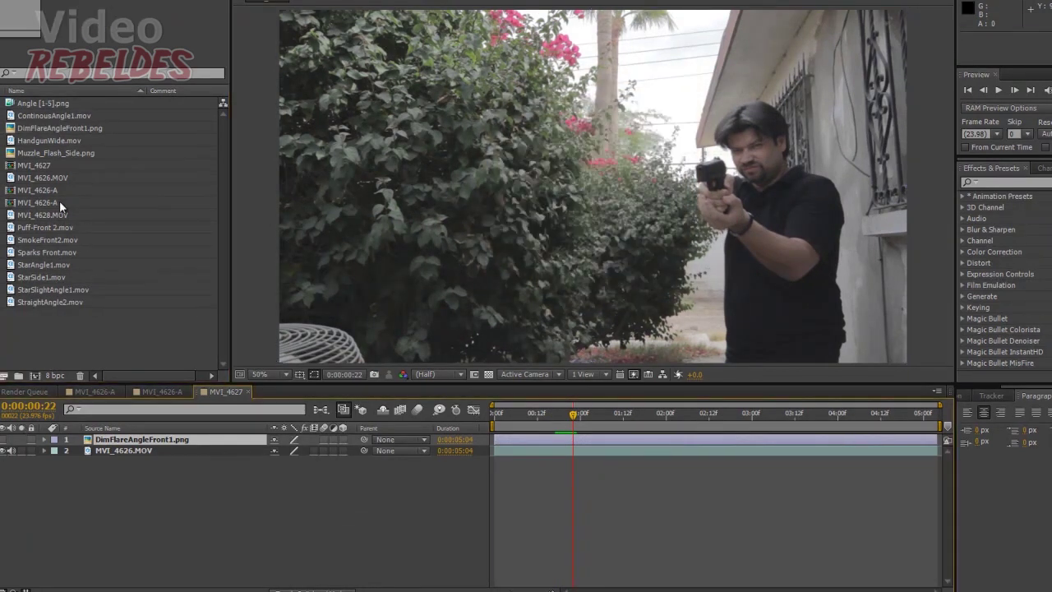
click(4, 439)
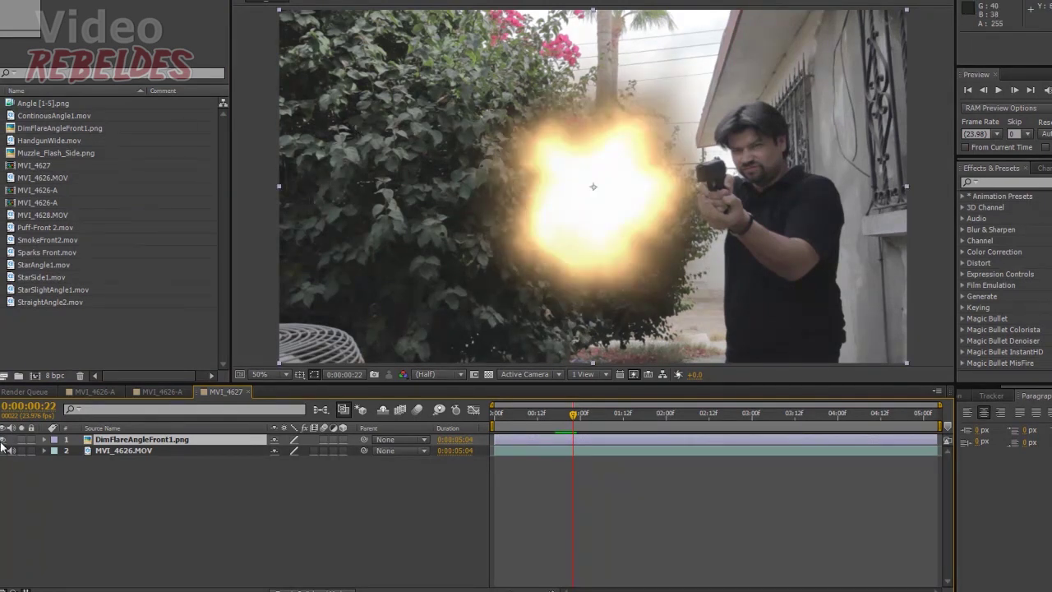
click(4, 439)
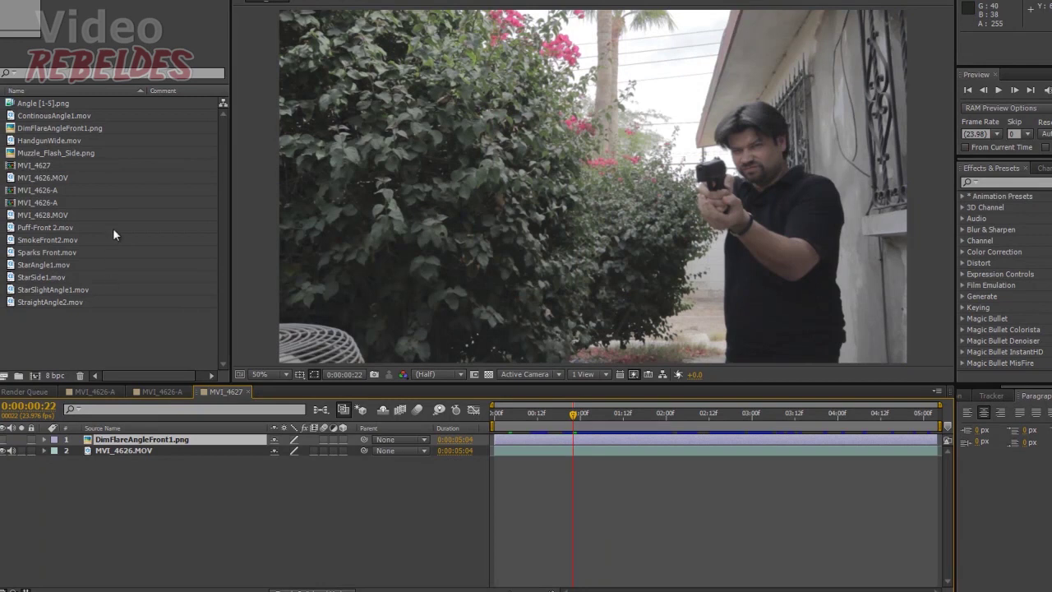
- Add Muzzle_Flash_Side.png as a layer above the flare layer
click(45, 129)
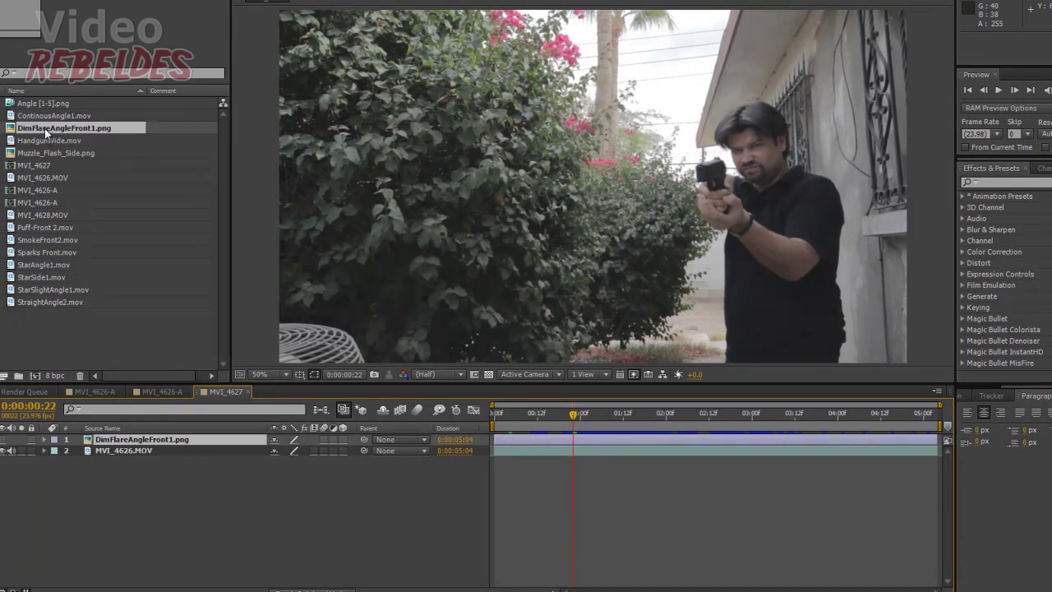
click(113, 212)
drag(55, 151, 107, 442)
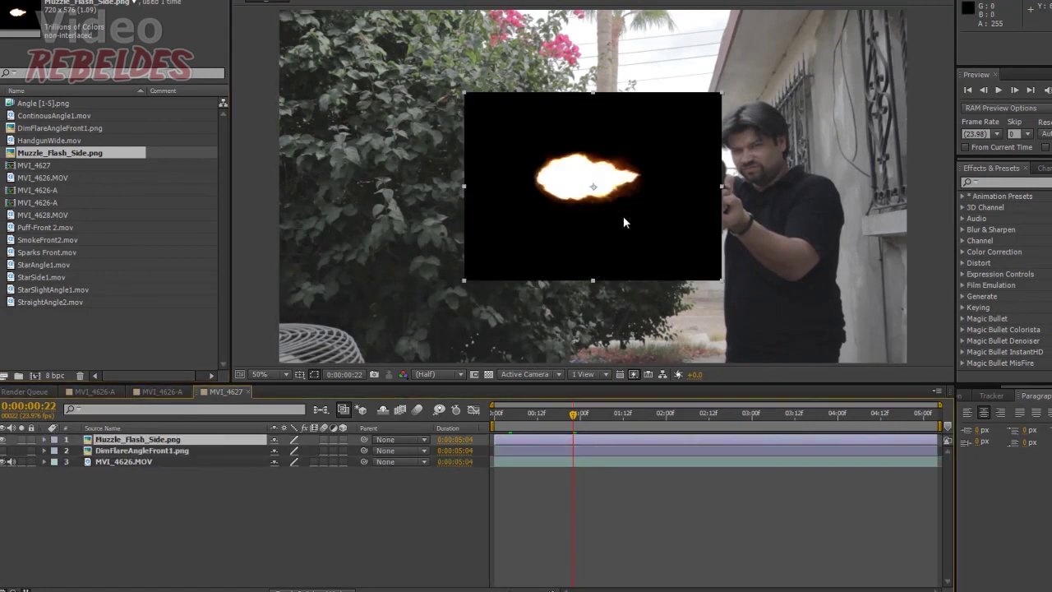
- Set the Muzzle_Flash_Side.png layer to Screen blending and move it onto the gun's muzzle
right_click(664, 197)
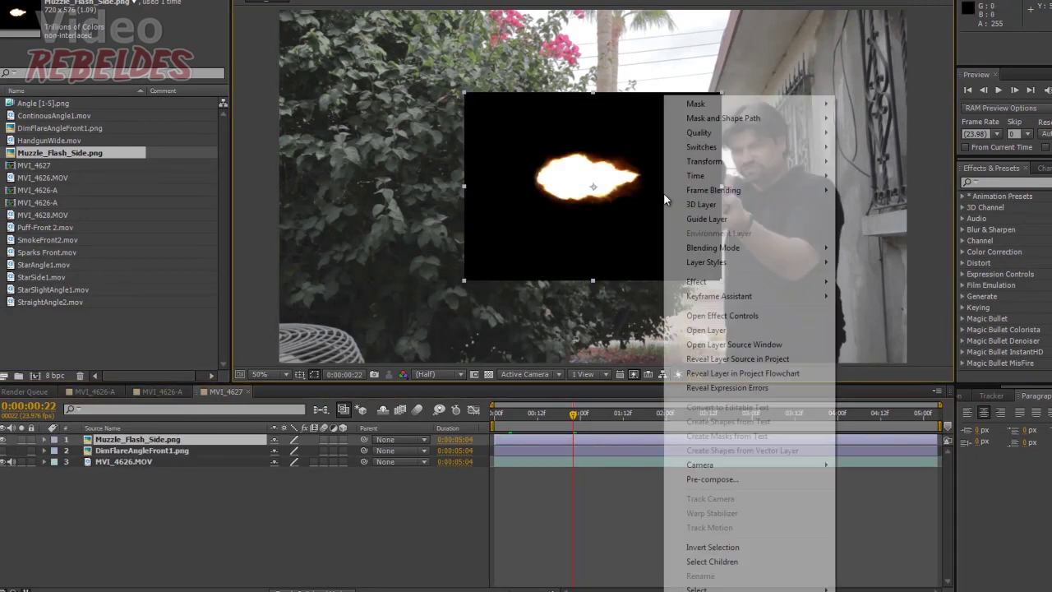
right_click(194, 442)
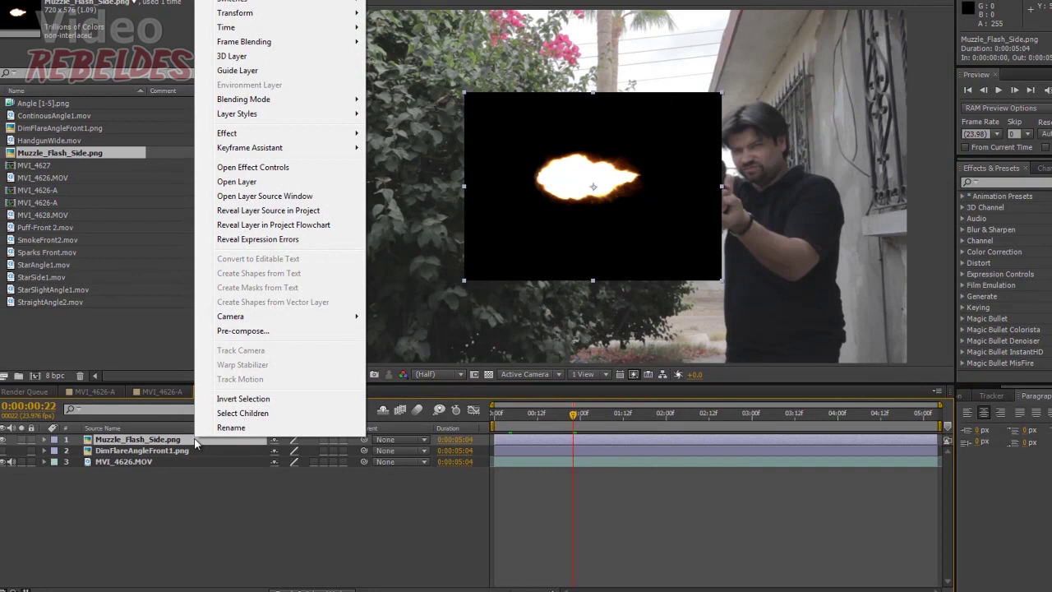
right_click(152, 445)
right_click(165, 444)
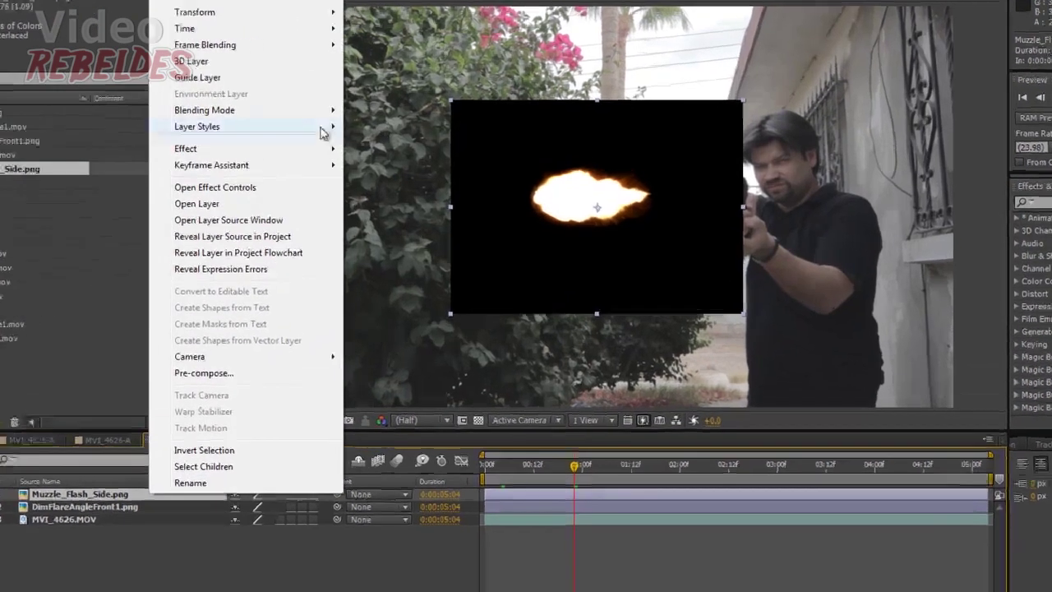
mouse_move(288, 108)
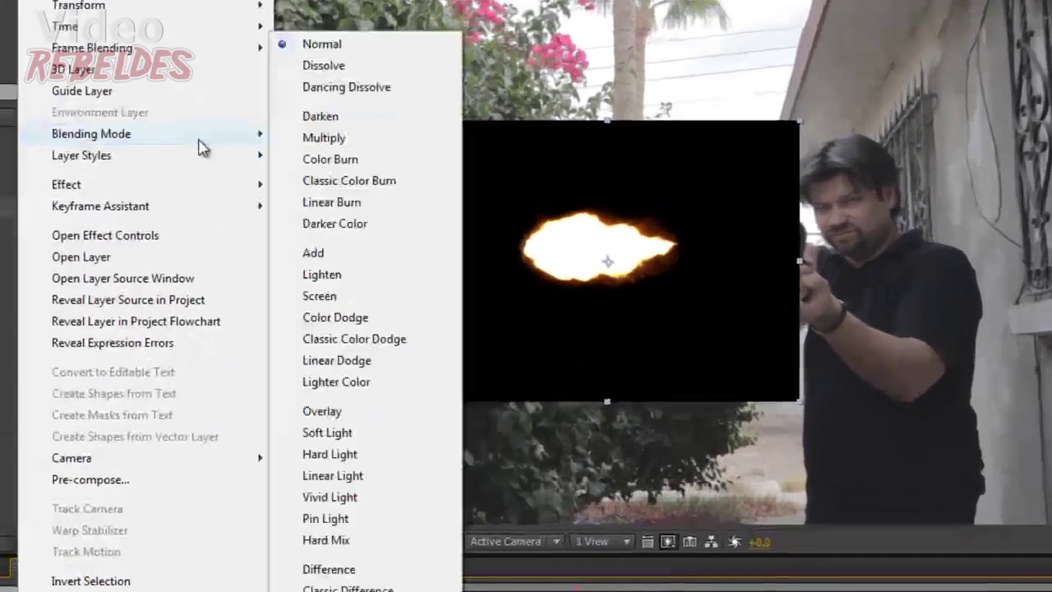
click(338, 299)
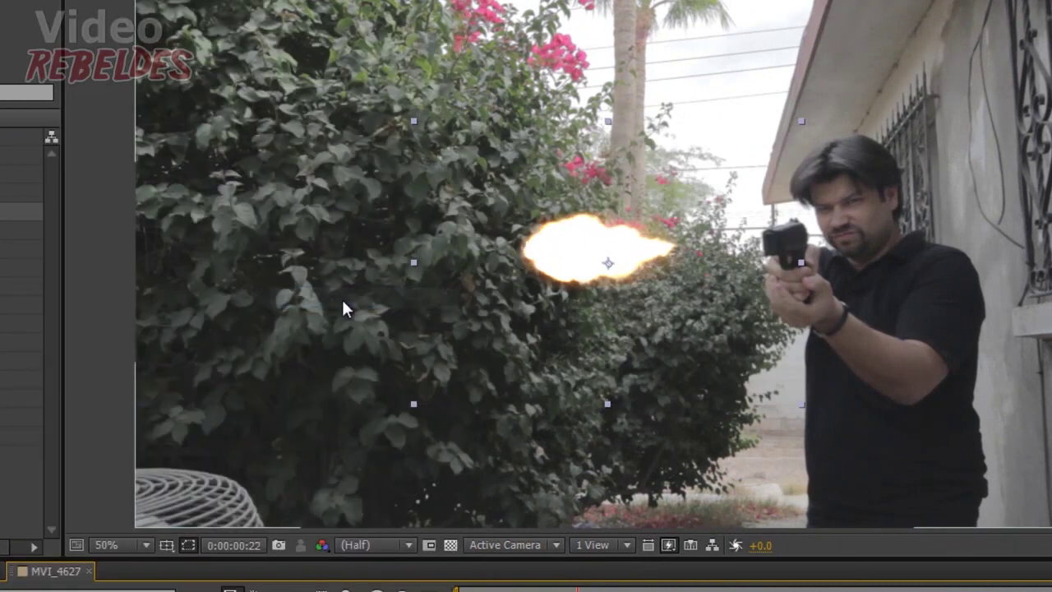
drag(613, 265, 740, 247)
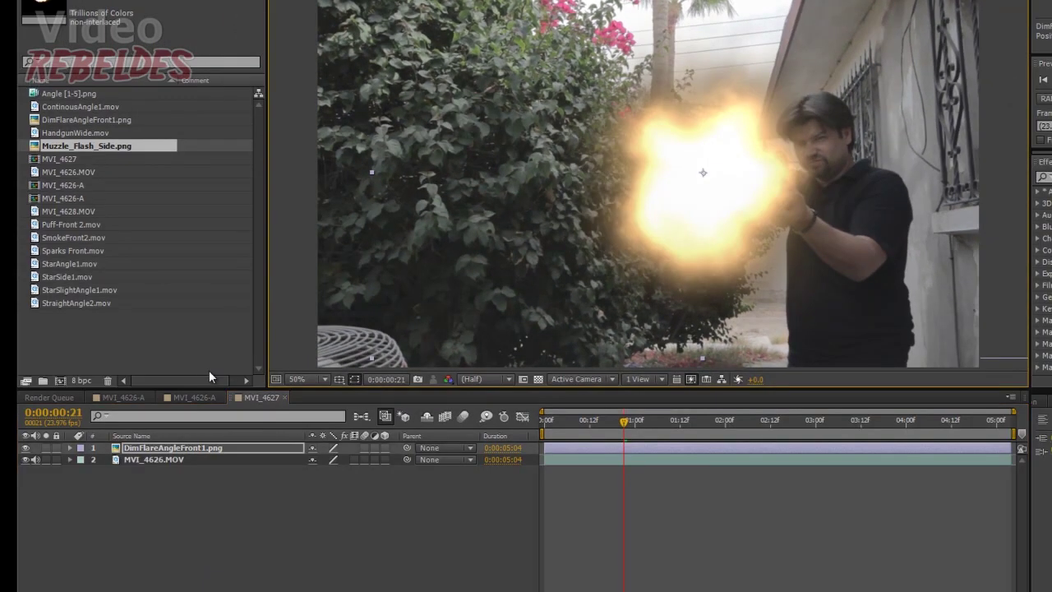
- Hide the flare, then scrub and RAM-preview the clip to find the gunshot at 0:00:01:18
click(70, 449)
drag(626, 430, 612, 428)
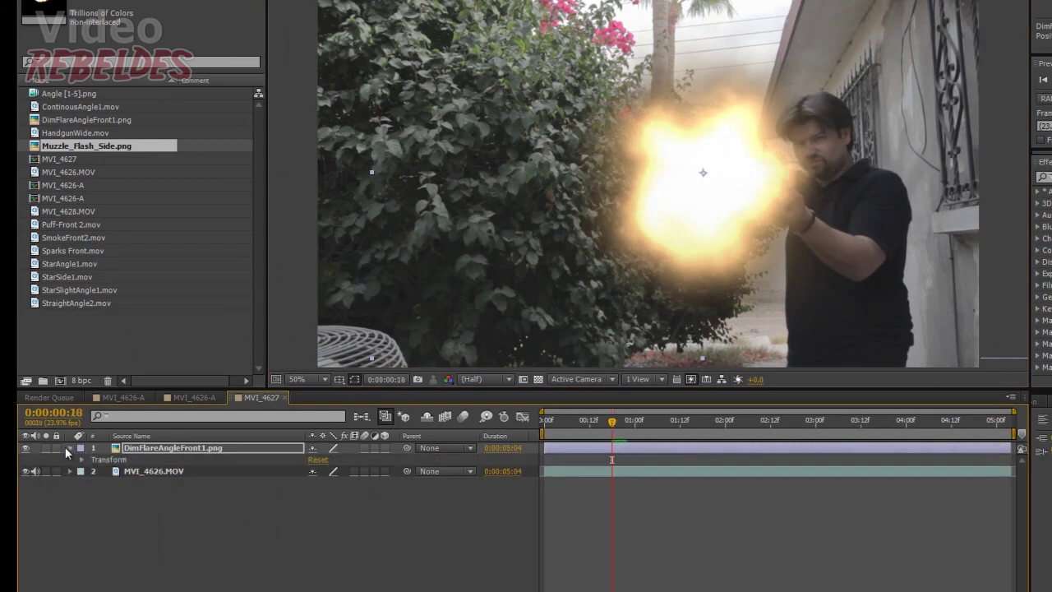
click(26, 449)
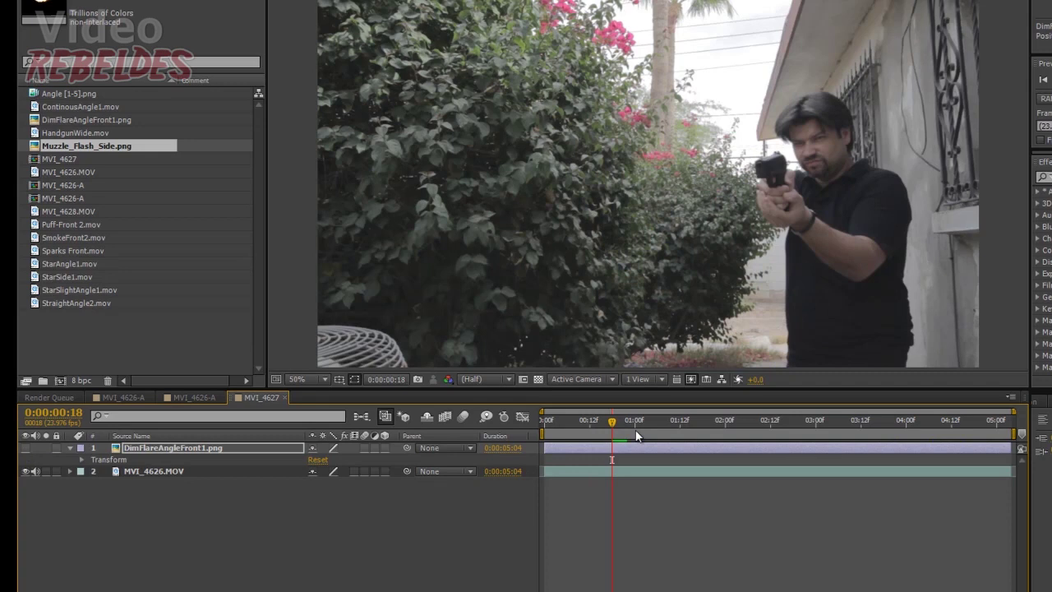
drag(612, 422, 654, 423)
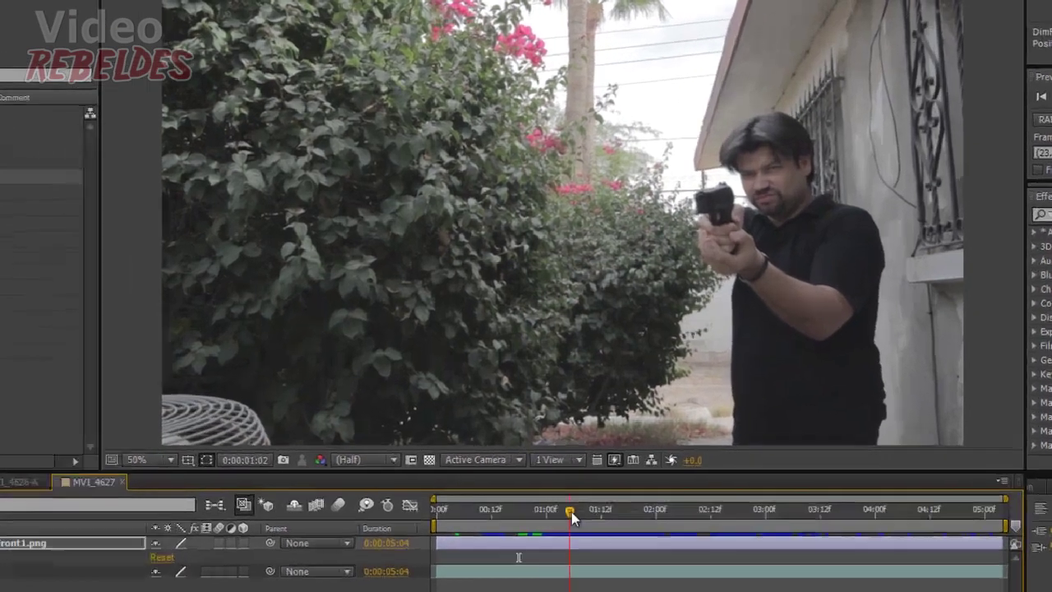
drag(571, 512, 684, 511)
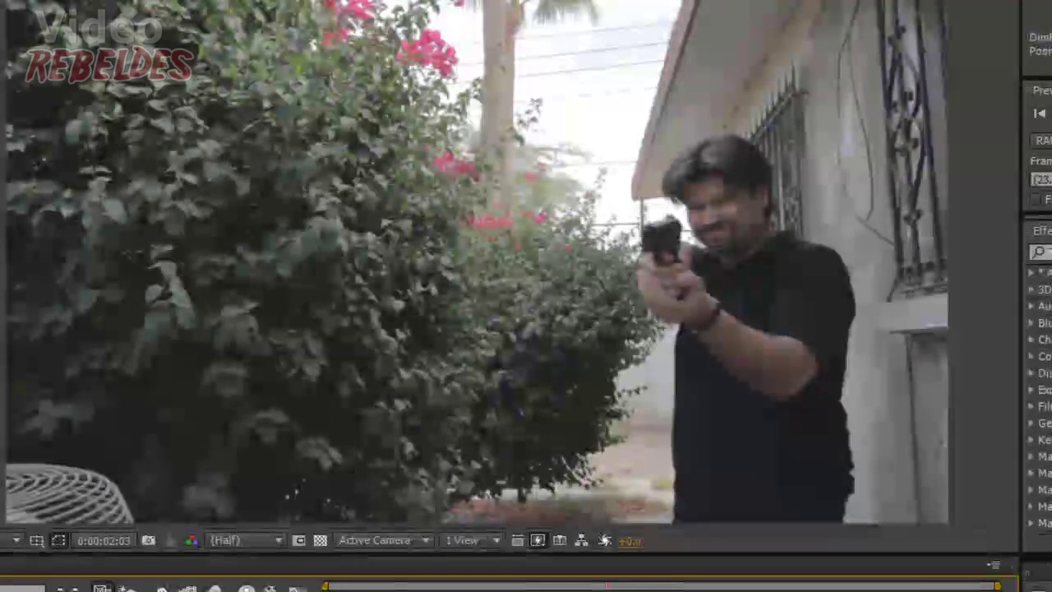
key(KP_0)
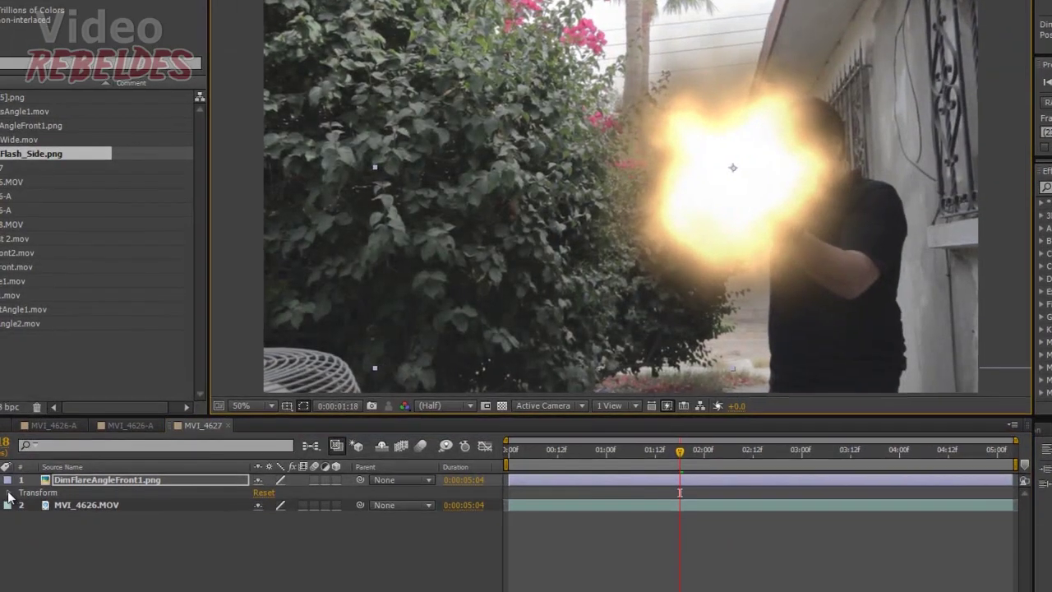
click(21, 495)
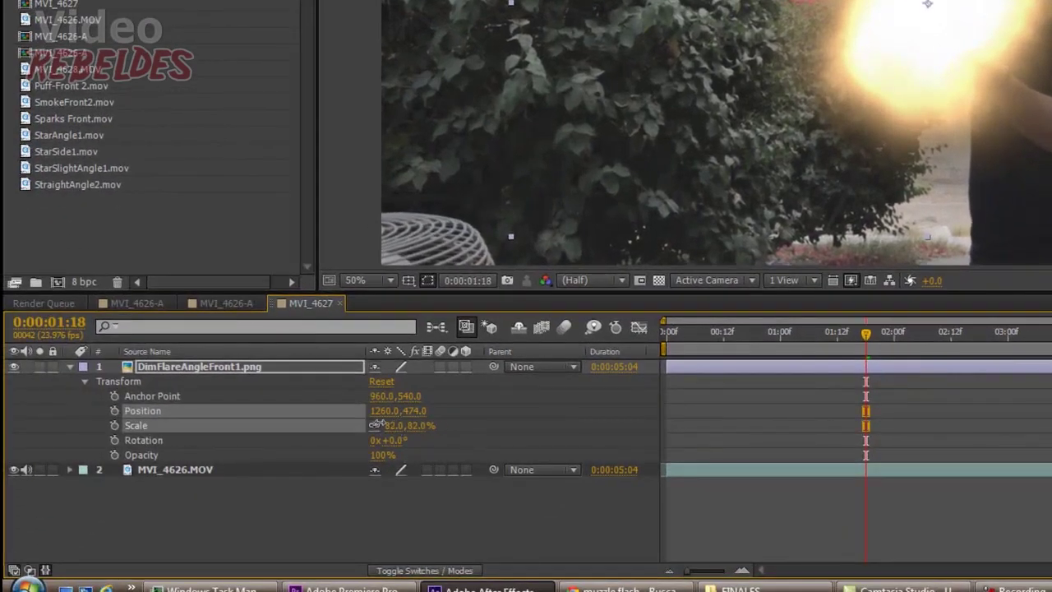
- Roughly size the flare to about 40-45% scale and position it near the gun's muzzle
drag(399, 425, 353, 425)
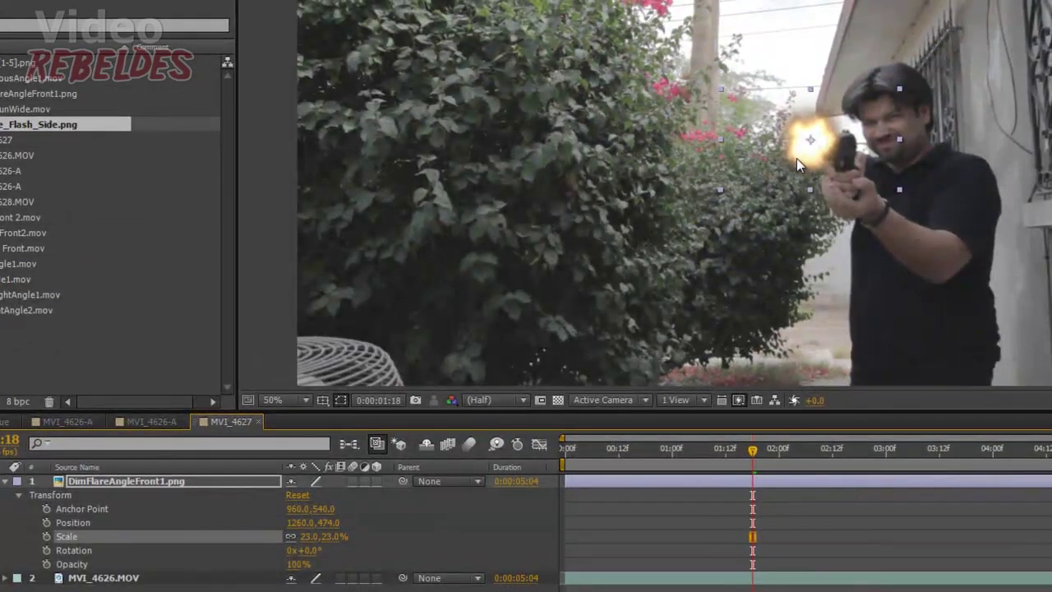
drag(816, 143, 812, 150)
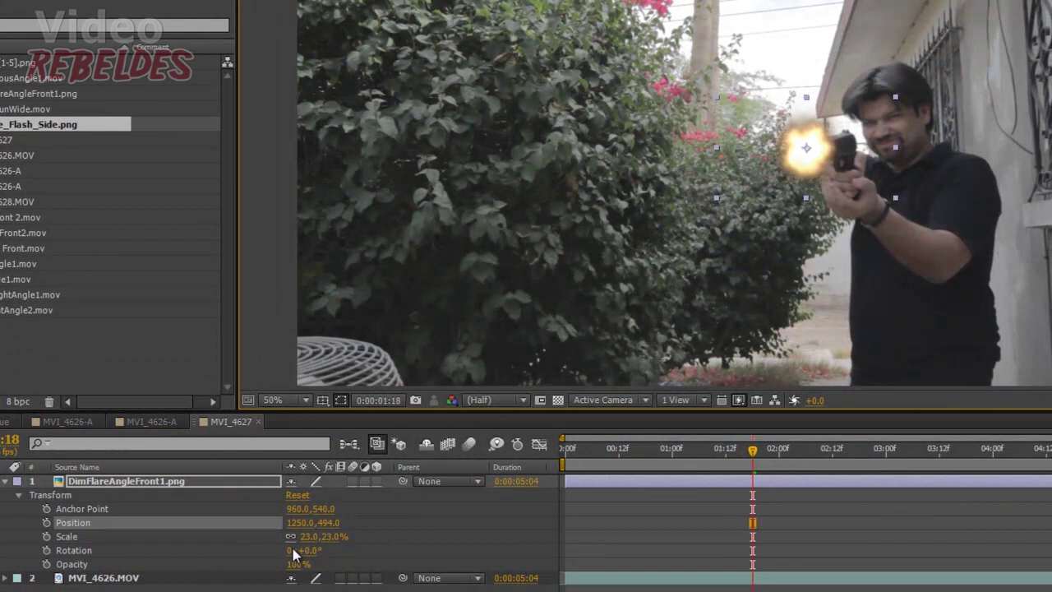
drag(304, 537, 314, 536)
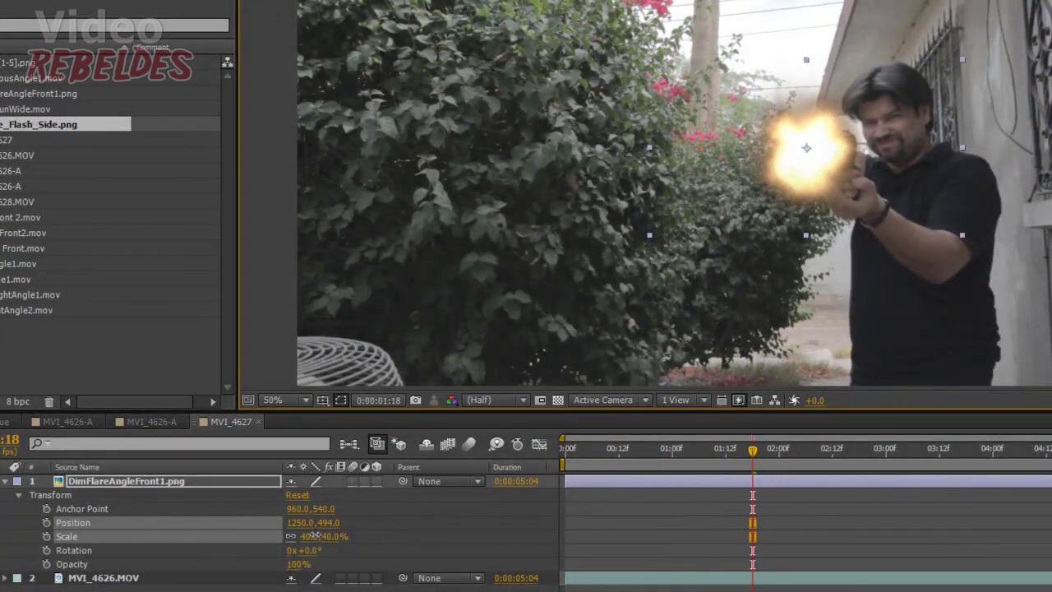
drag(314, 536, 316, 536)
drag(812, 170, 815, 160)
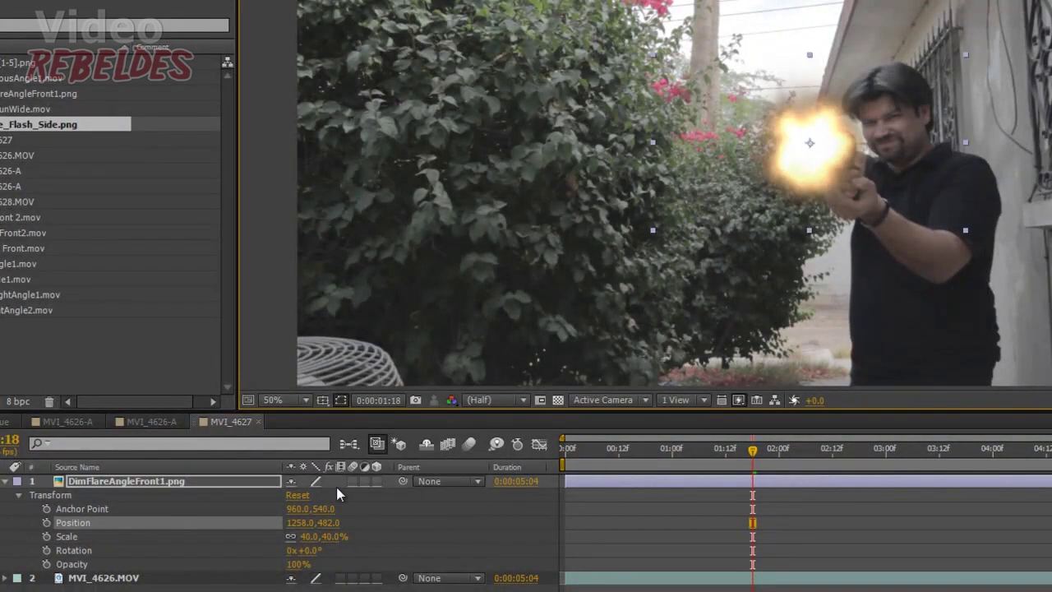
drag(315, 536, 313, 536)
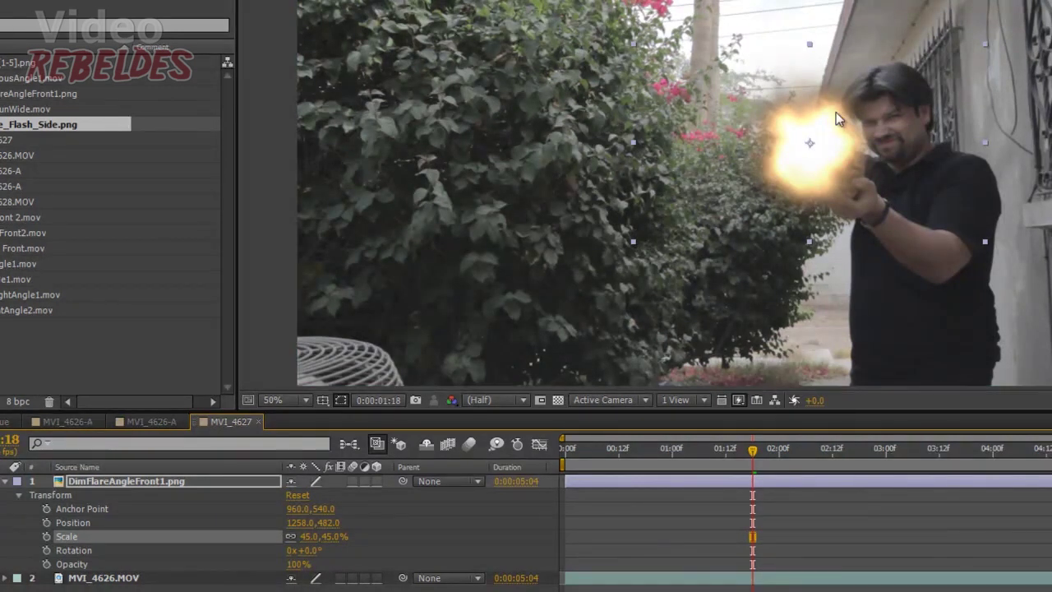
drag(802, 155, 757, 174)
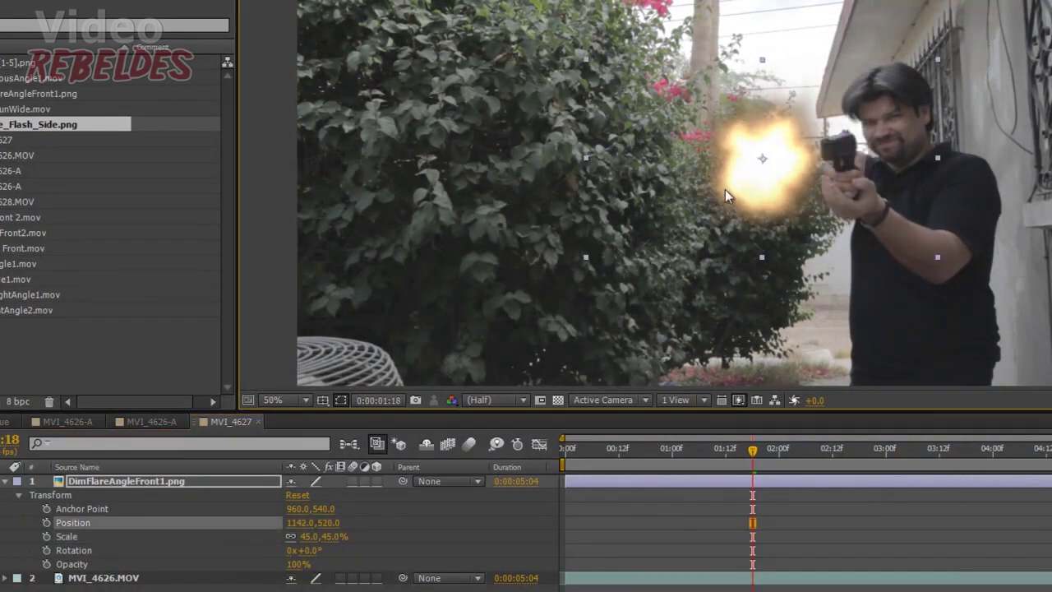
mouse_move(757, 173)
mouse_down()
mouse_move(749, 155)
mouse_move(822, 162)
mouse_up()
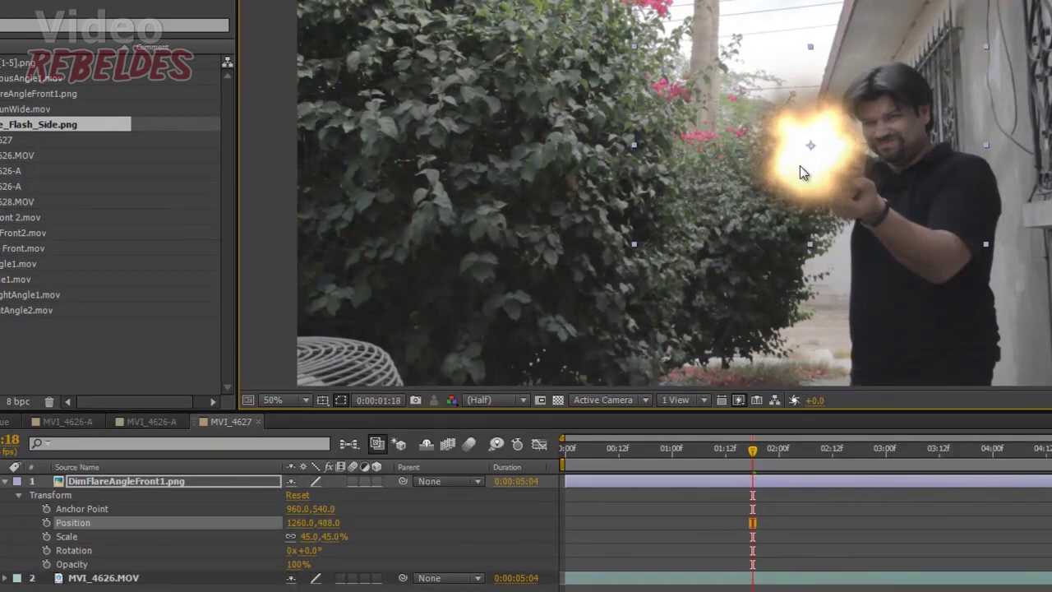
- Finalize the flare at 50% scale, Position 1268,470, starting the layer at 0:00:01:18
drag(305, 536, 289, 536)
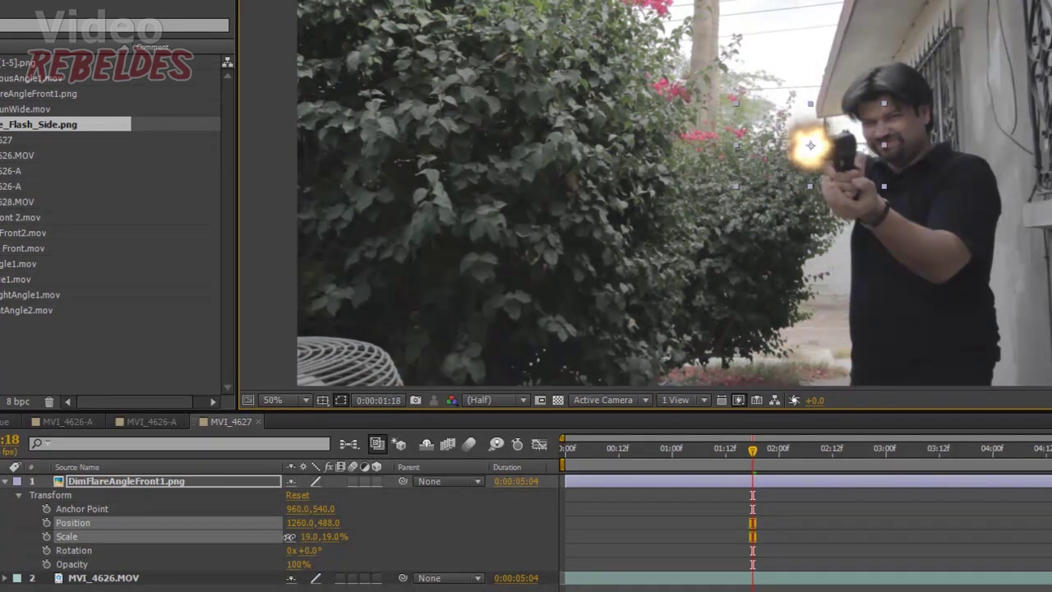
mouse_move(289, 536)
mouse_down()
mouse_move(367, 531)
mouse_move(321, 538)
mouse_move(313, 550)
mouse_up()
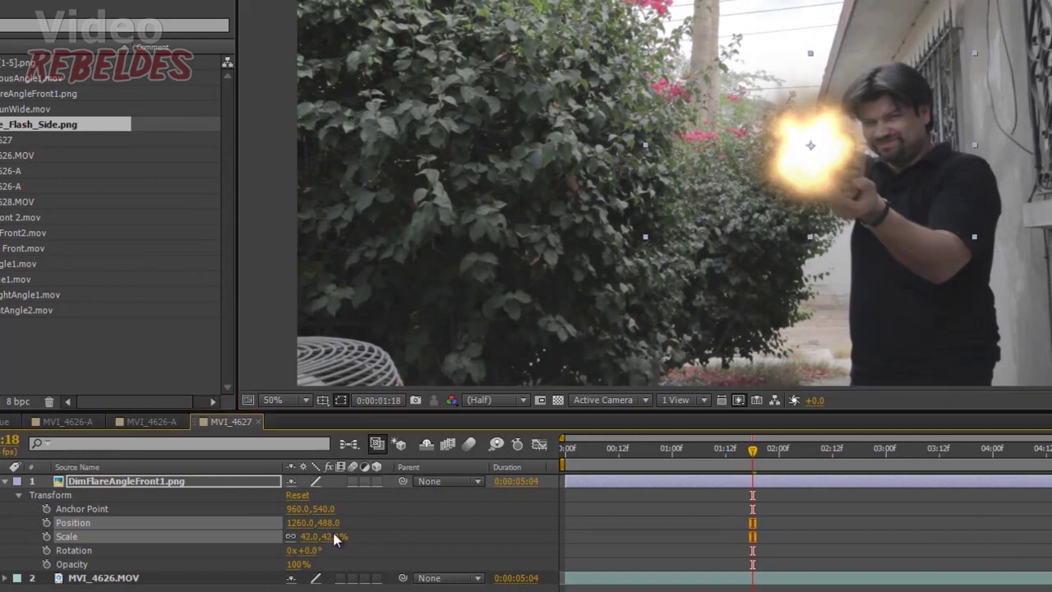
drag(802, 173, 809, 170)
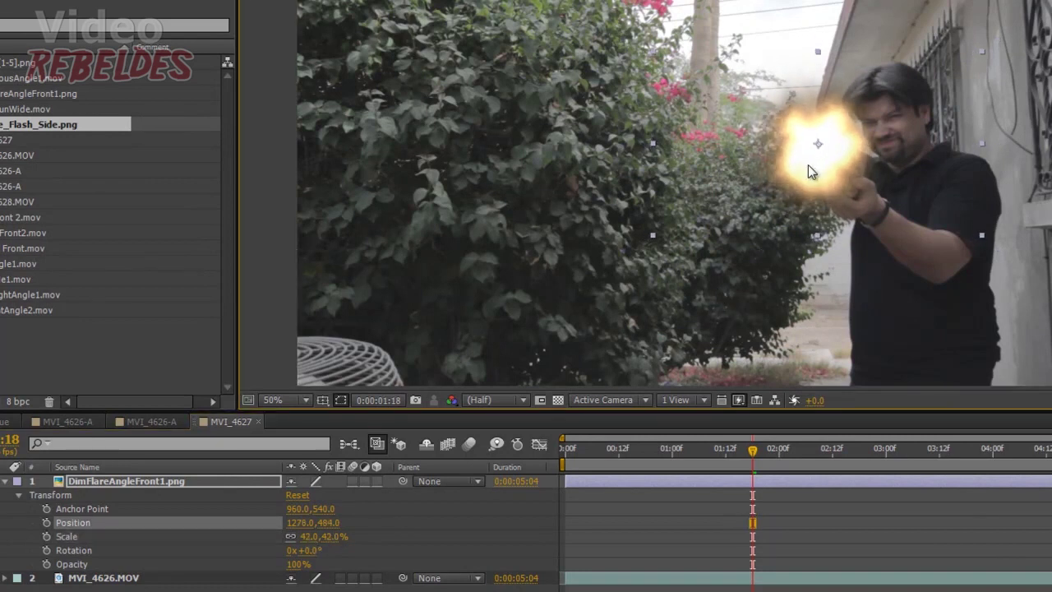
key(Left)
key(Left)
key(Up)
key(Up)
key(Up)
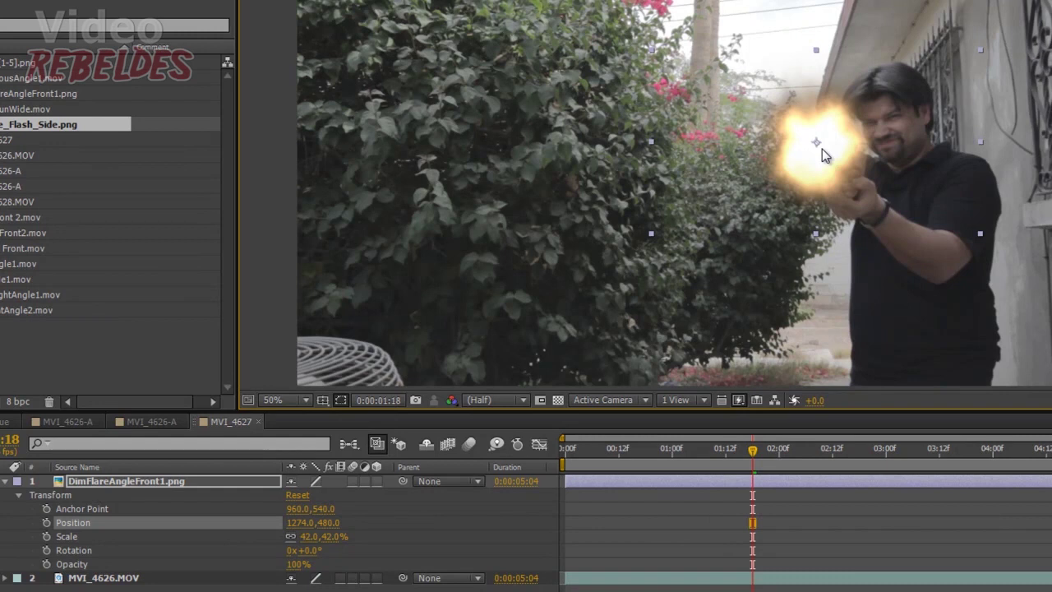
drag(823, 149, 818, 143)
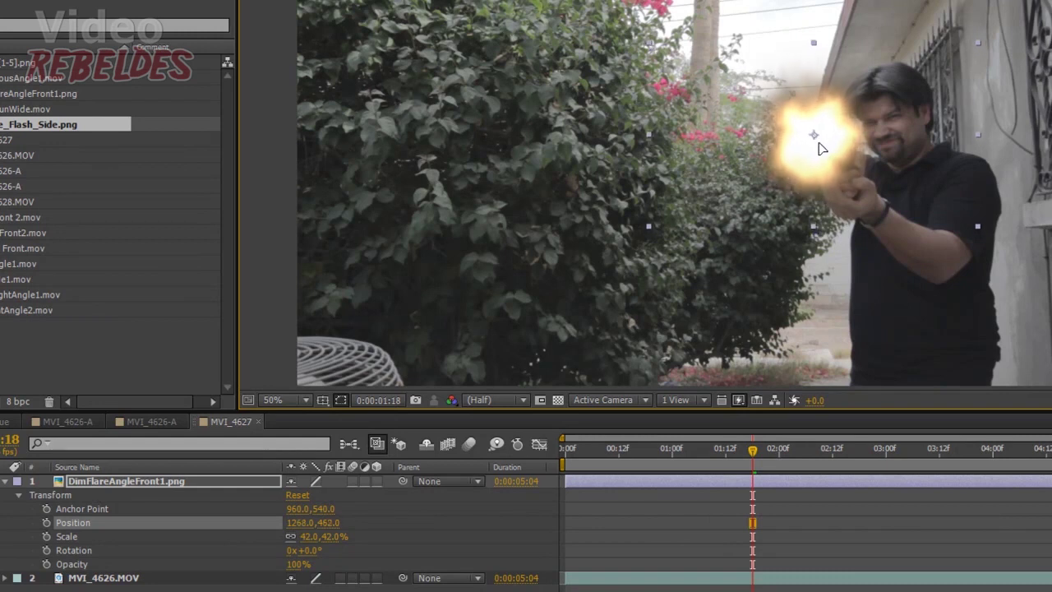
drag(304, 536, 313, 536)
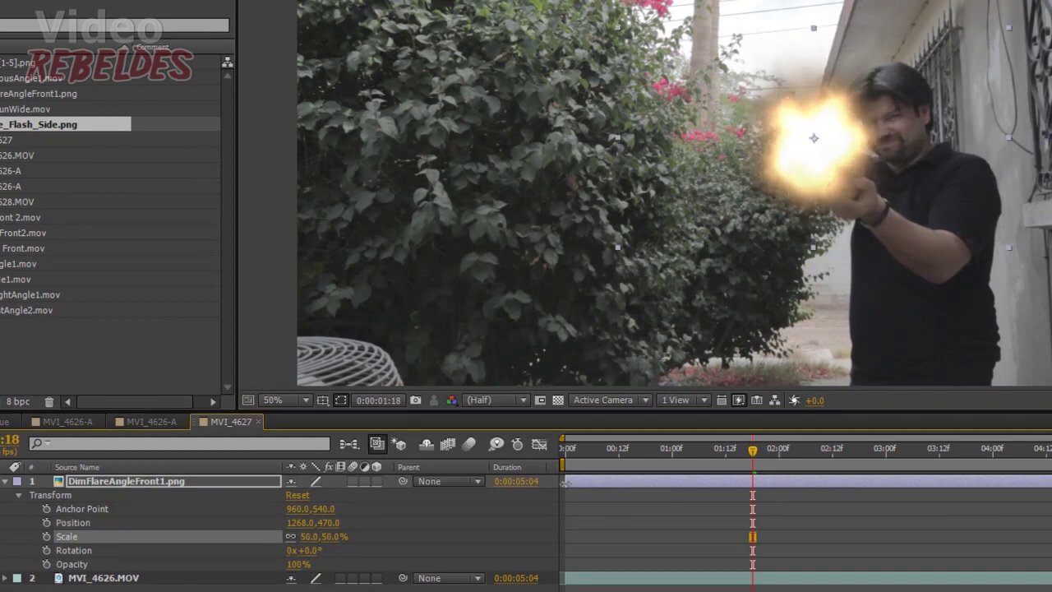
drag(564, 483, 753, 482)
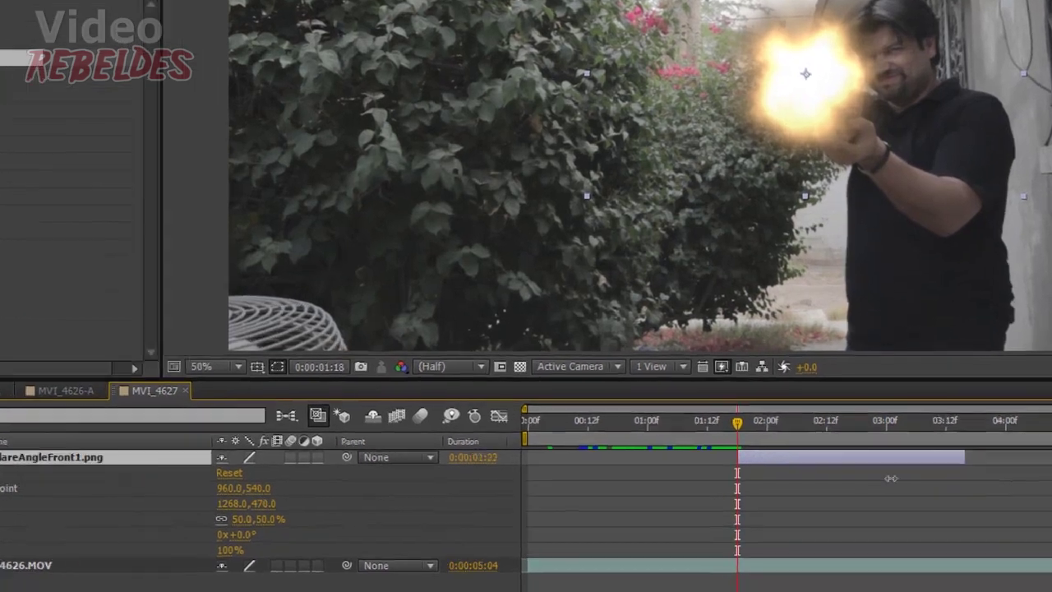
- Trim the flare layer's out-point and cut it down to a single frame
key(alt+bracketright)
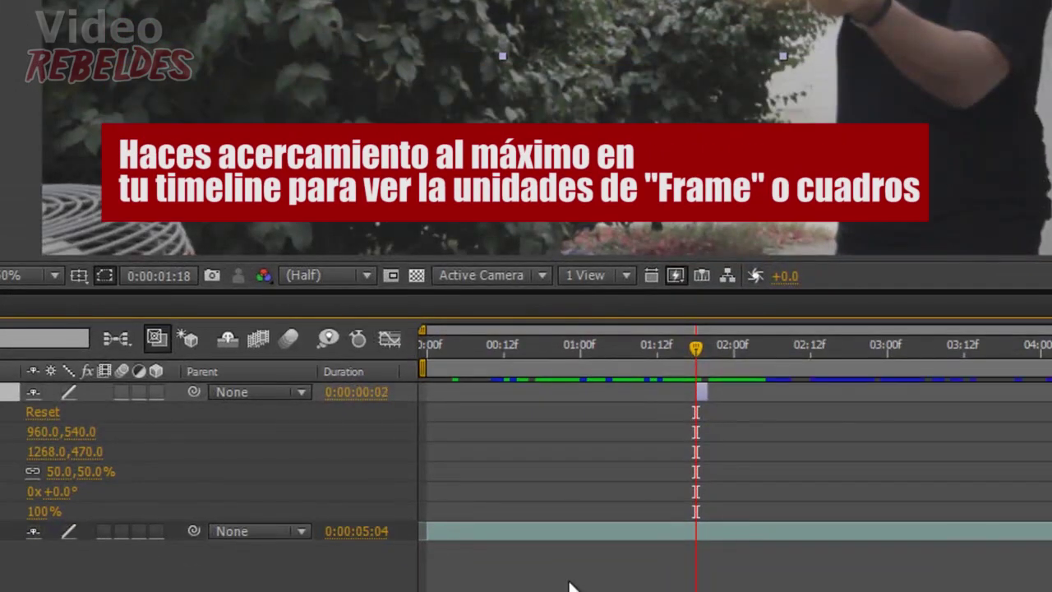
key(semicolon)
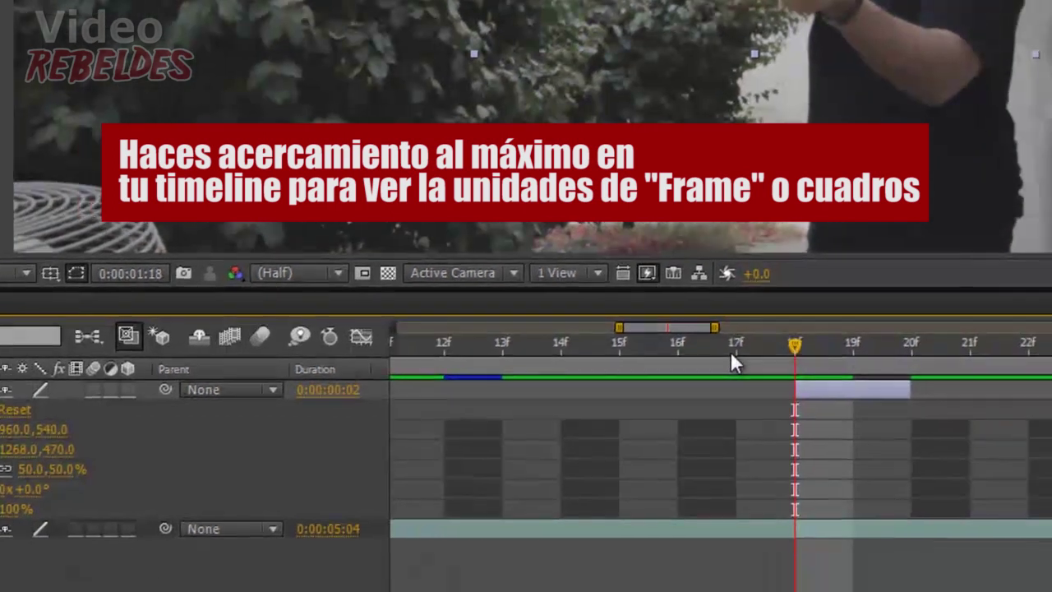
key(Page_Up)
key(Page_Down)
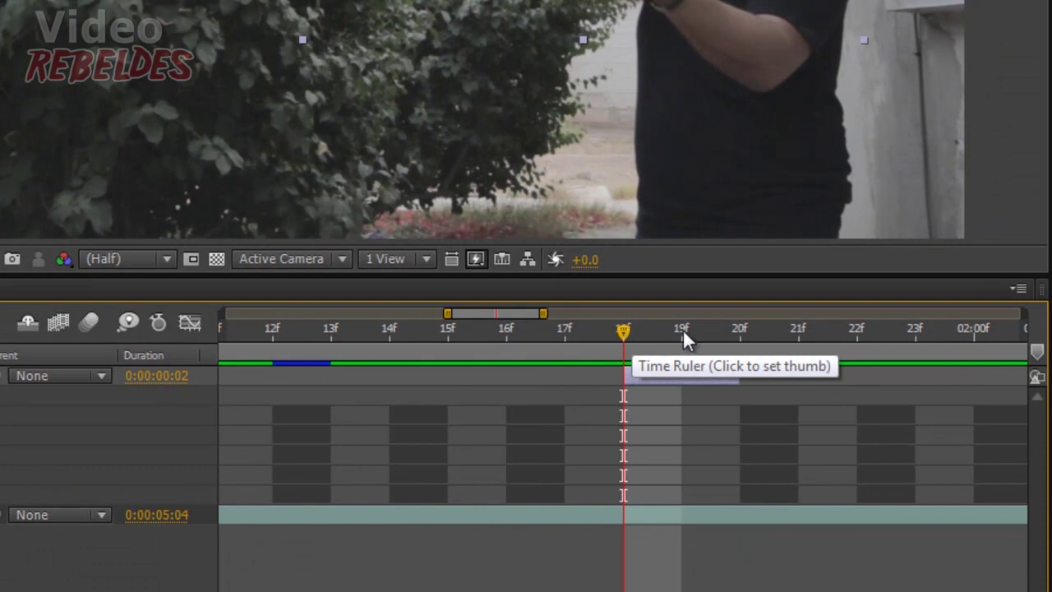
key(Page_Down)
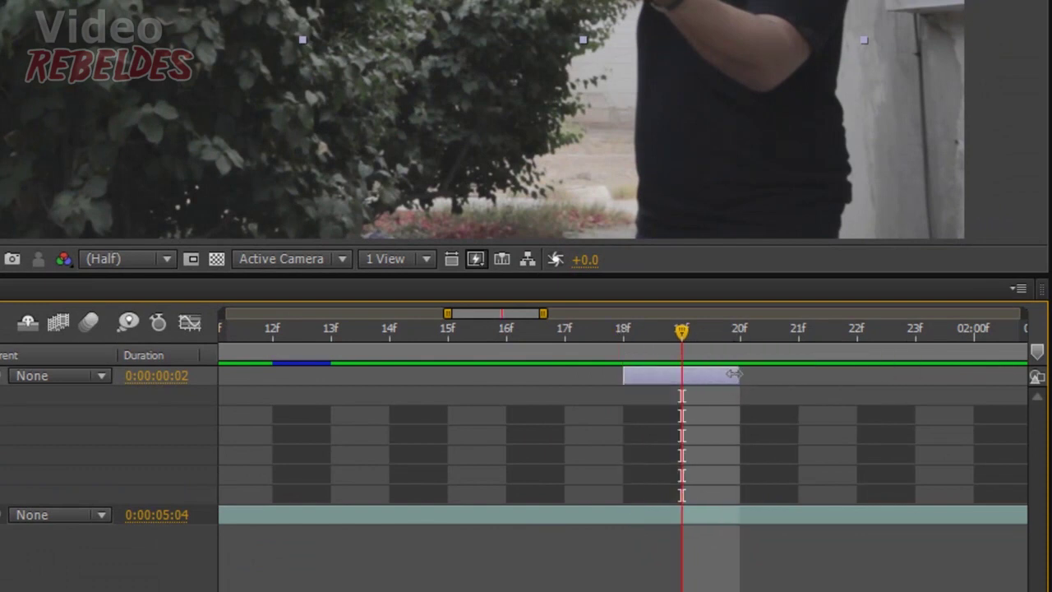
drag(738, 375, 681, 376)
- Move the one-frame flare to frame 20 and confirm the flash appears only there
mouse_move(599, 334)
mouse_down()
mouse_move(589, 337)
mouse_move(662, 366)
mouse_up()
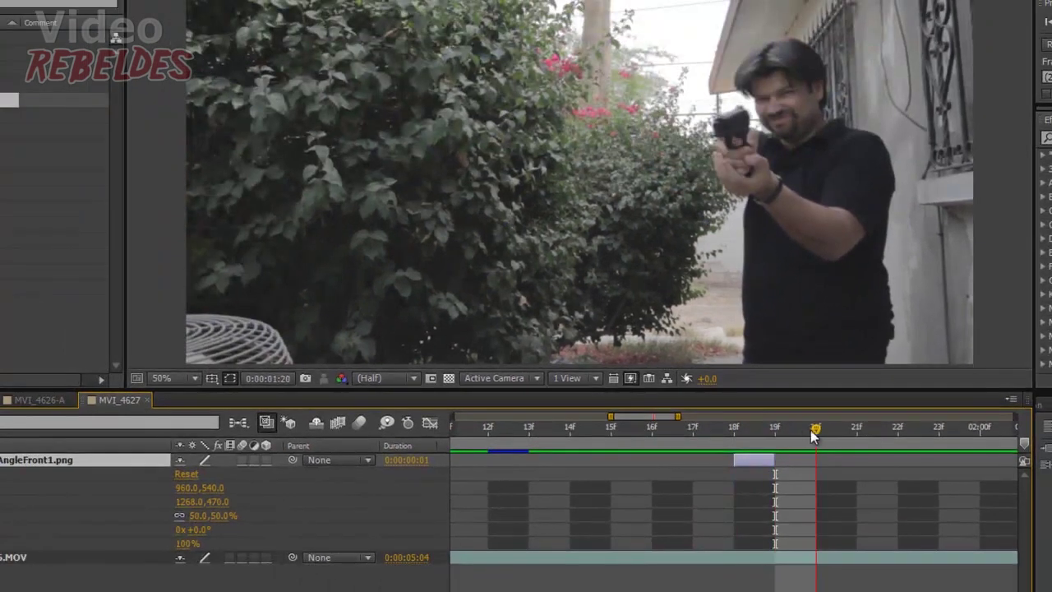
drag(743, 432, 816, 429)
drag(761, 461, 822, 459)
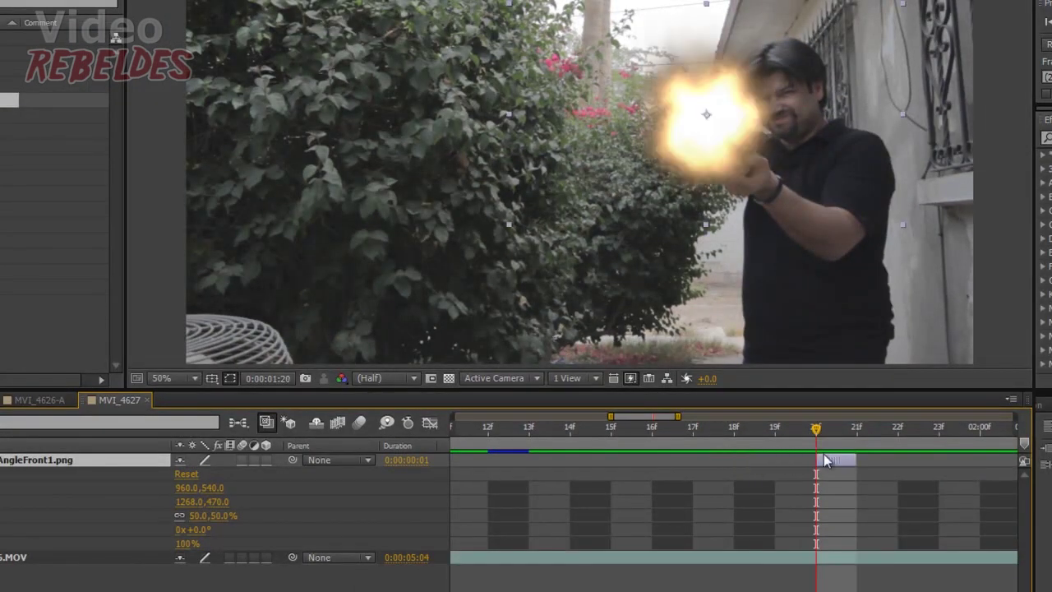
drag(706, 431, 693, 432)
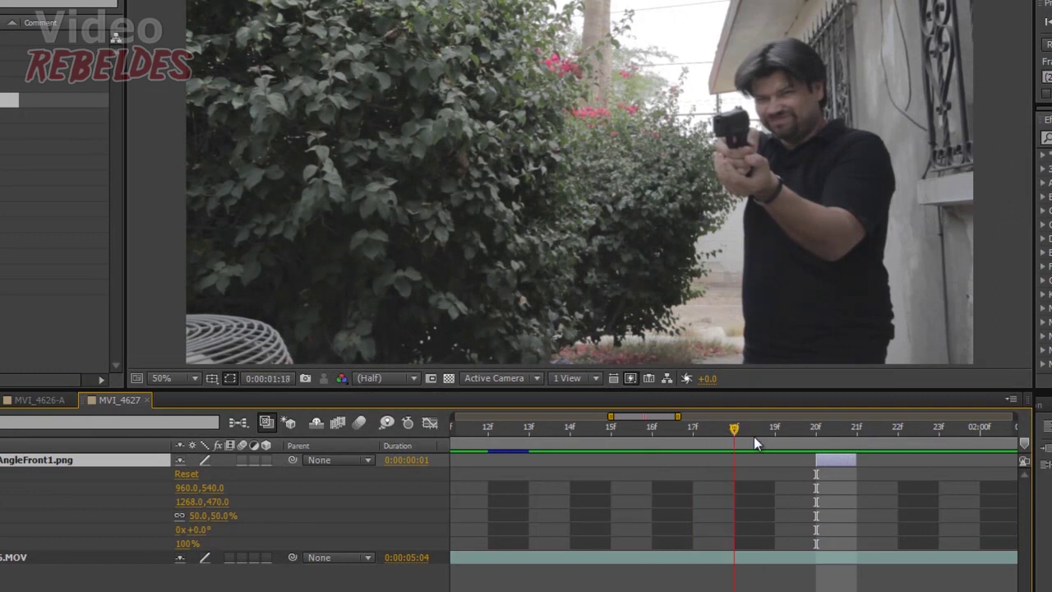
mouse_move(787, 435)
mouse_down()
mouse_move(807, 434)
mouse_move(792, 437)
mouse_up()
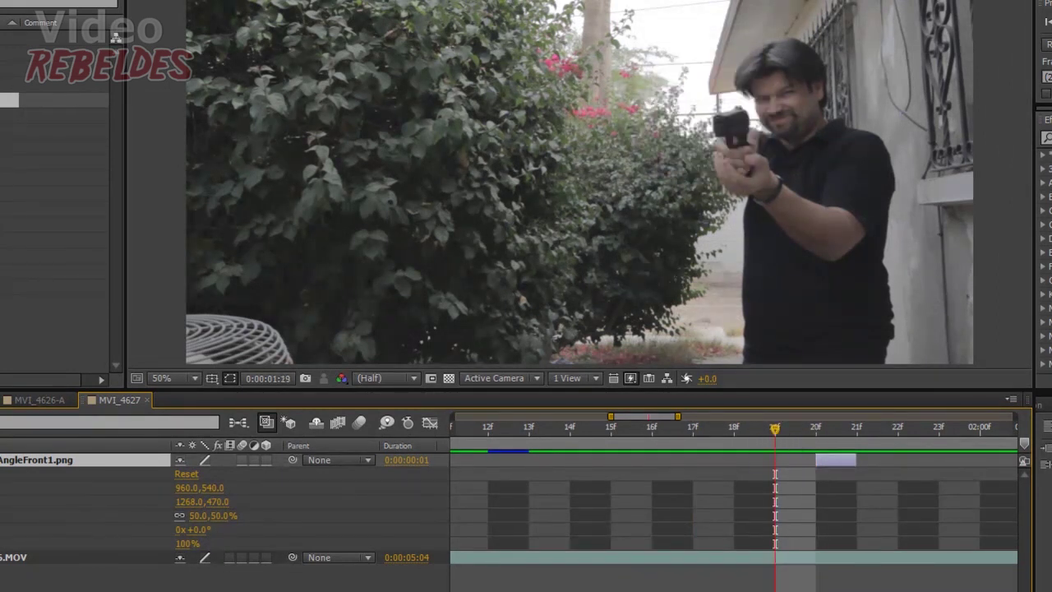
mouse_move(795, 428)
mouse_down()
mouse_move(866, 426)
mouse_move(804, 429)
mouse_up()
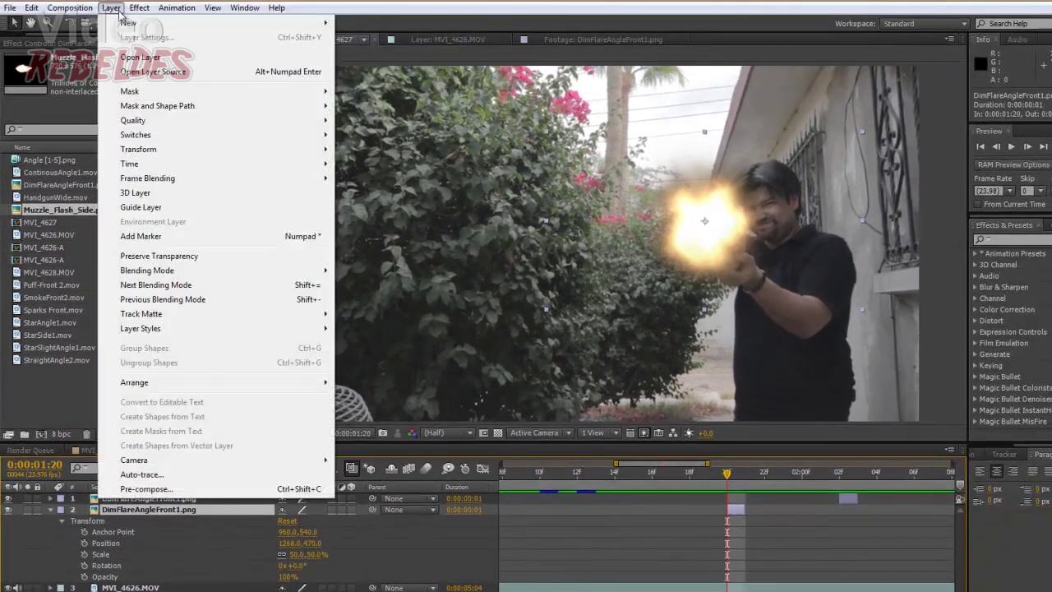
- Desaturate the duplicate flare with a Hue/Saturation effect at -69 saturation
mouse_move(177, 120)
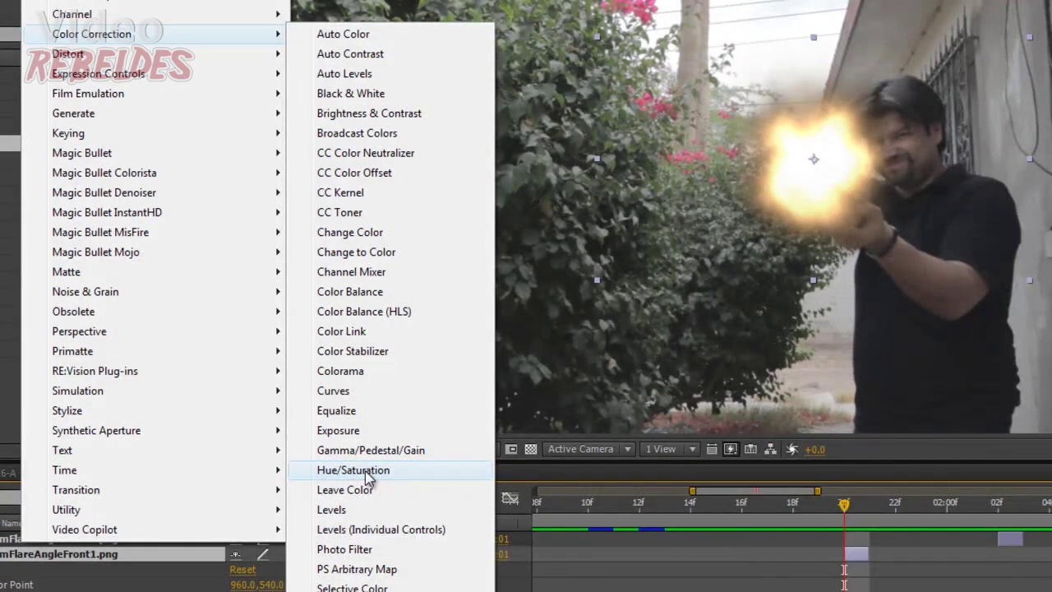
click(372, 470)
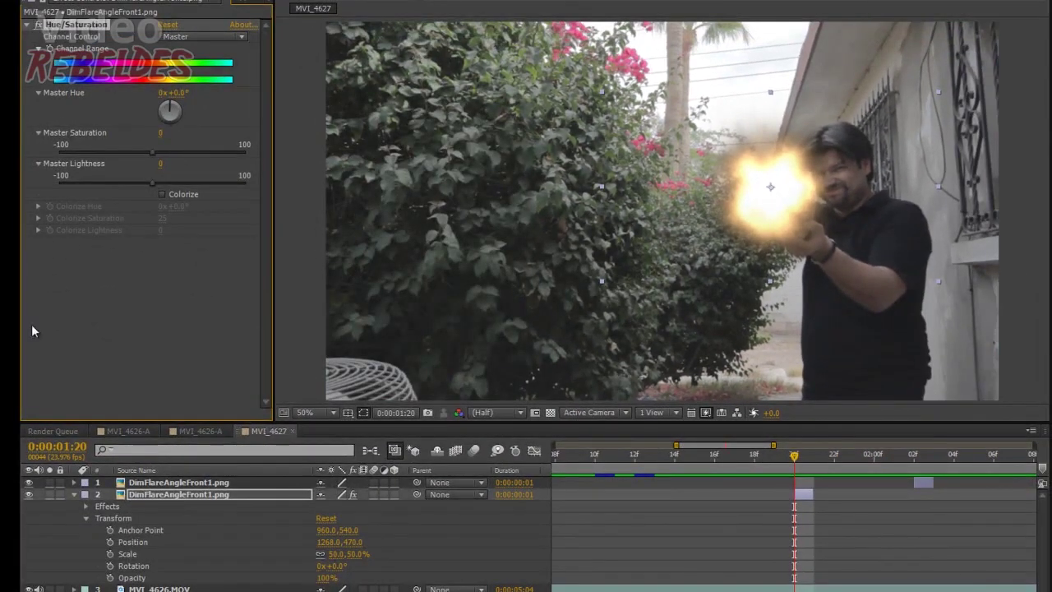
drag(152, 152, 105, 153)
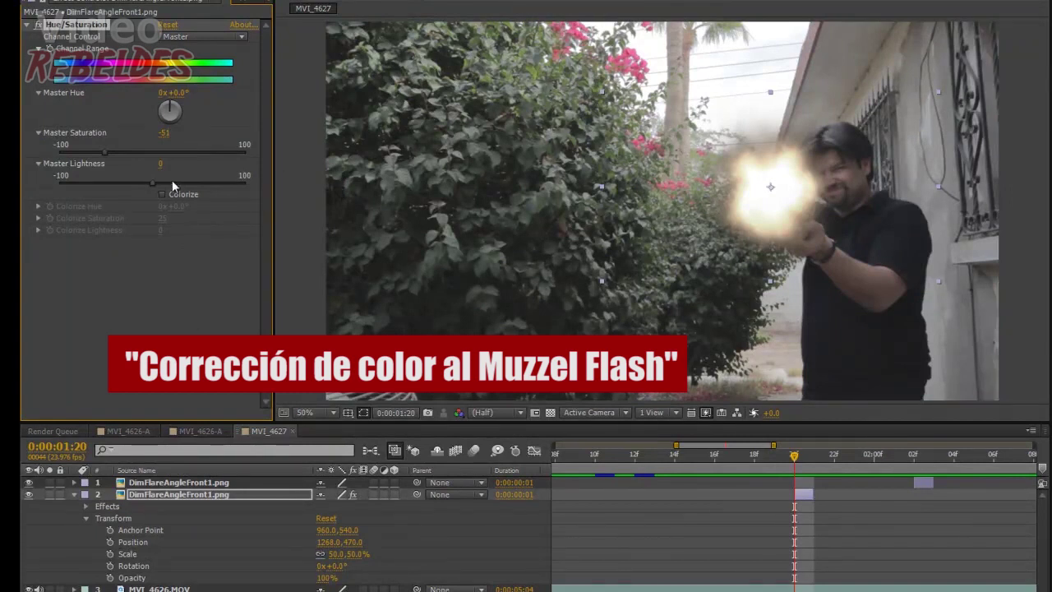
drag(103, 154, 86, 147)
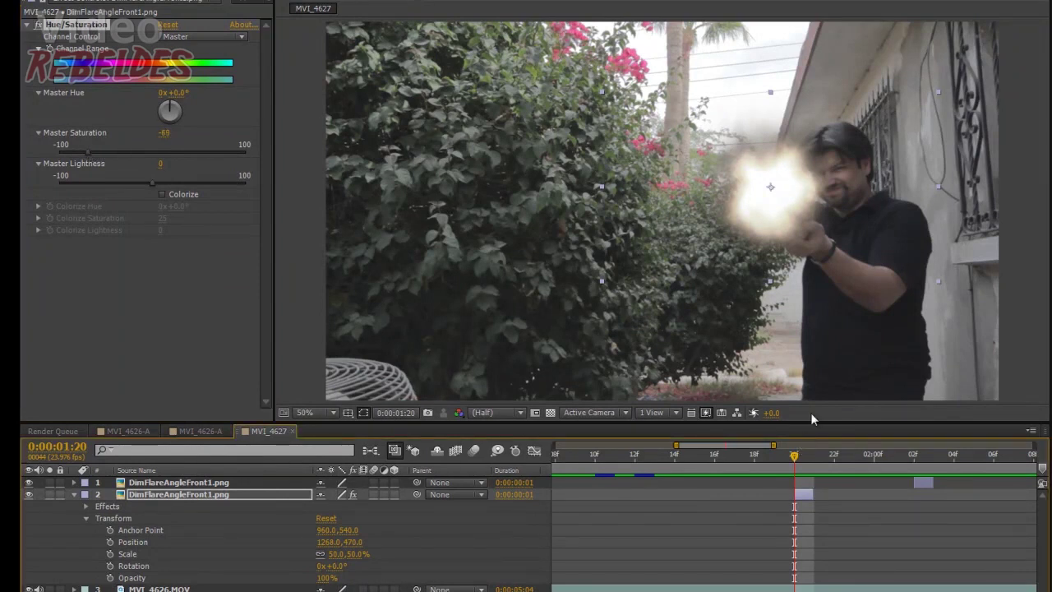
drag(802, 466, 794, 466)
- Set the flare layer's opacity to 90% and delete the extra top DimFlare copy
click(804, 495)
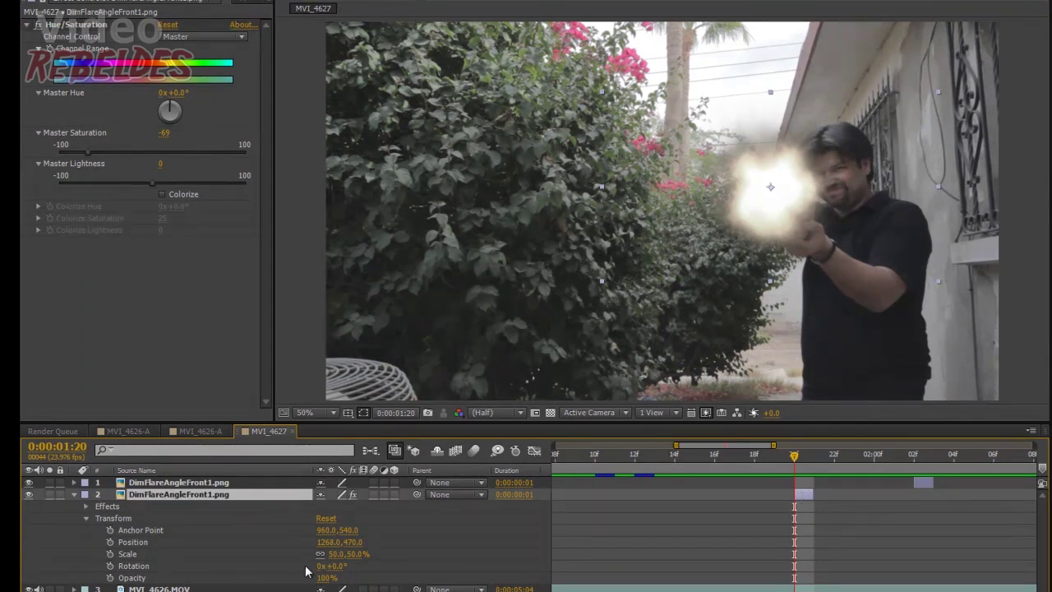
click(325, 578)
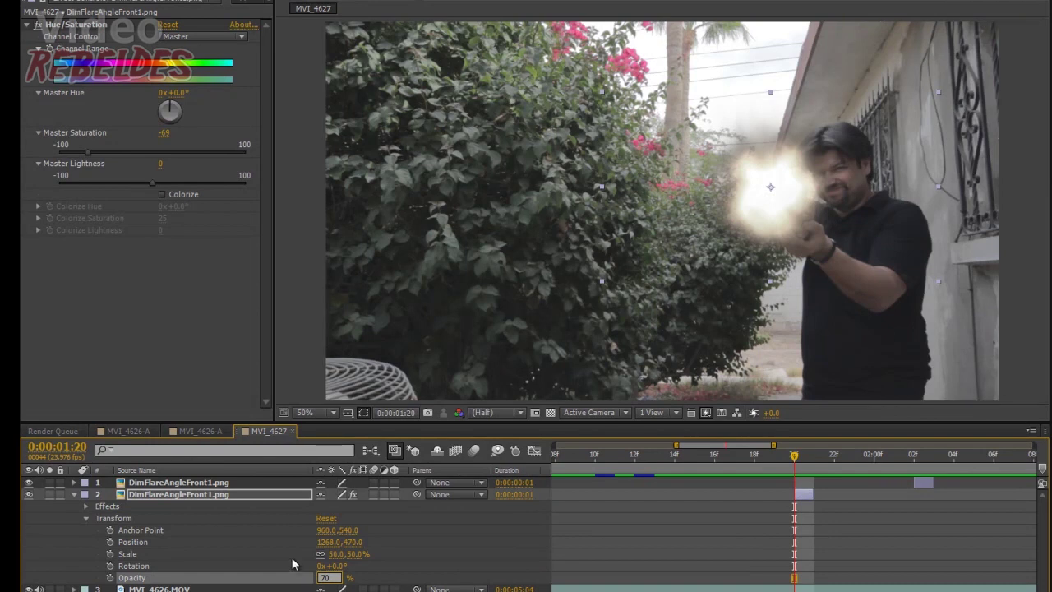
click(293, 558)
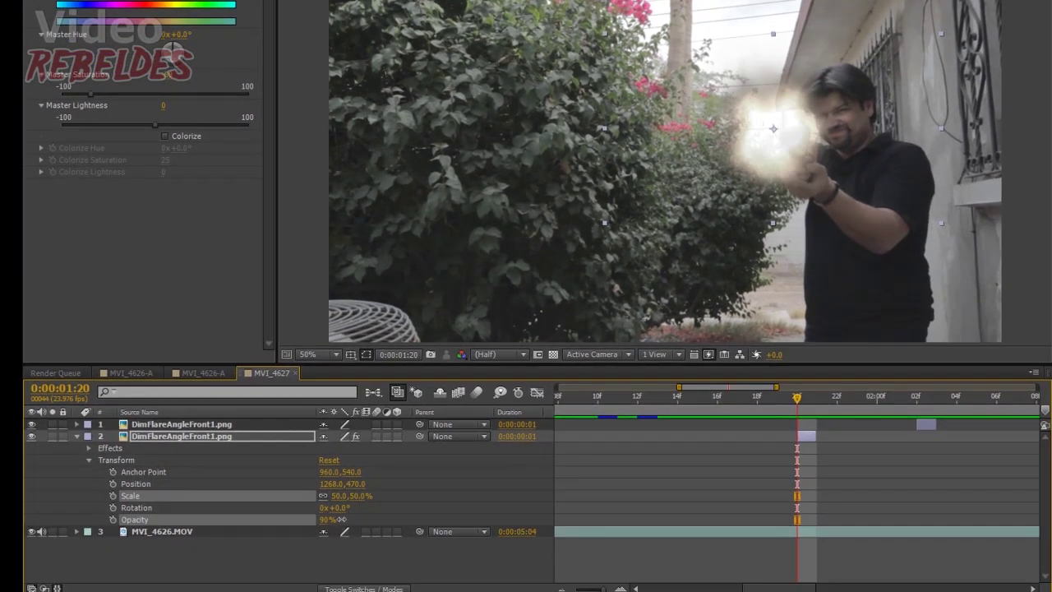
drag(325, 578, 407, 574)
mouse_move(796, 400)
mouse_down()
mouse_move(686, 401)
mouse_move(796, 402)
mouse_up()
click(165, 425)
key(Delete)
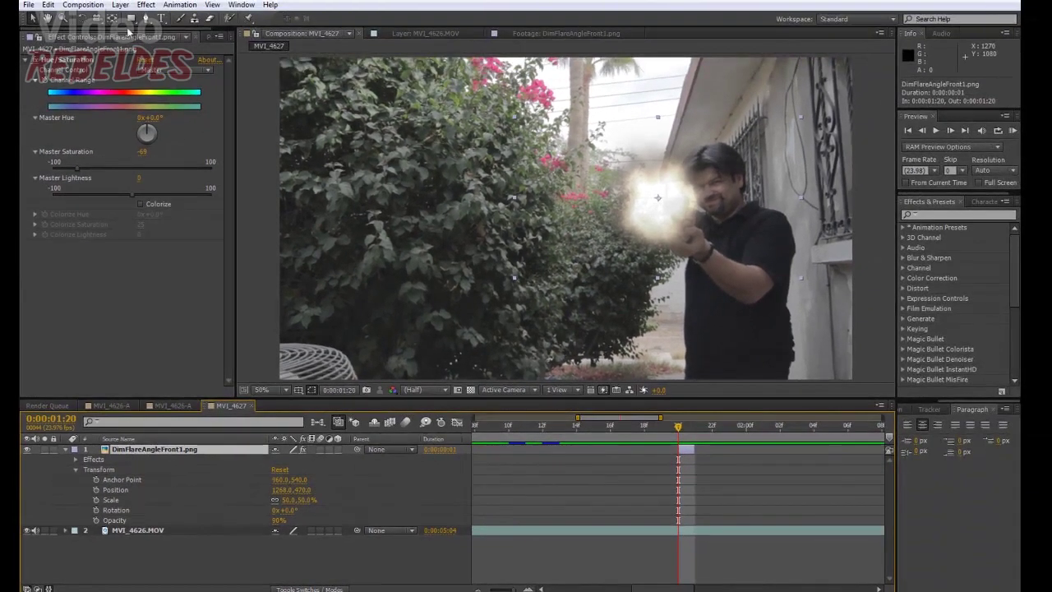
- Duplicate the flare layer and start the copy at the next shot's frame
click(81, 6)
mouse_move(48, 5)
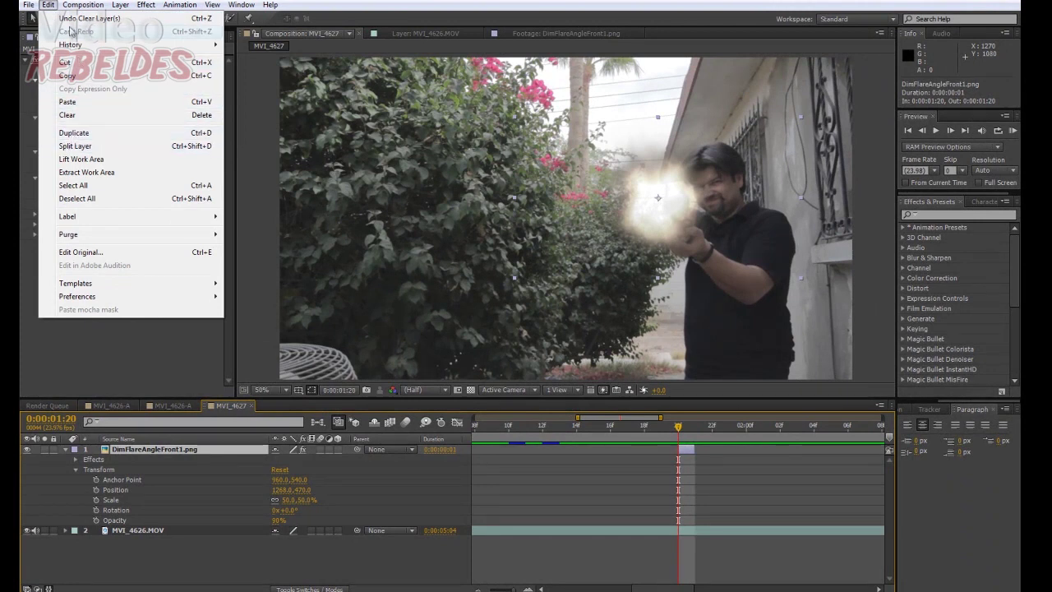
click(89, 134)
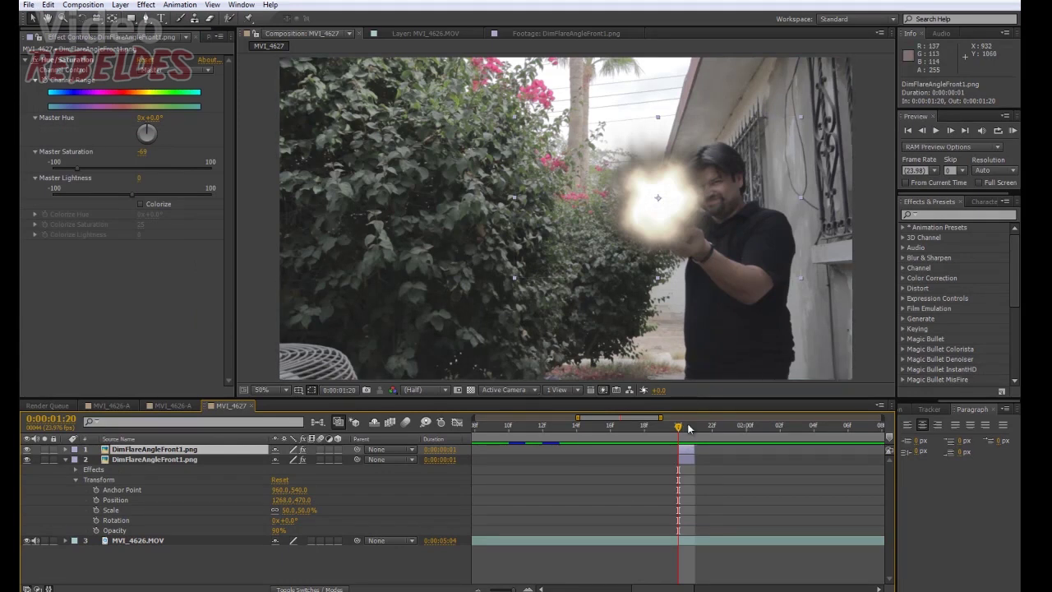
drag(694, 429, 721, 429)
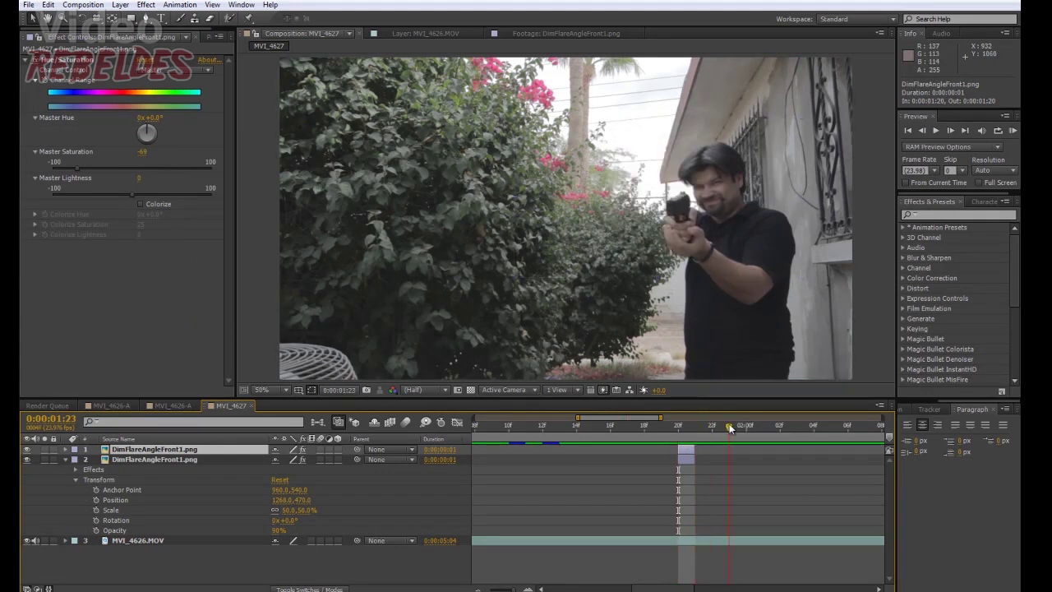
key(bracketleft)
key(Page_Down)
key(Page_Down)
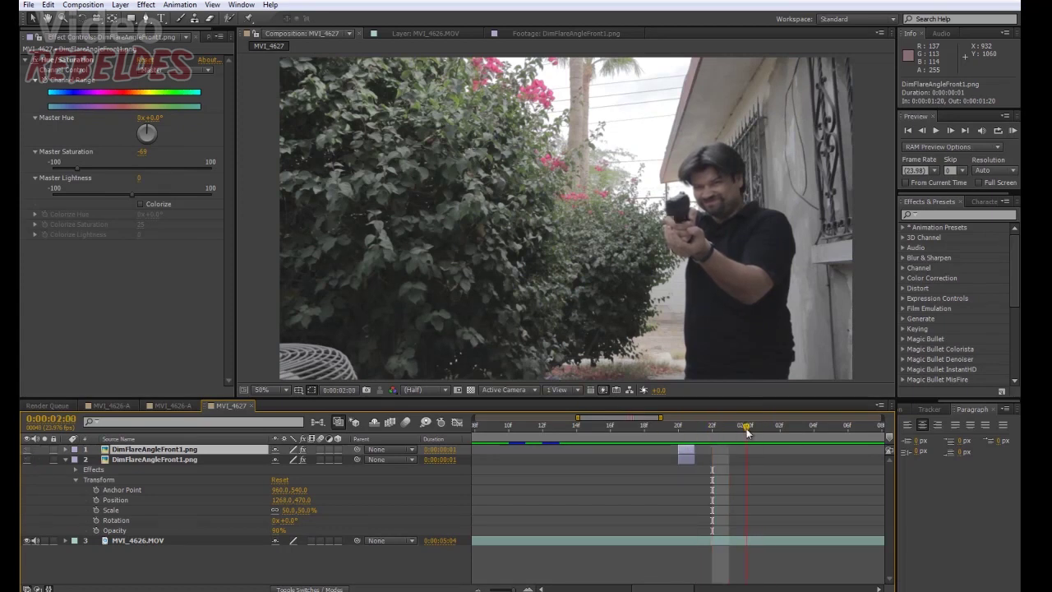
key(Page_Down)
key(Page_Down)
drag(874, 451, 988, 468)
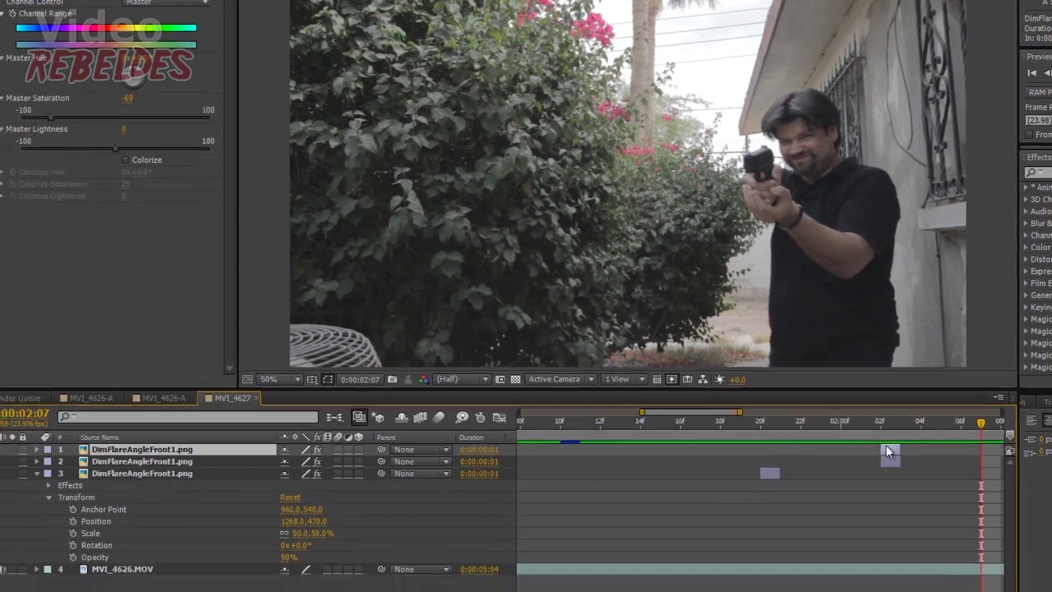
- Add two more flare copies for later shots, make the top one visible, and preview the staggered flares
key(ctrl+d)
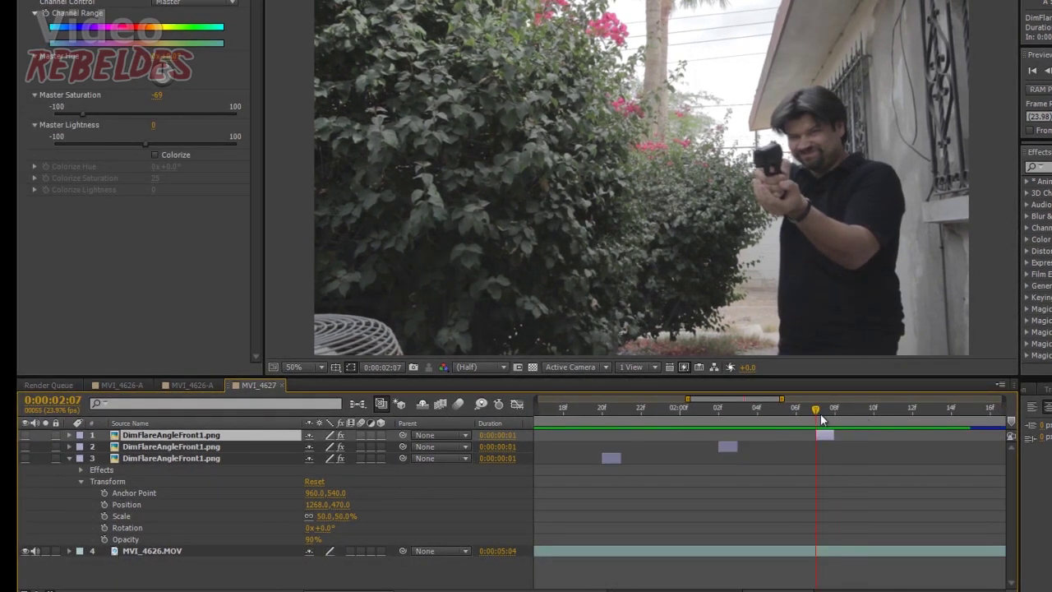
key(ctrl+d)
click(26, 436)
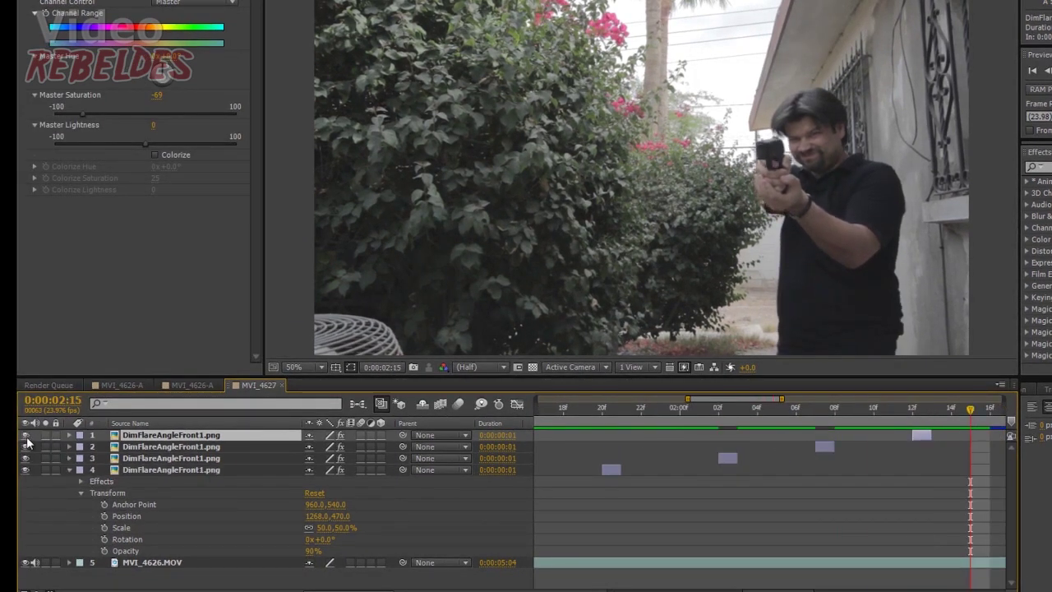
click(587, 409)
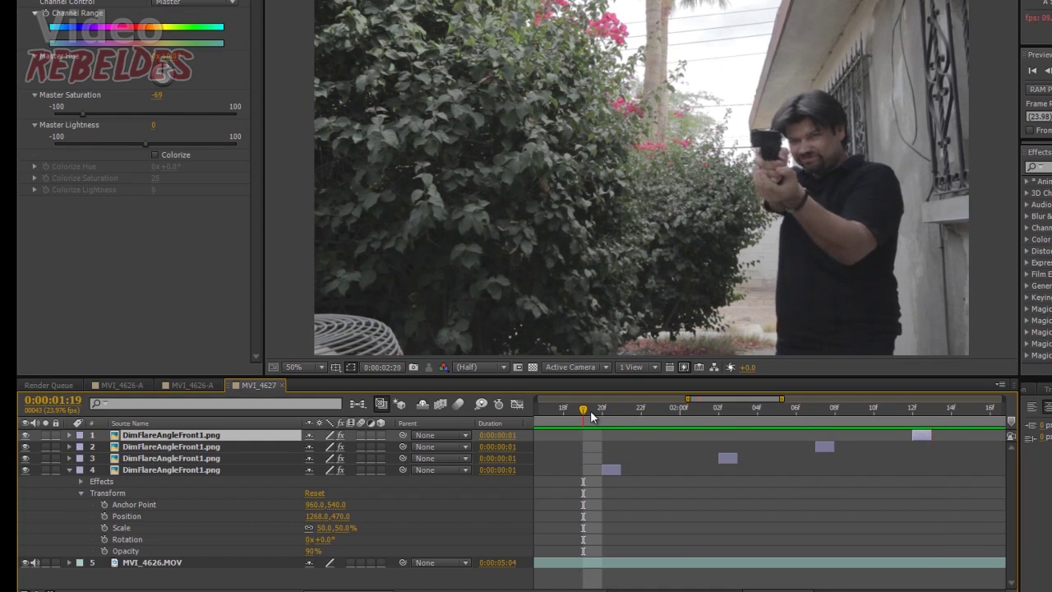
key(minus)
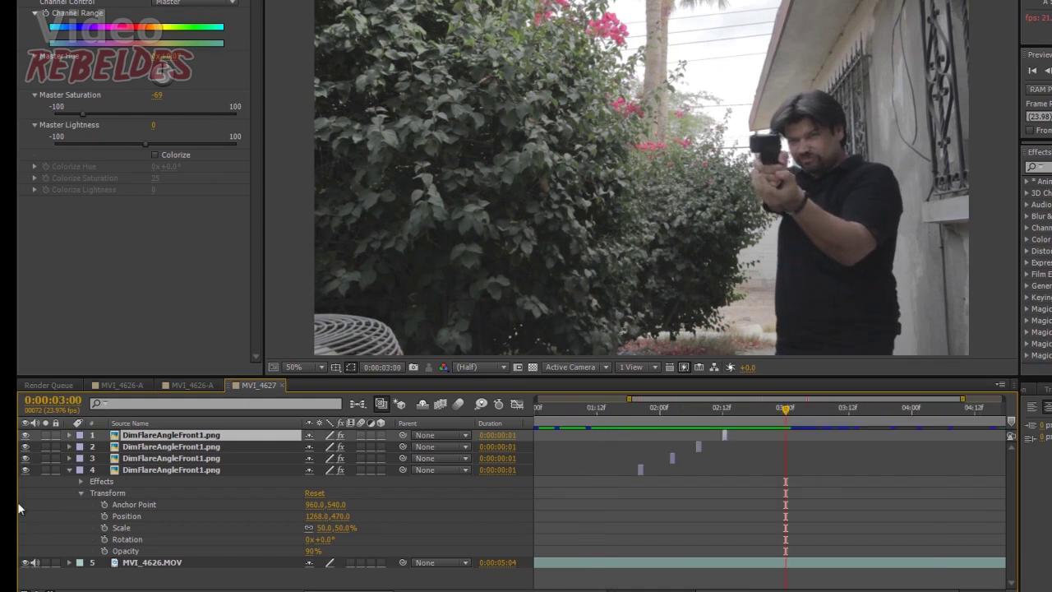
click(68, 470)
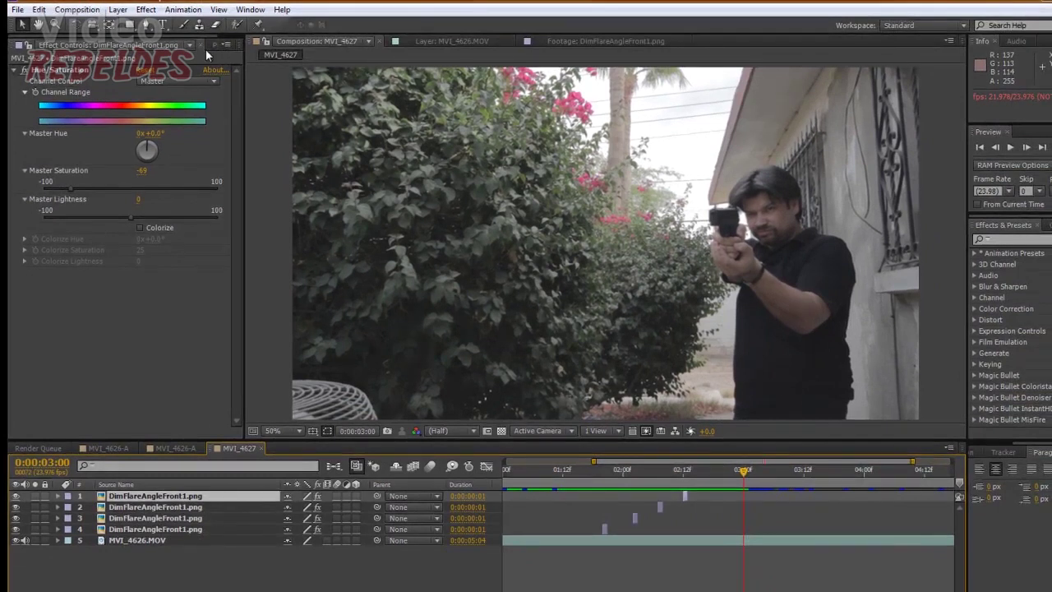
click(210, 45)
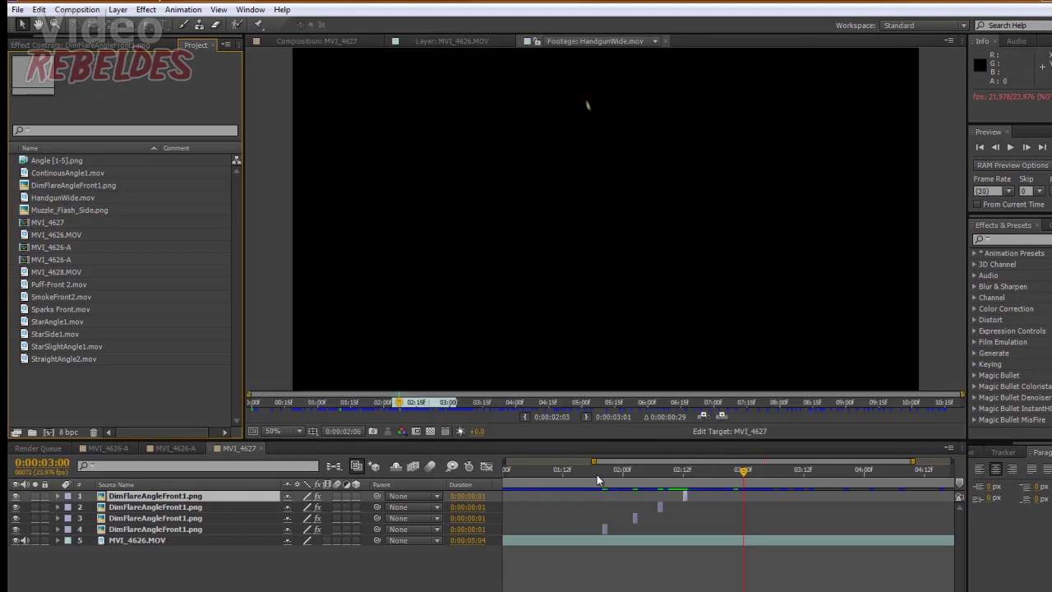
- Preview SmokeFront2.mov and add it to MVI_4627 starting at the first shot
click(598, 472)
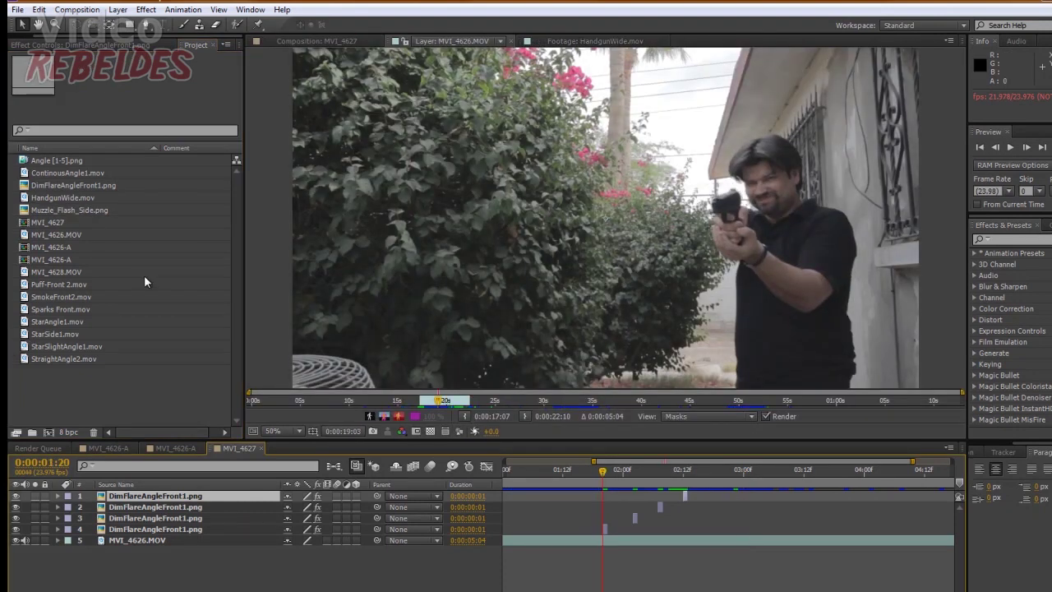
click(24, 173)
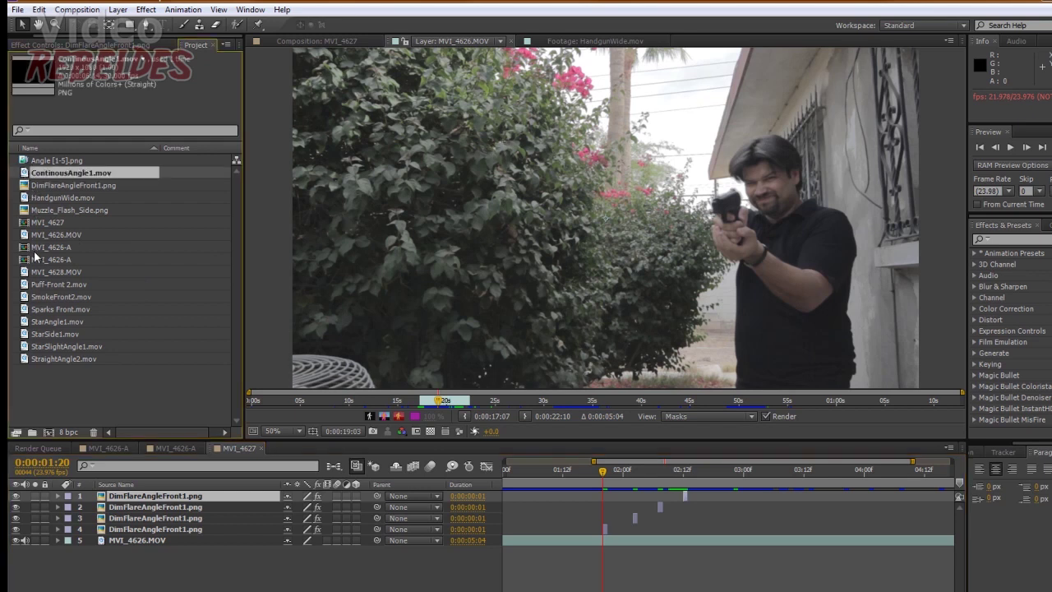
double_click(39, 298)
key(space)
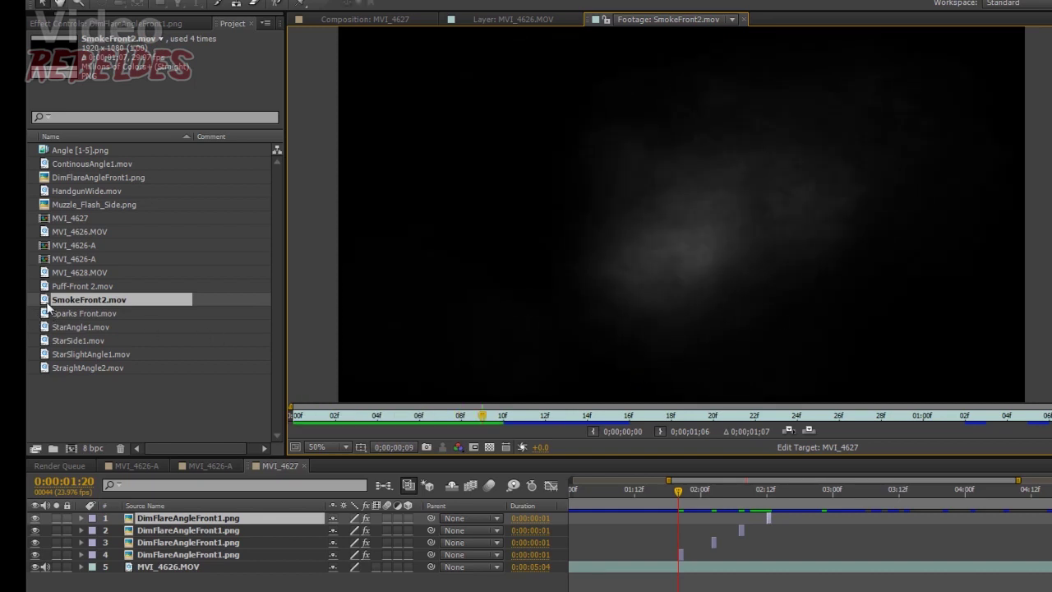
drag(48, 304, 119, 515)
drag(587, 519, 693, 514)
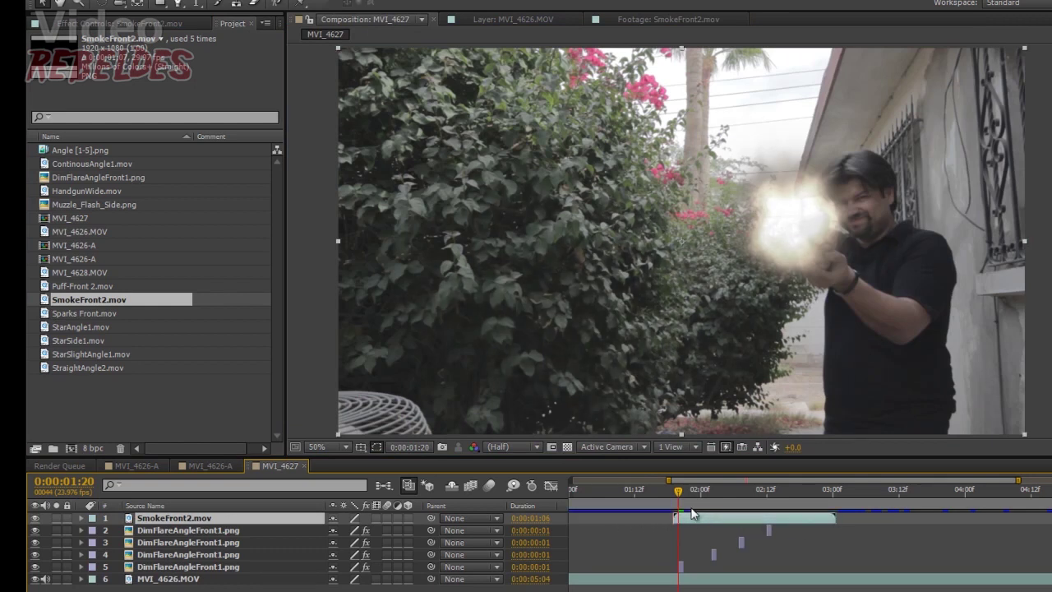
key(space)
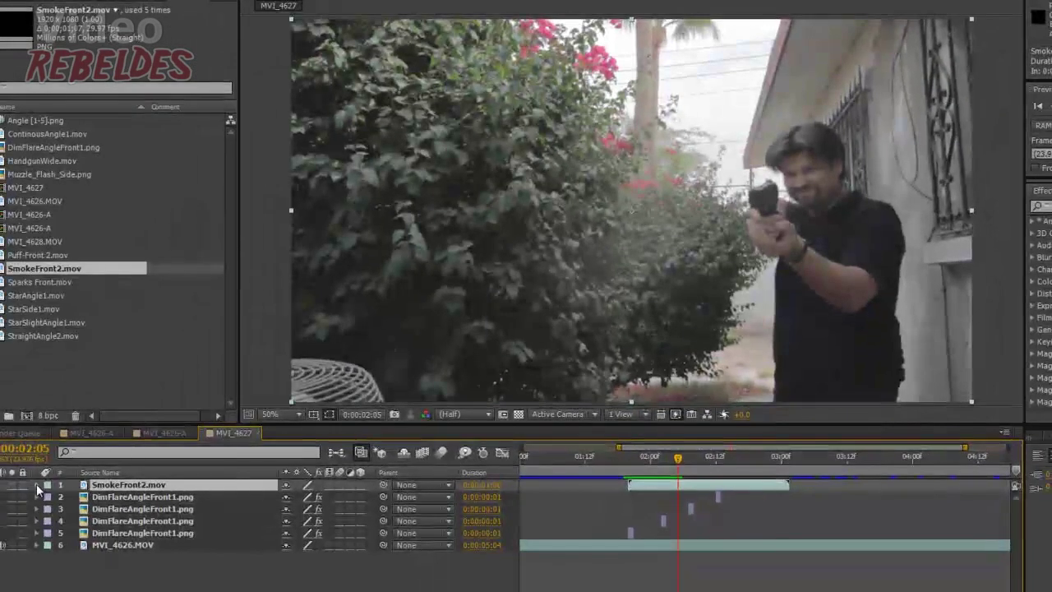
- Shift the smoke layer's position right toward the gun
click(36, 485)
click(47, 496)
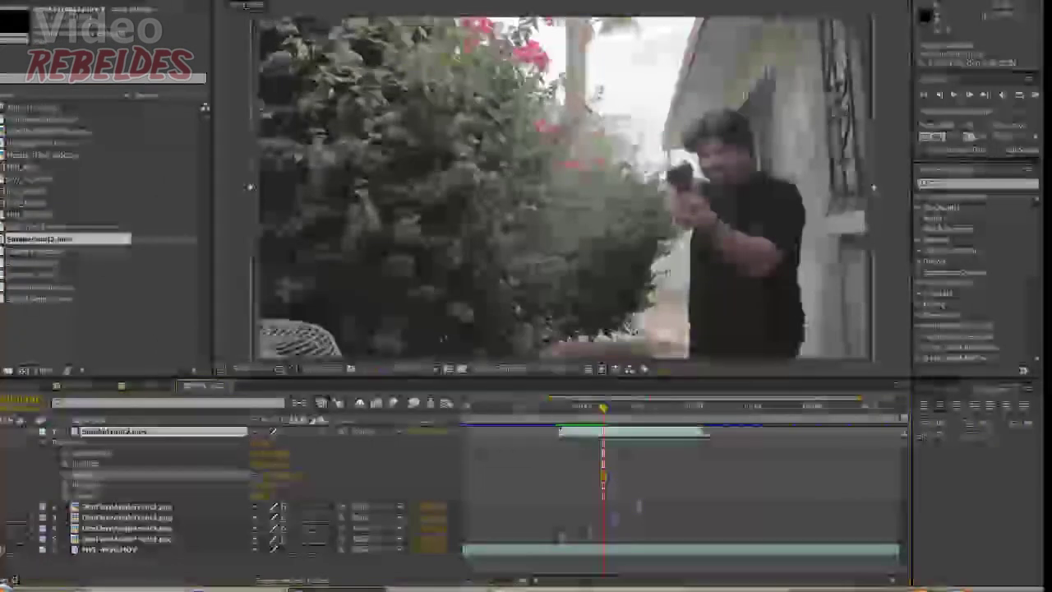
click(723, 212)
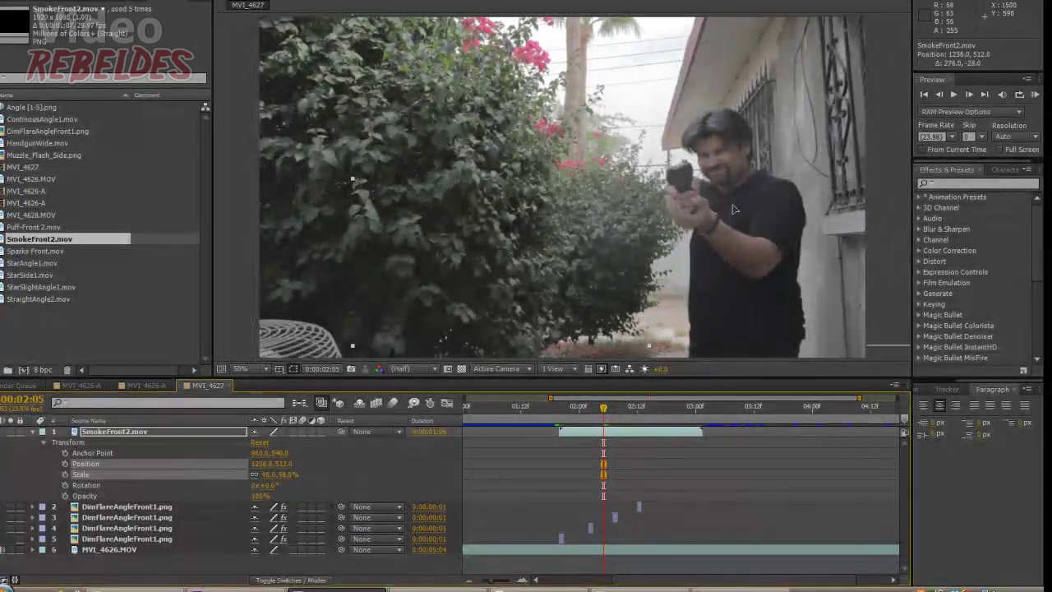
drag(723, 212, 808, 209)
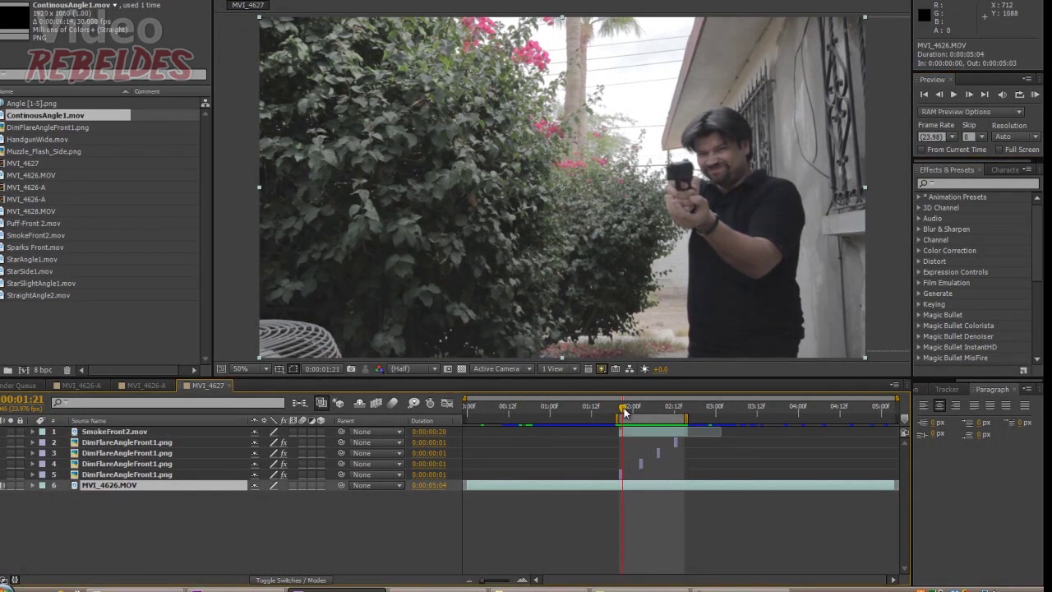
mouse_move(623, 408)
mouse_down()
mouse_move(644, 415)
mouse_move(636, 418)
mouse_up()
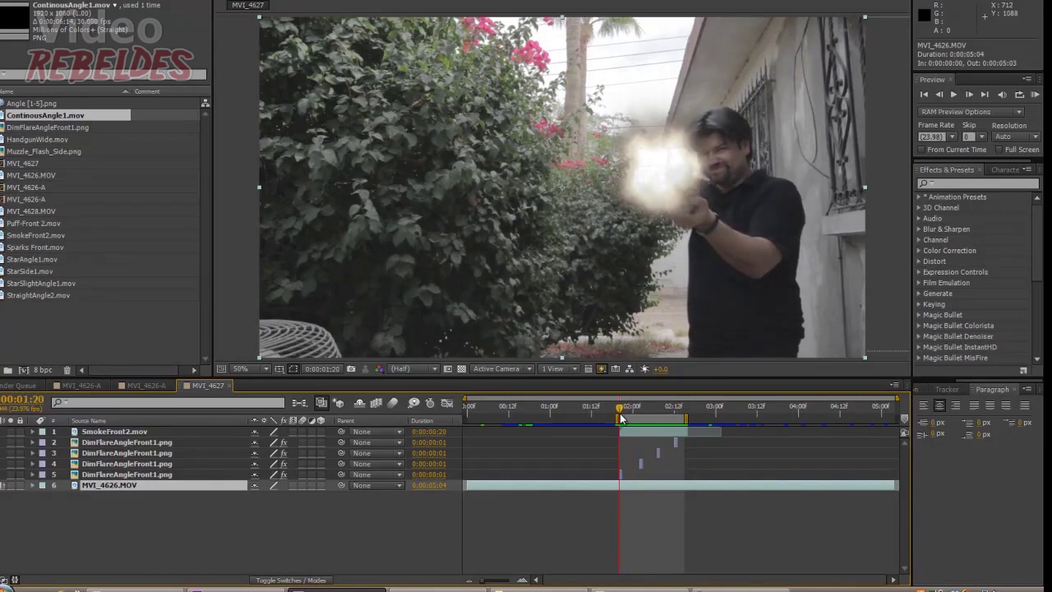
- Duplicate the MVI_4626.MOV footage layer at the first shot
key(Page_Down)
key(Page_Up)
key(Page_Down)
key(Page_Down)
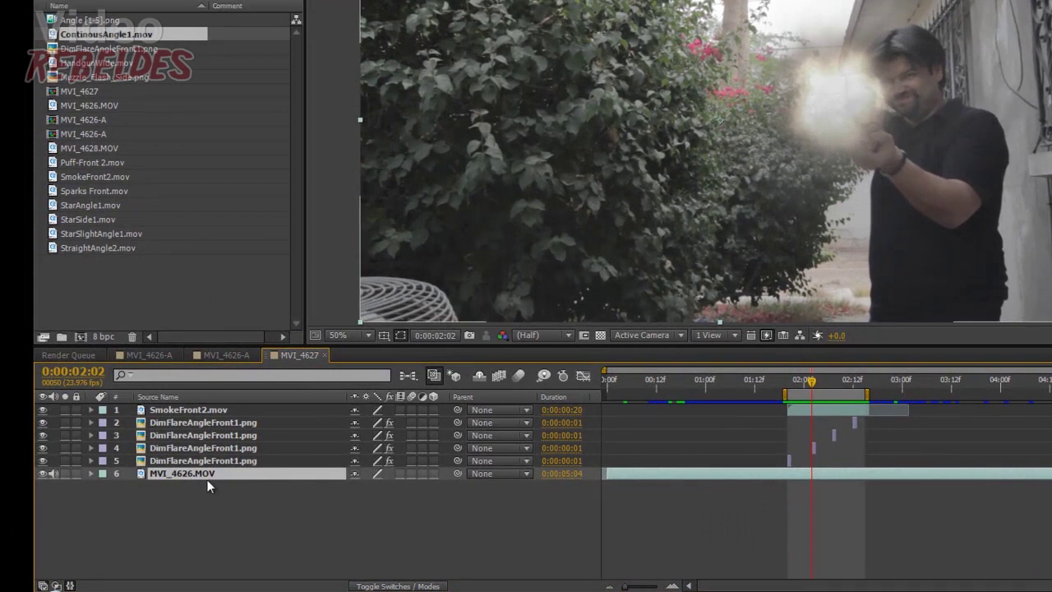
key(ctrl+d)
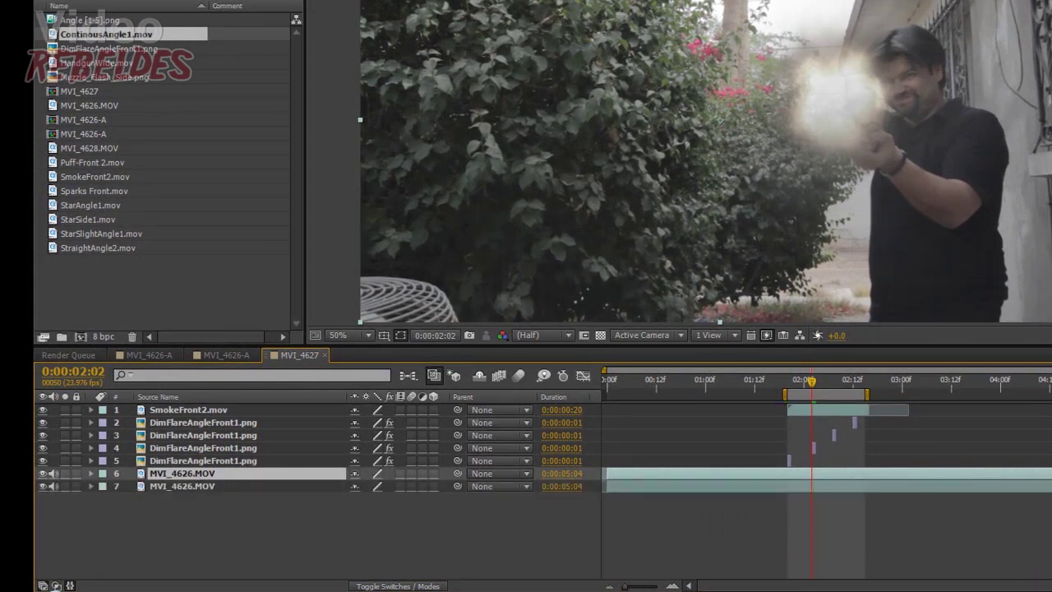
key(alt+e)
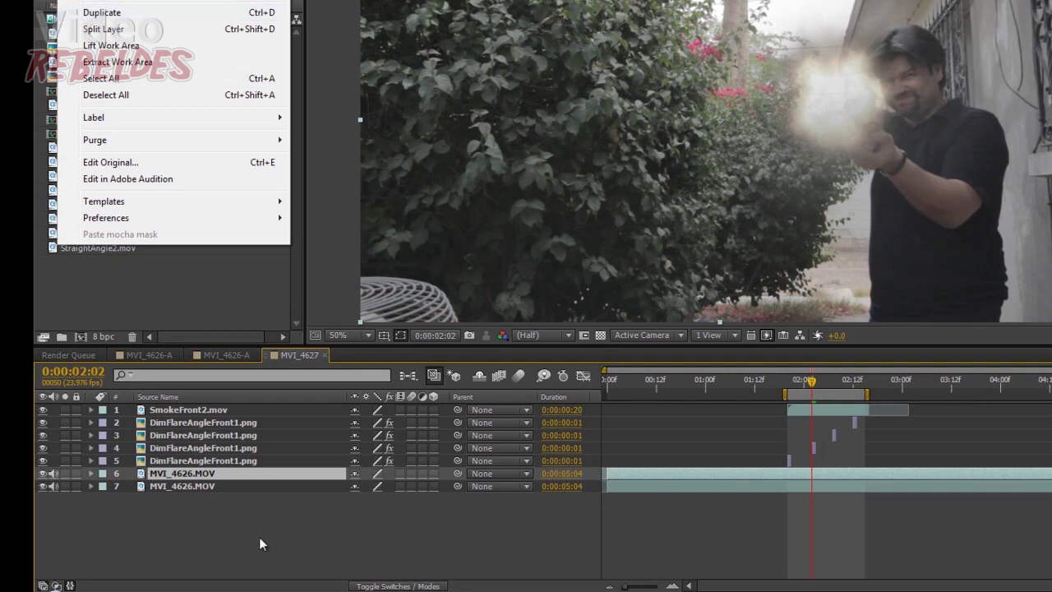
click(259, 537)
- Mute the copy's audio and trim it to about 18 frames (0:00:01:21–0:00:02:13) around the muzzle flash
click(54, 474)
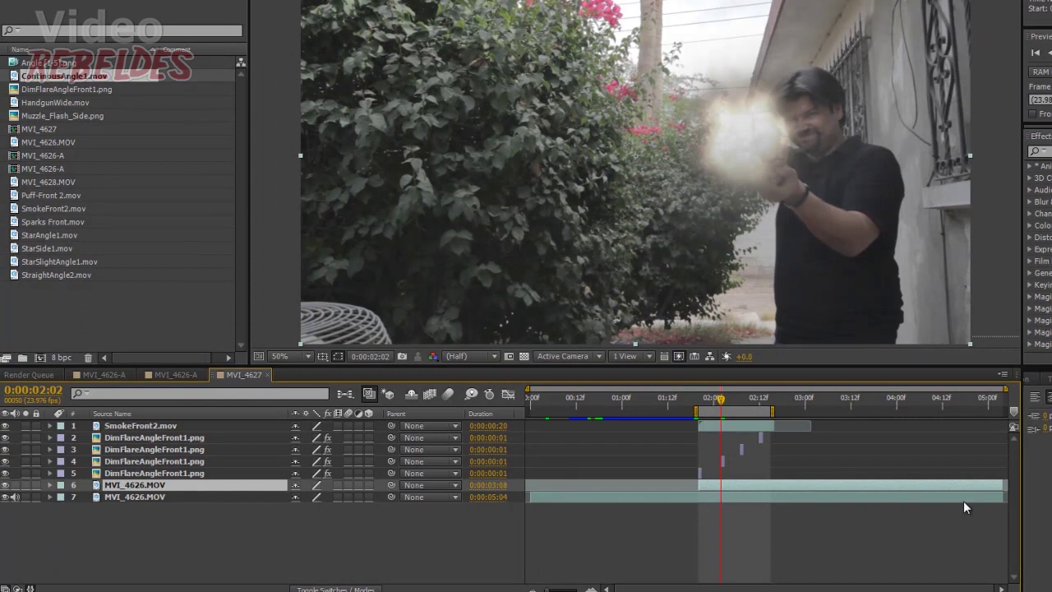
drag(963, 502, 769, 500)
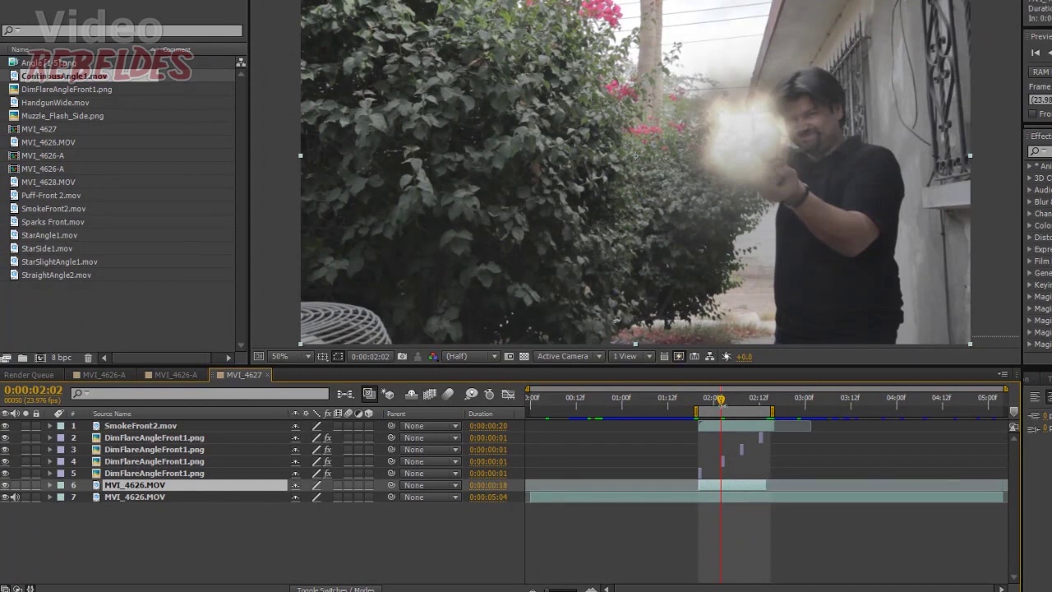
drag(719, 401, 700, 401)
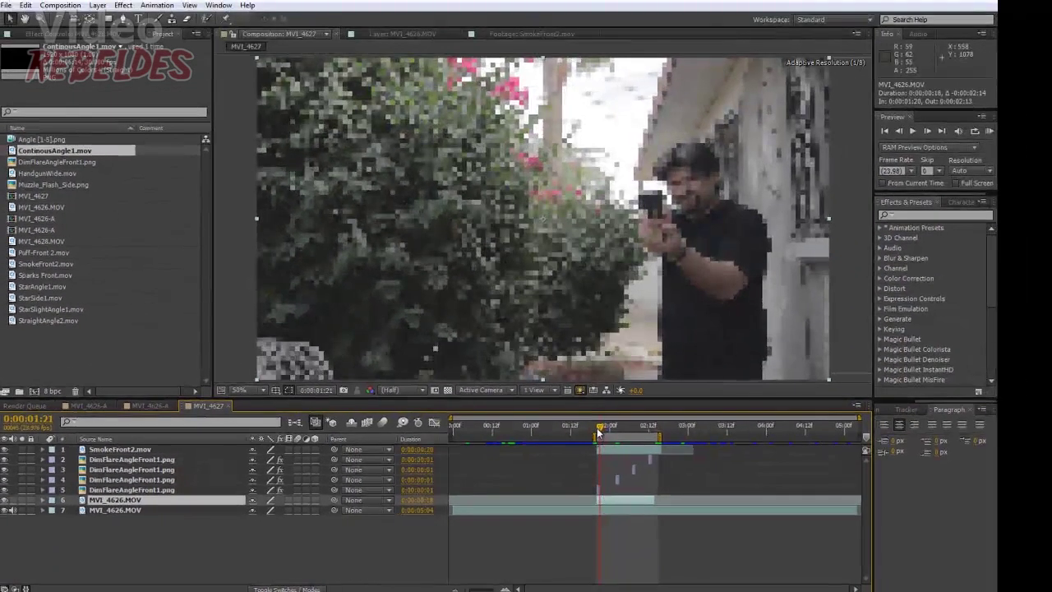
drag(598, 433, 598, 434)
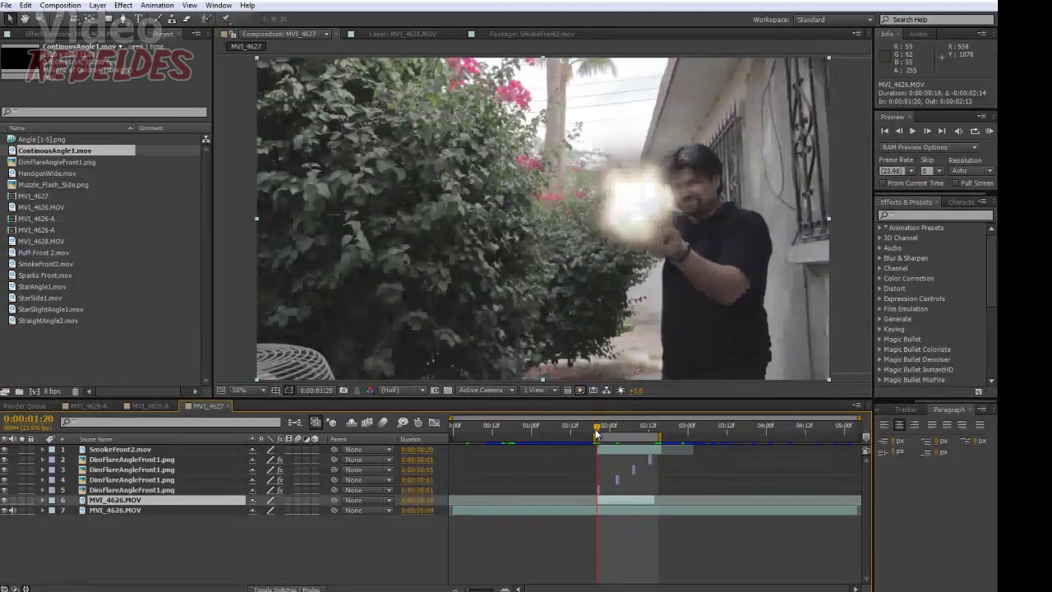
key(equal)
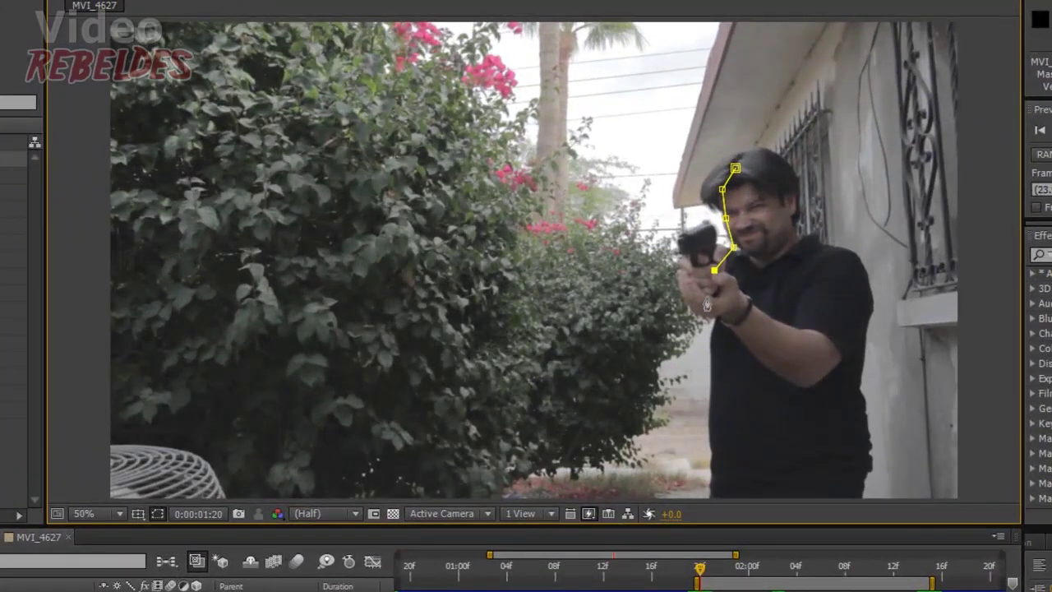
- Pen-draw a closed mask around the gunman's head, gun arm and torso
click(709, 299)
click(724, 321)
click(750, 347)
click(777, 371)
click(819, 362)
click(830, 322)
click(777, 190)
click(735, 167)
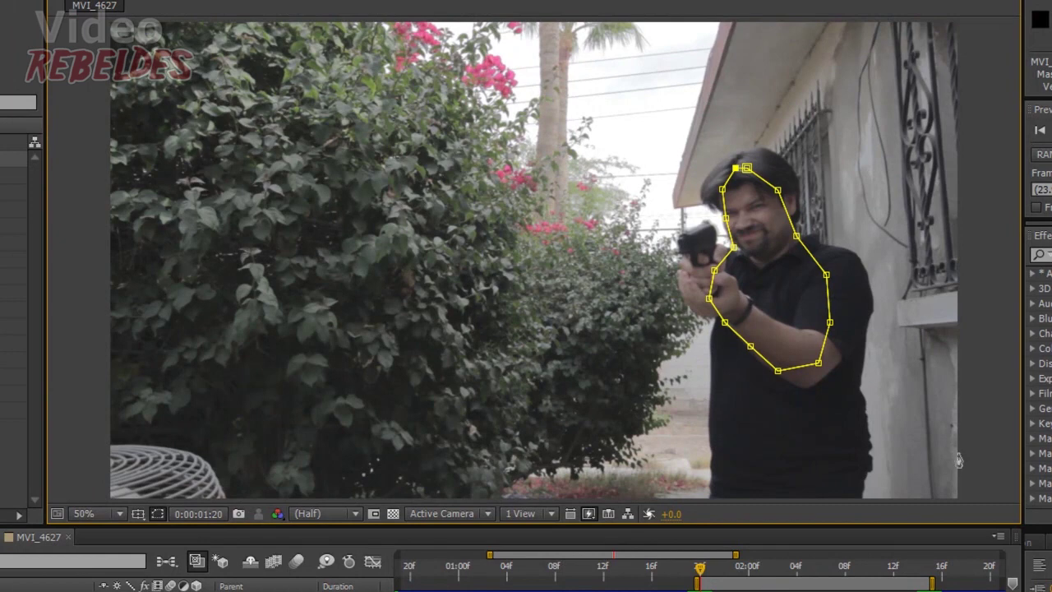
- Adjust mask vertices near the hands, side and bottom for a tighter fit
drag(715, 269, 710, 267)
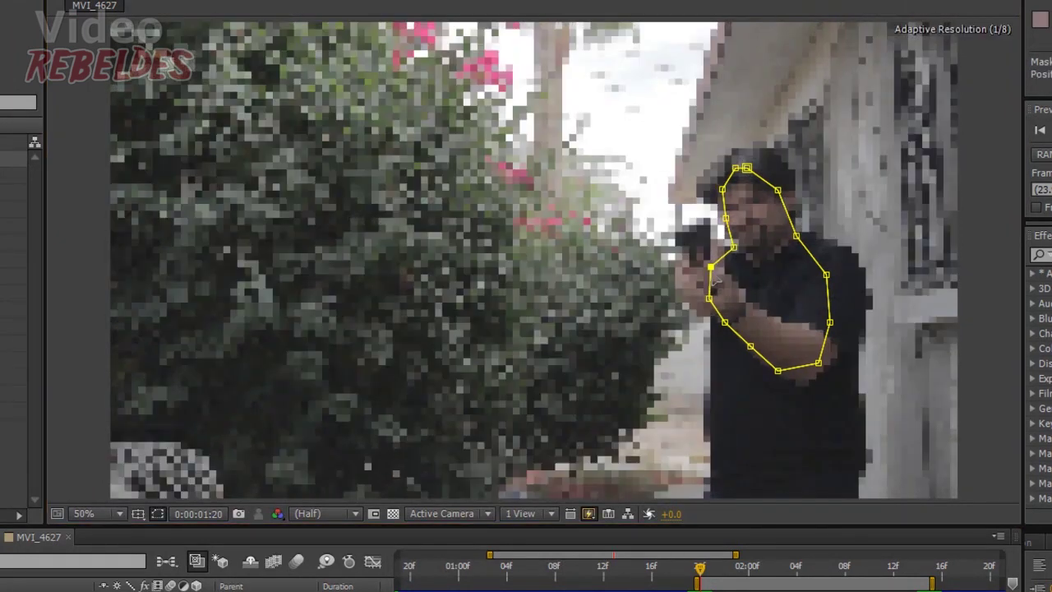
drag(796, 236, 790, 236)
click(777, 190)
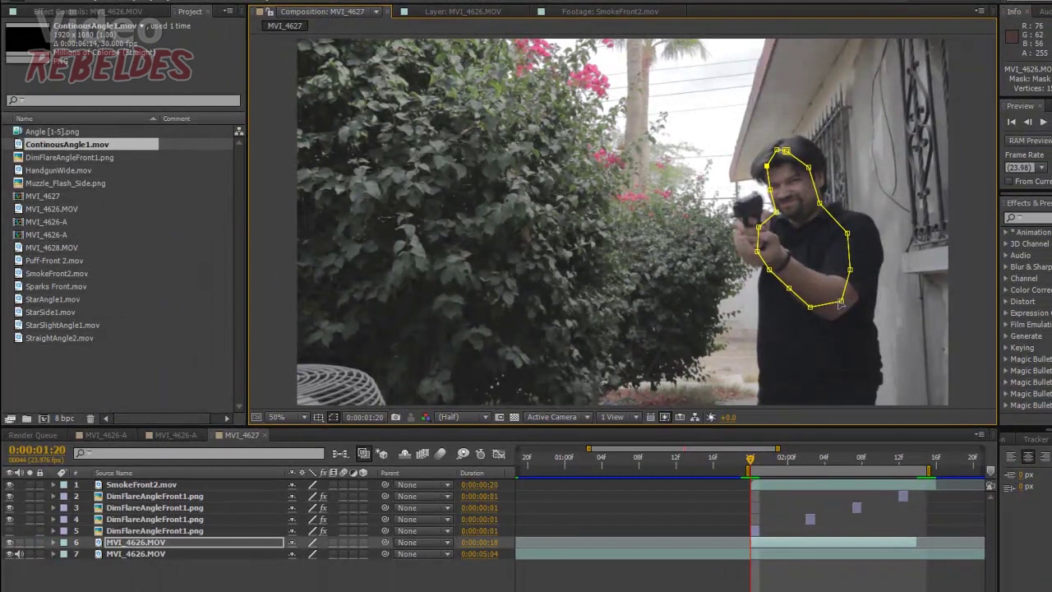
drag(811, 308, 811, 308)
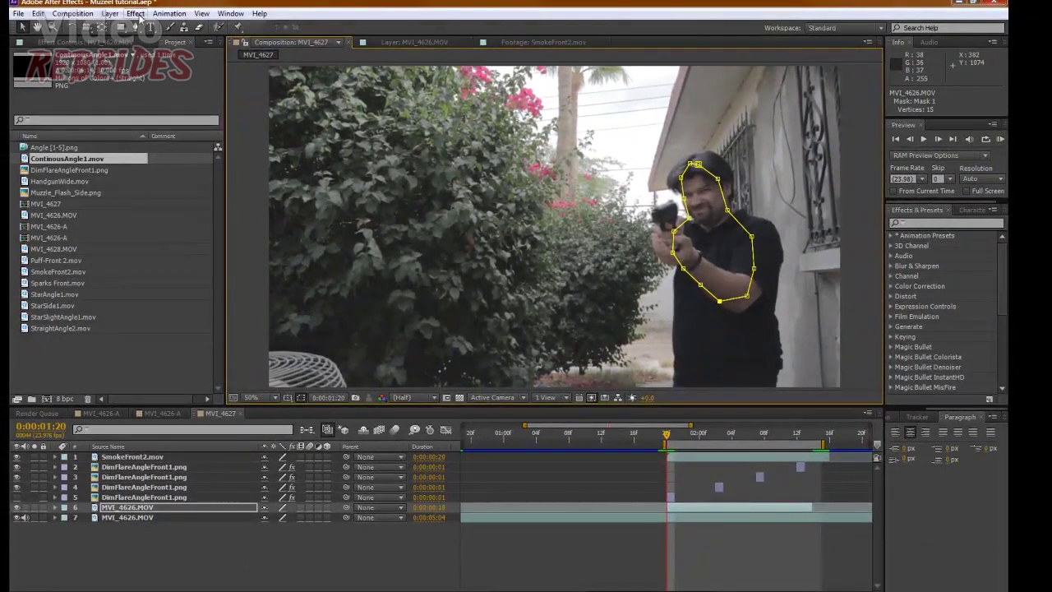
click(137, 14)
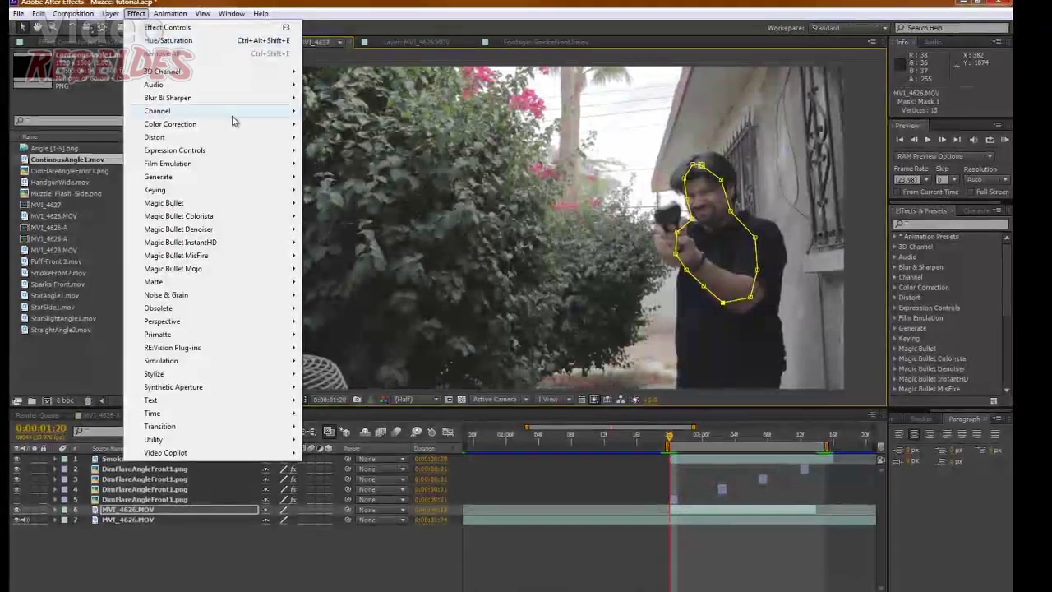
- Hide the original clip to check that the masked duplicate isolates the gunman
mouse_move(240, 125)
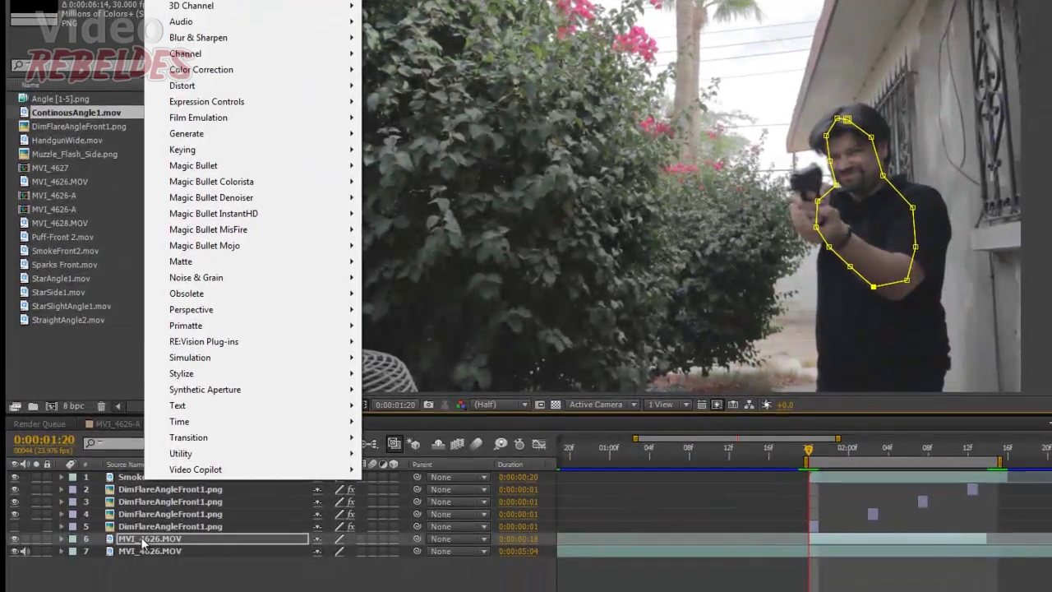
click(143, 541)
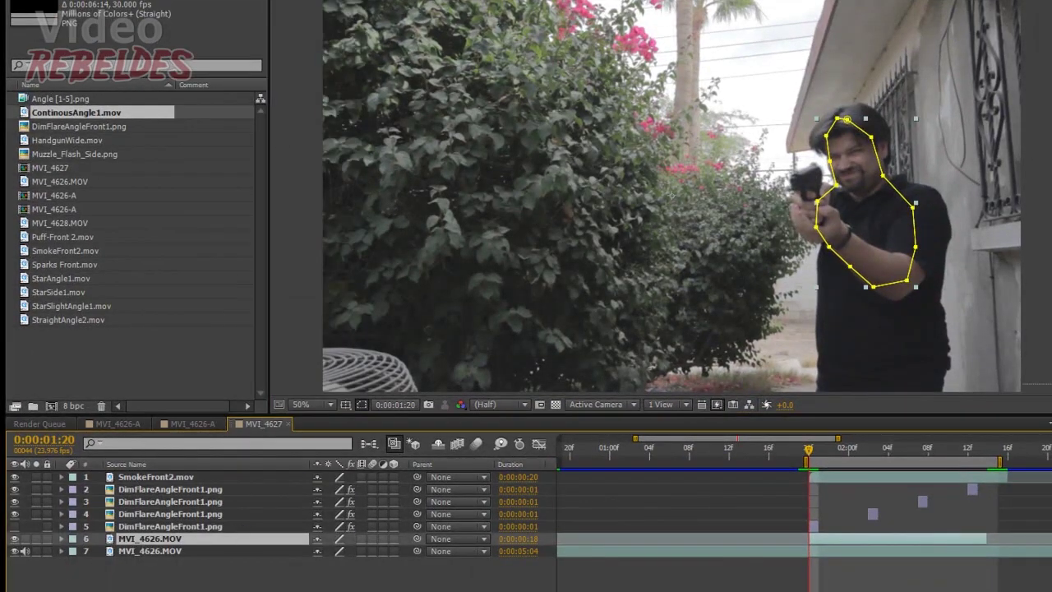
click(14, 551)
click(772, 167)
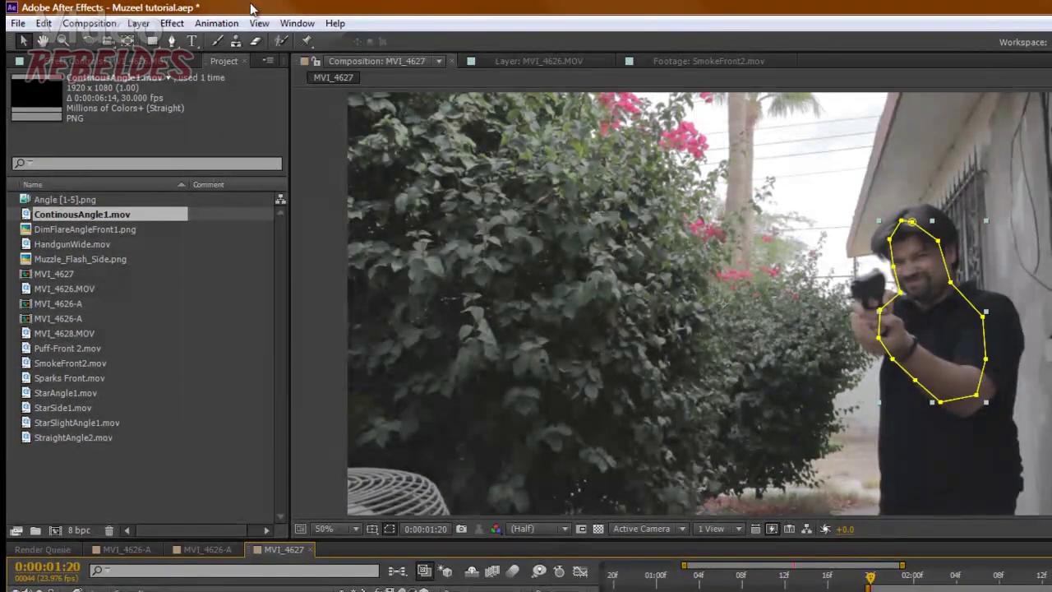
- Apply Color Balance with Shadow Green 40, Shadow Blue 25 and Midtone Red 22
mouse_move(225, 168)
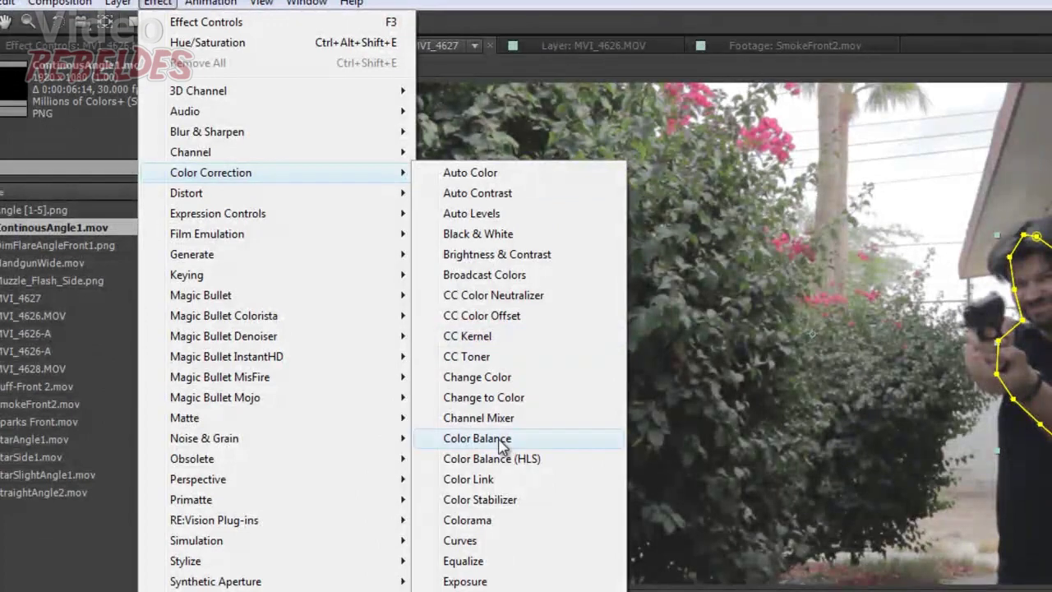
click(436, 392)
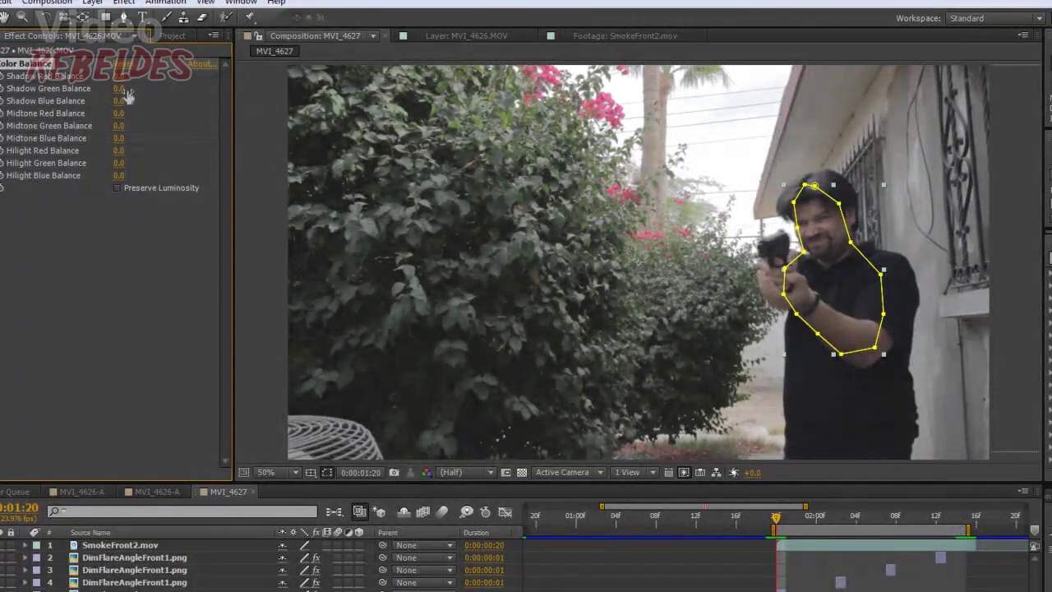
mouse_move(120, 75)
mouse_down()
mouse_move(167, 83)
mouse_move(147, 99)
mouse_up()
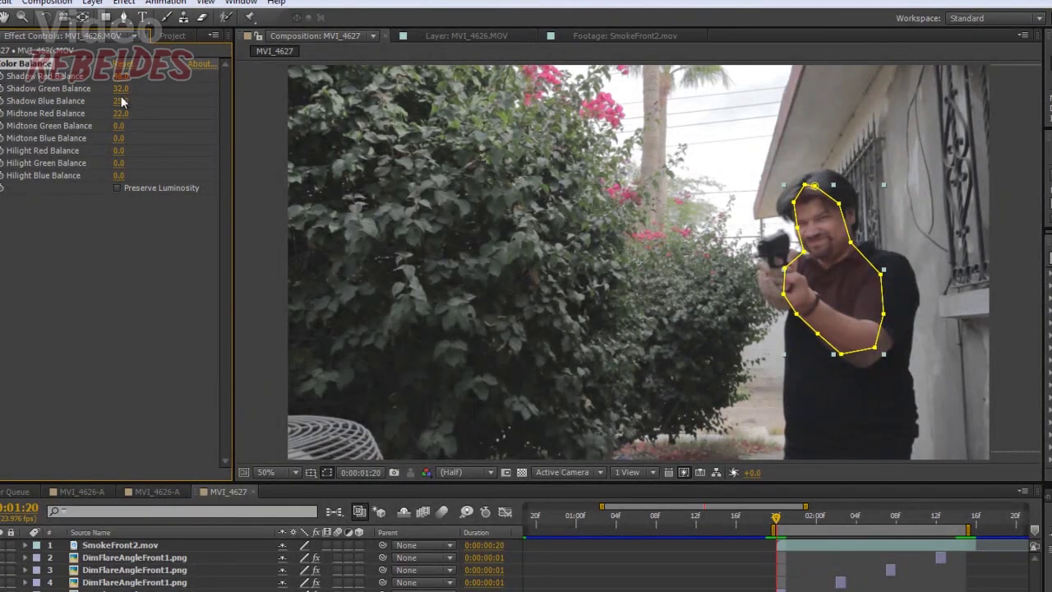
drag(121, 88, 127, 88)
mouse_move(116, 126)
mouse_down()
mouse_move(125, 124)
mouse_move(103, 163)
mouse_up()
click(952, 371)
click(124, 3)
mouse_move(194, 110)
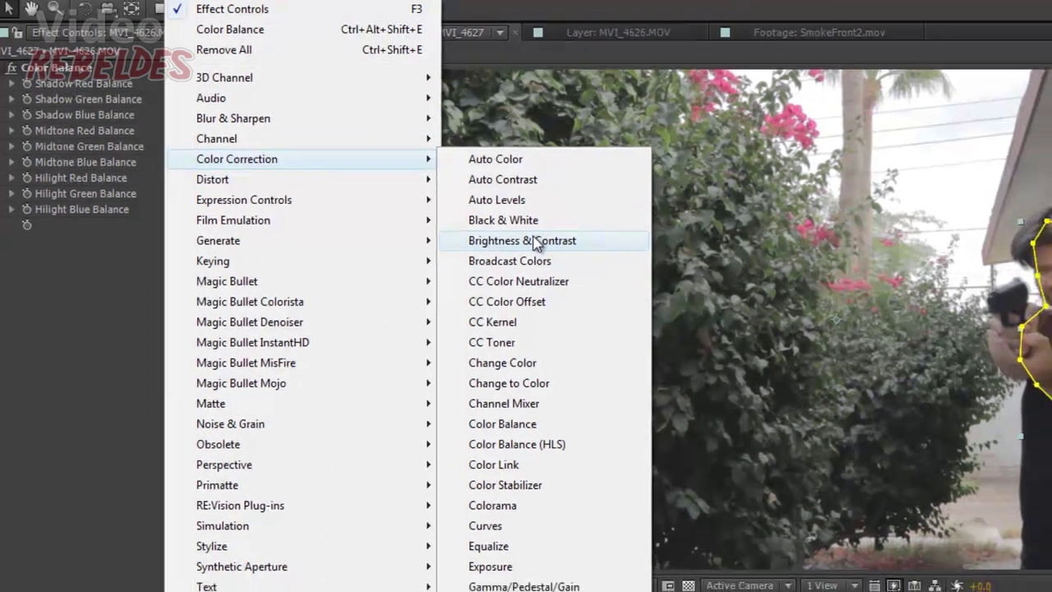
- Add Brightness & Contrast to the masked layer with Brightness 28 and Contrast 27
click(536, 240)
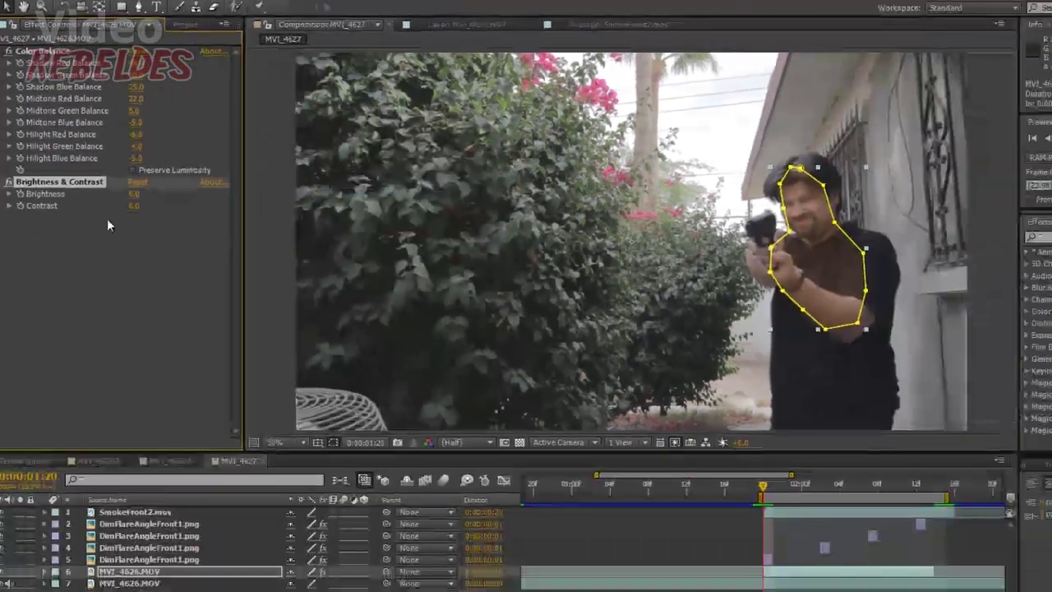
drag(145, 173, 148, 173)
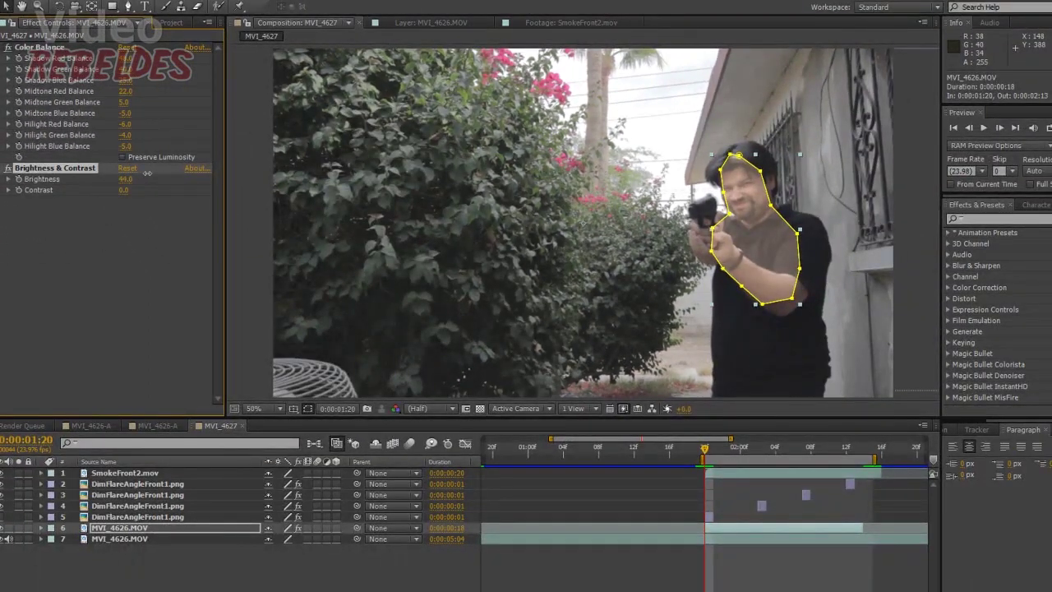
click(603, 253)
click(131, 527)
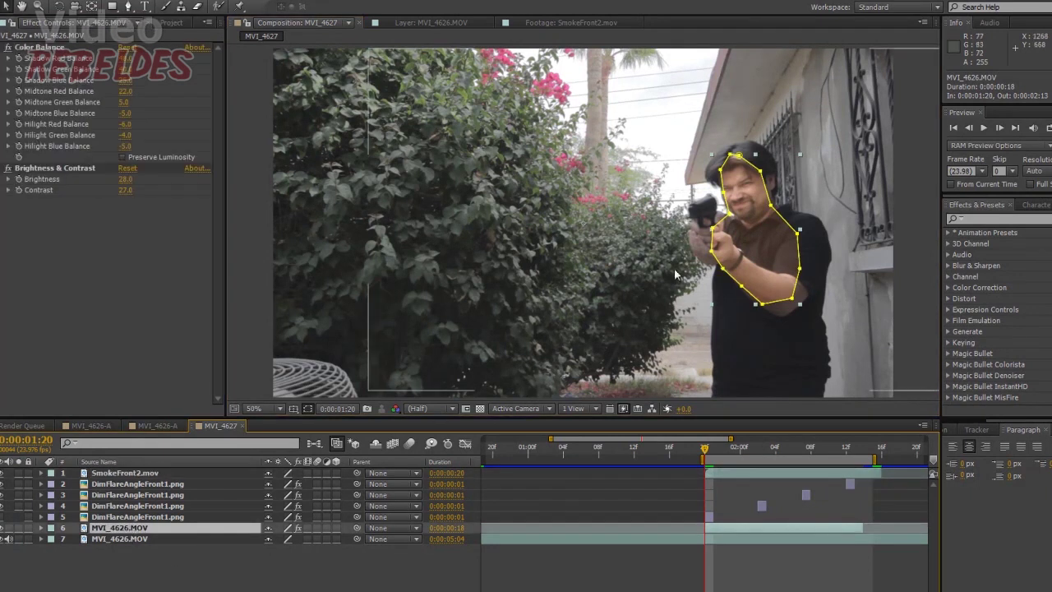
click(694, 289)
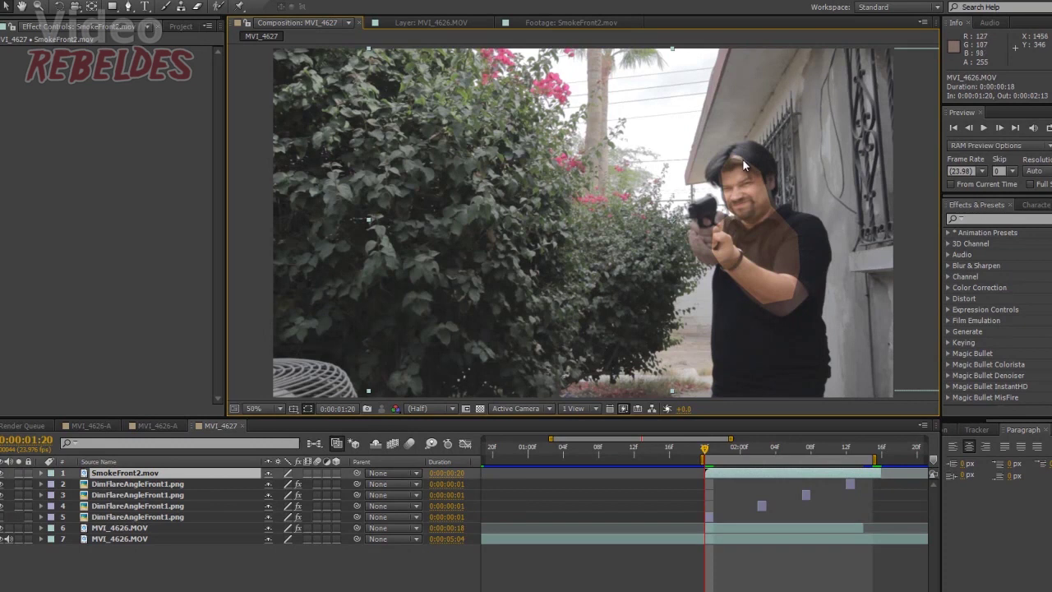
click(105, 528)
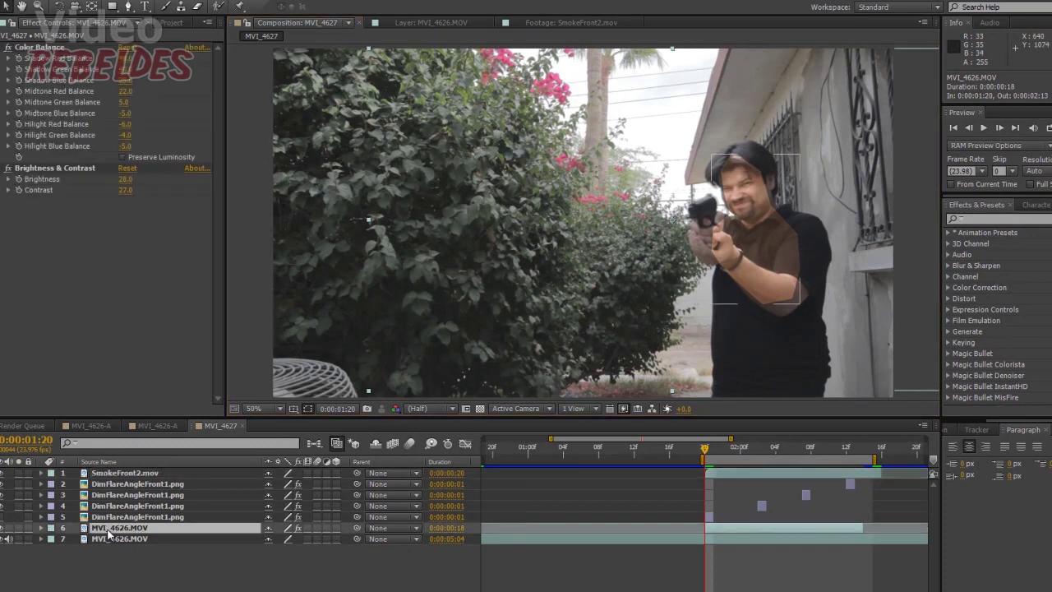
click(41, 528)
click(53, 538)
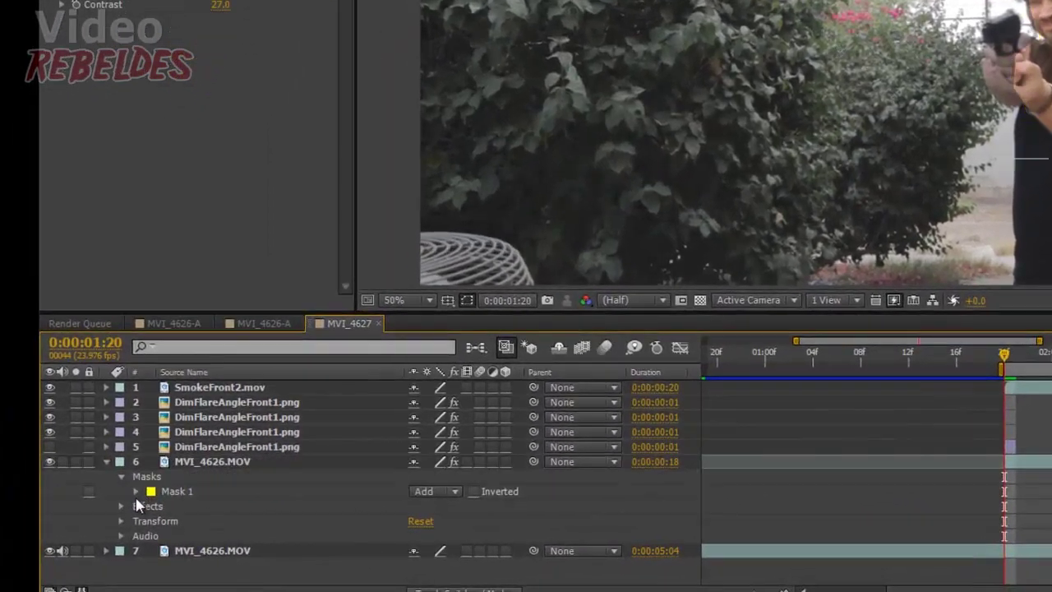
- Give Mask 1 a wide feather of about 153 pixels
click(128, 498)
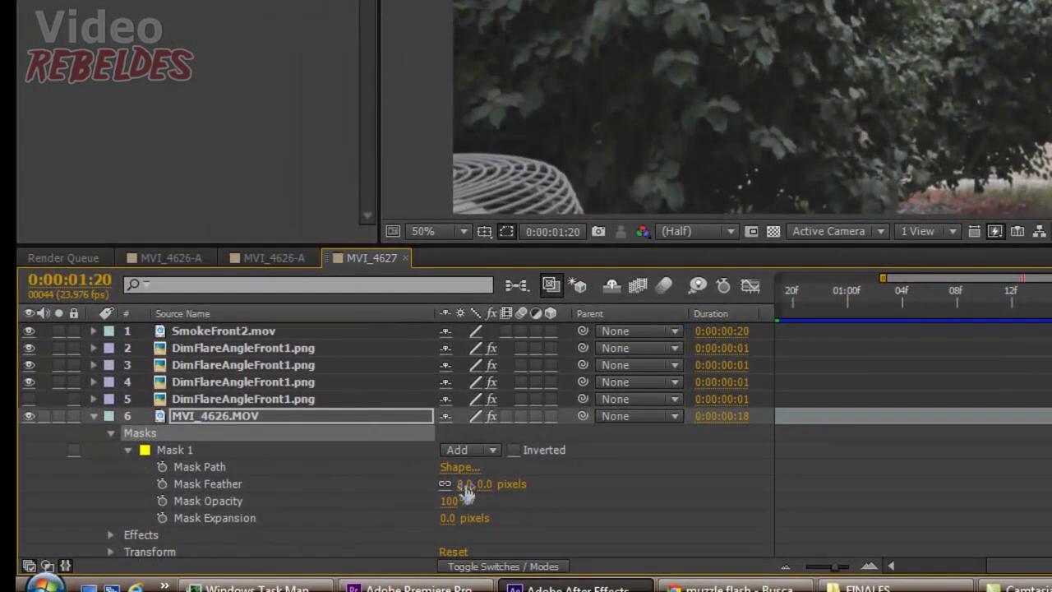
mouse_move(467, 490)
mouse_down()
mouse_move(403, 510)
mouse_move(467, 508)
mouse_up()
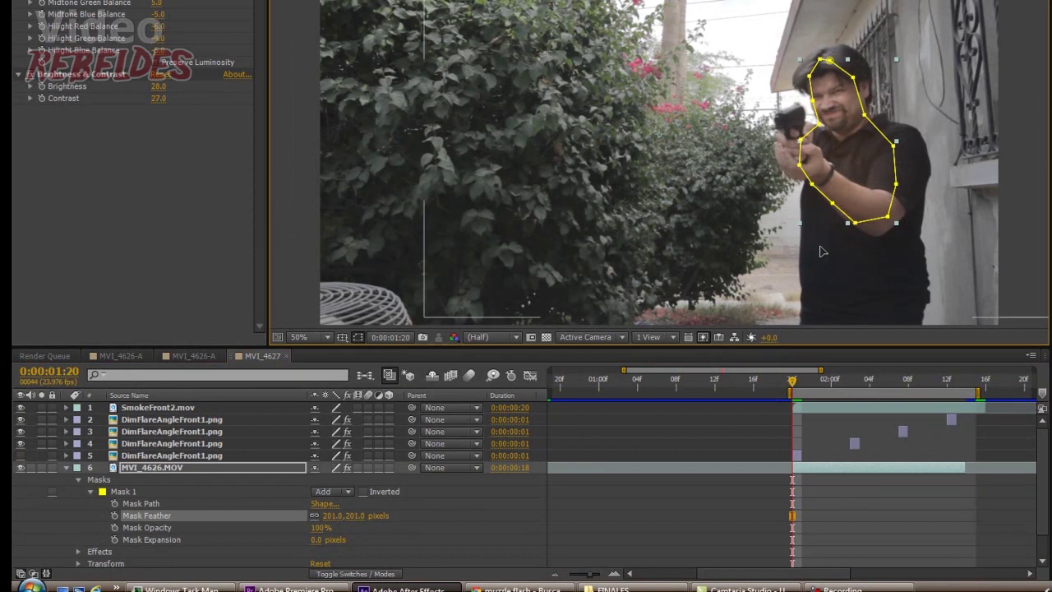
click(821, 248)
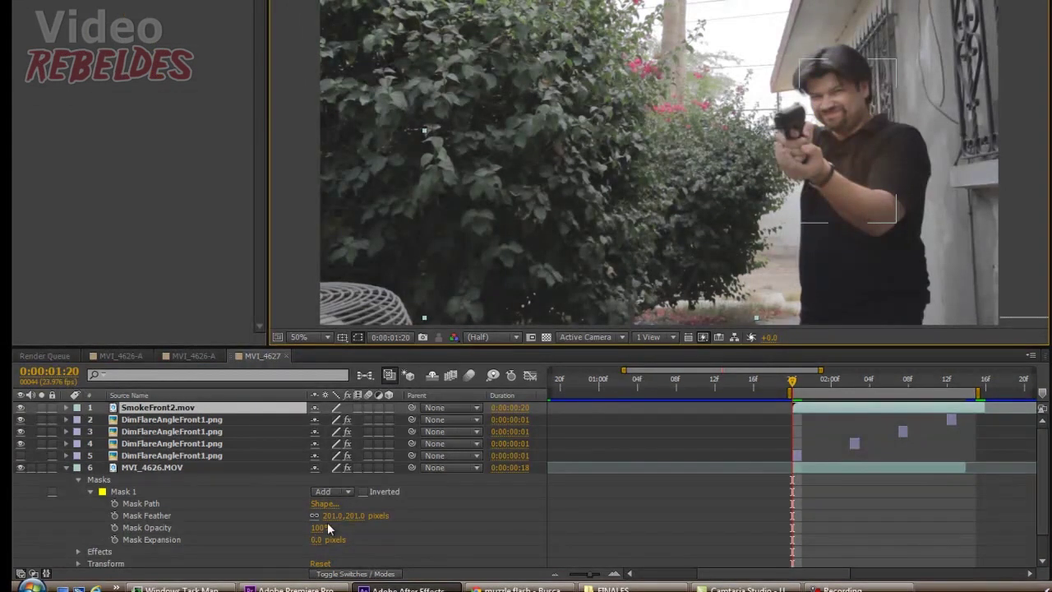
drag(329, 515, 358, 514)
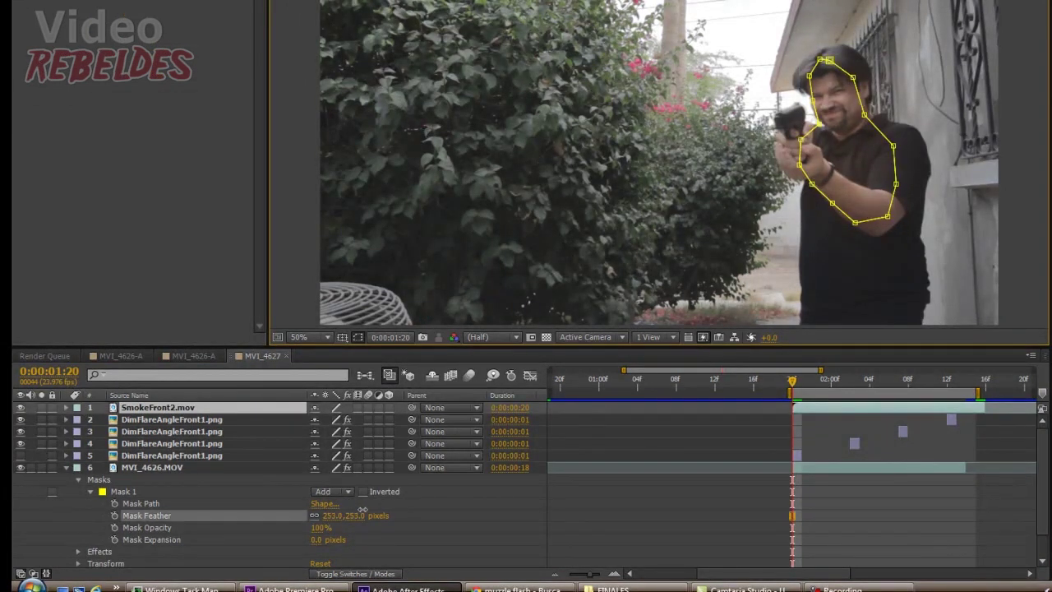
drag(340, 511, 333, 513)
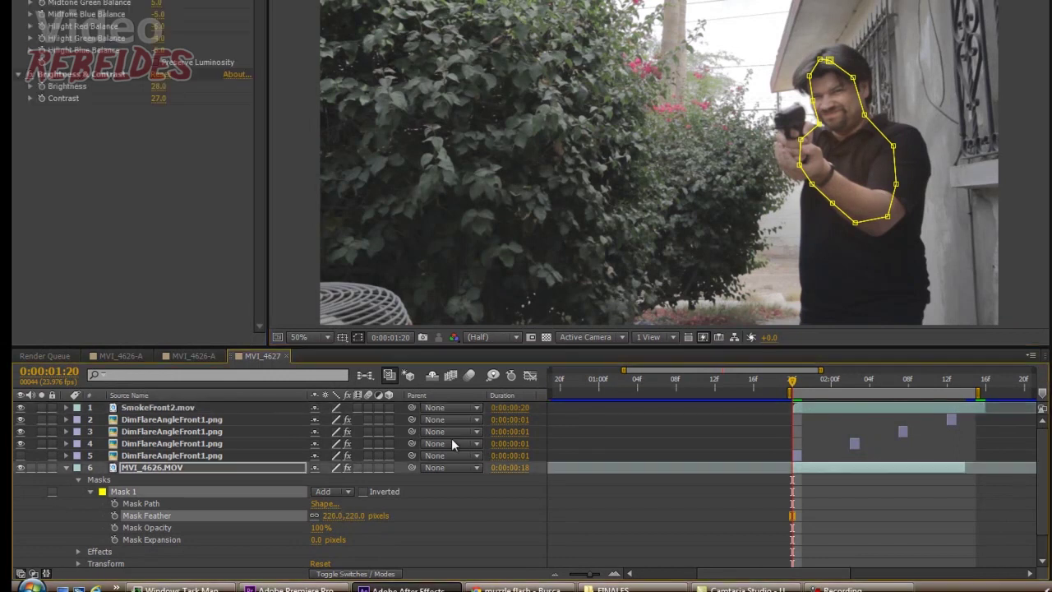
- Set Mask 1 expansion to 100 pixels and opacity to 70%, checking the result at frame 1:20
click(327, 541)
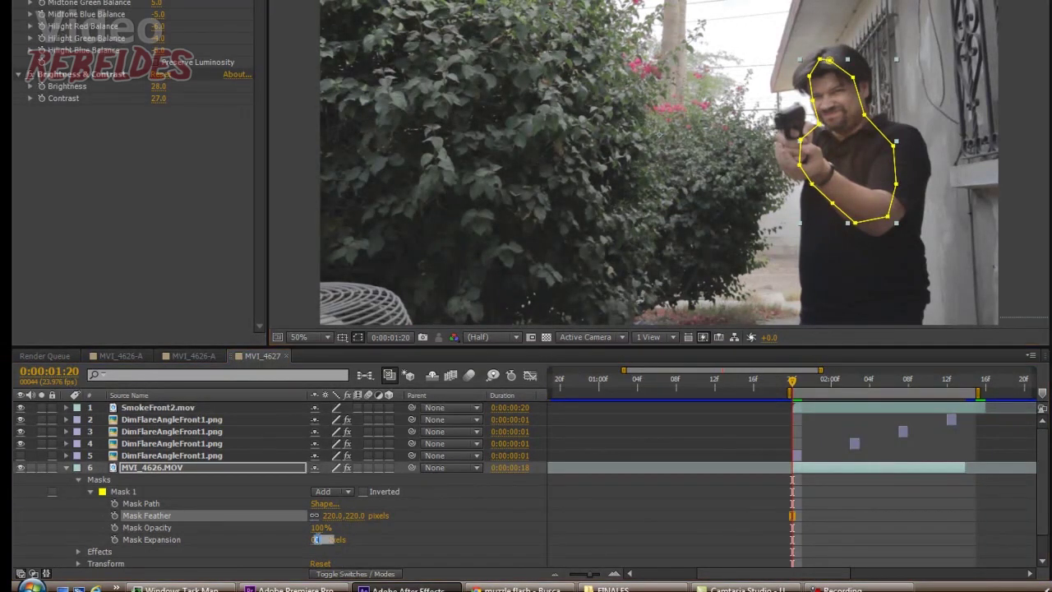
text(70)
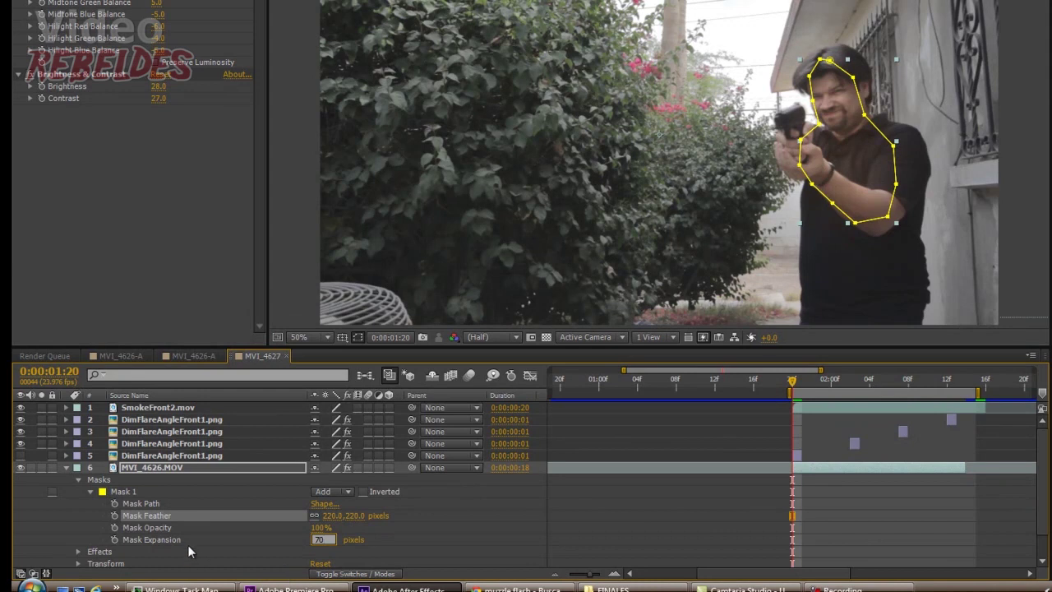
text(100)
click(320, 528)
text(70)
key(Return)
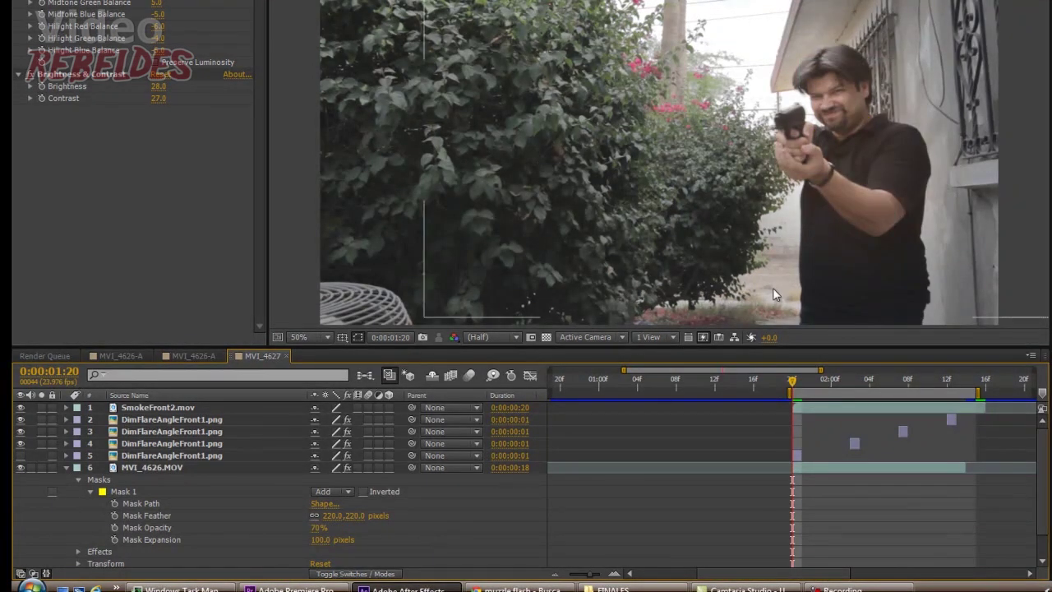
click(798, 385)
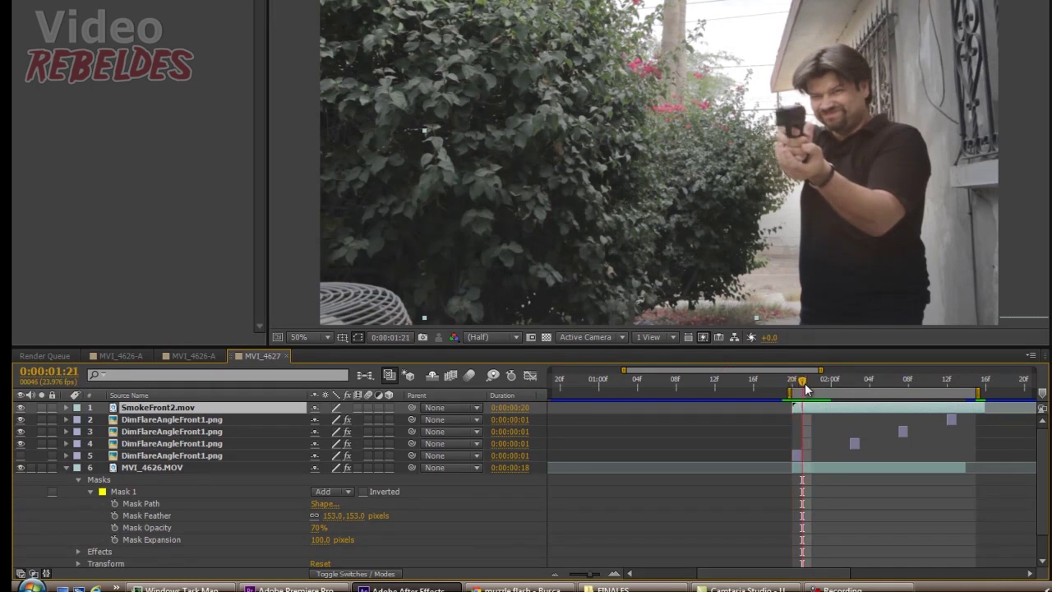
drag(805, 389, 793, 386)
click(150, 467)
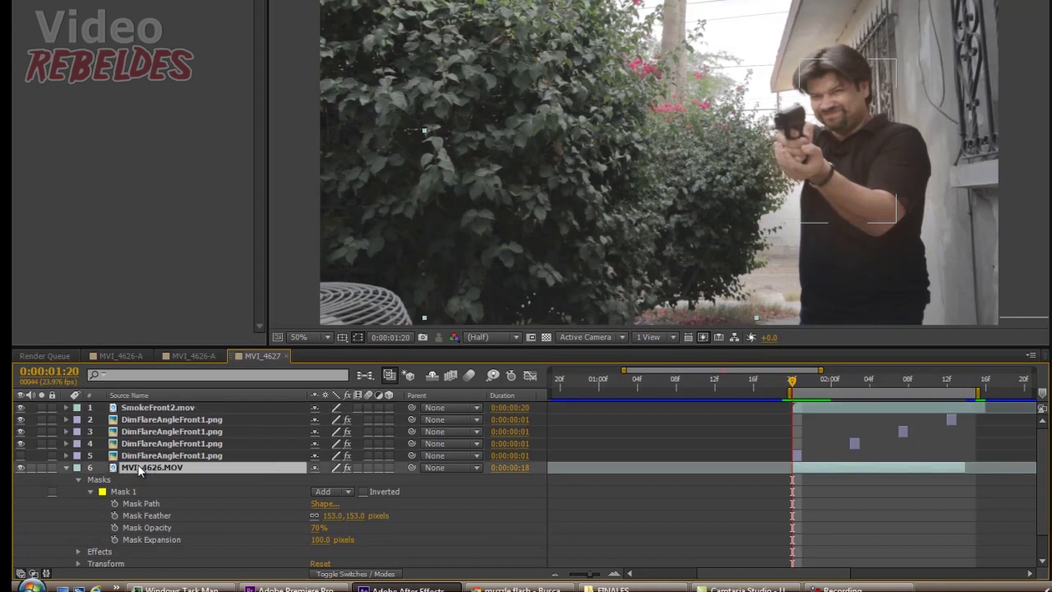
click(79, 480)
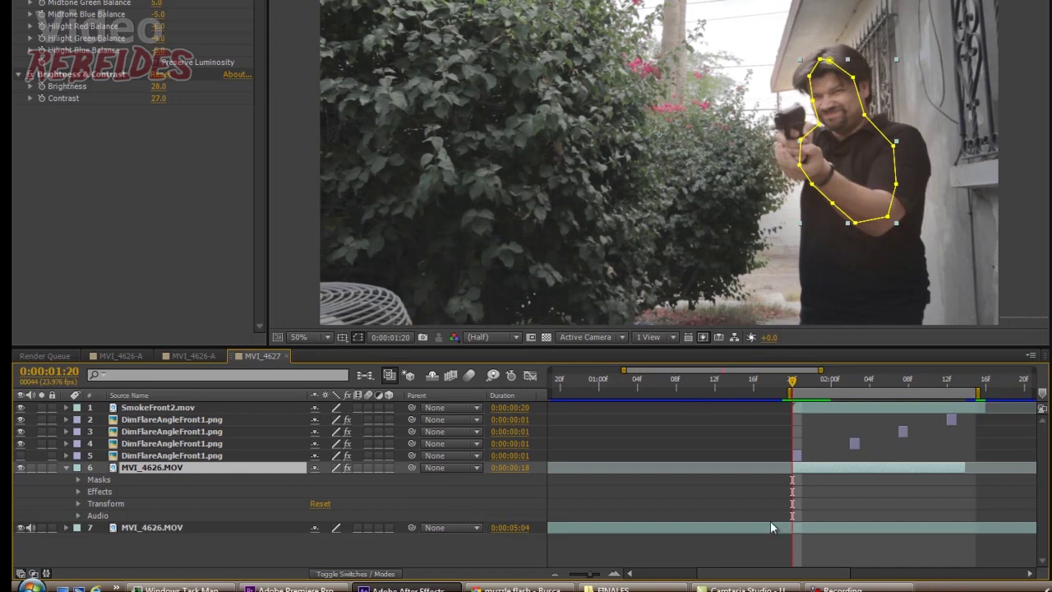
- Start keyframing layer 6's Opacity, setting it to 0% on the first shot frame
click(77, 504)
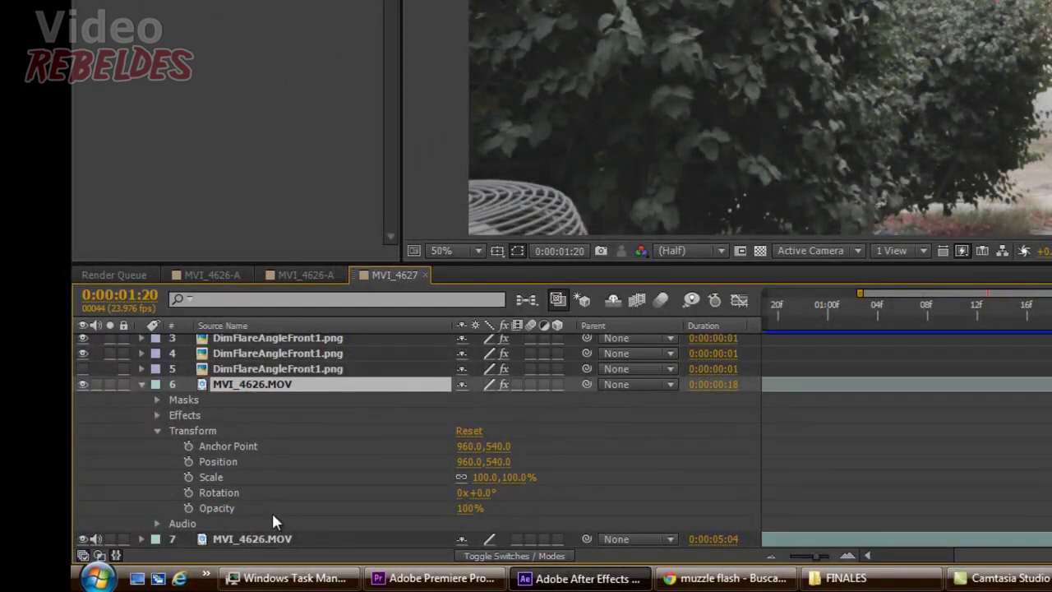
click(188, 508)
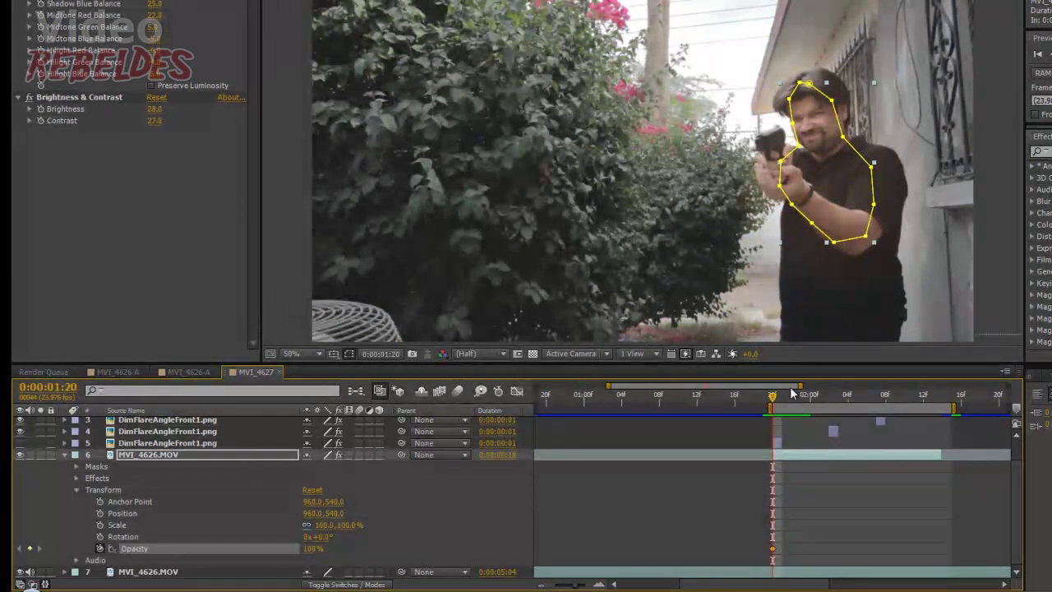
drag(778, 403, 785, 403)
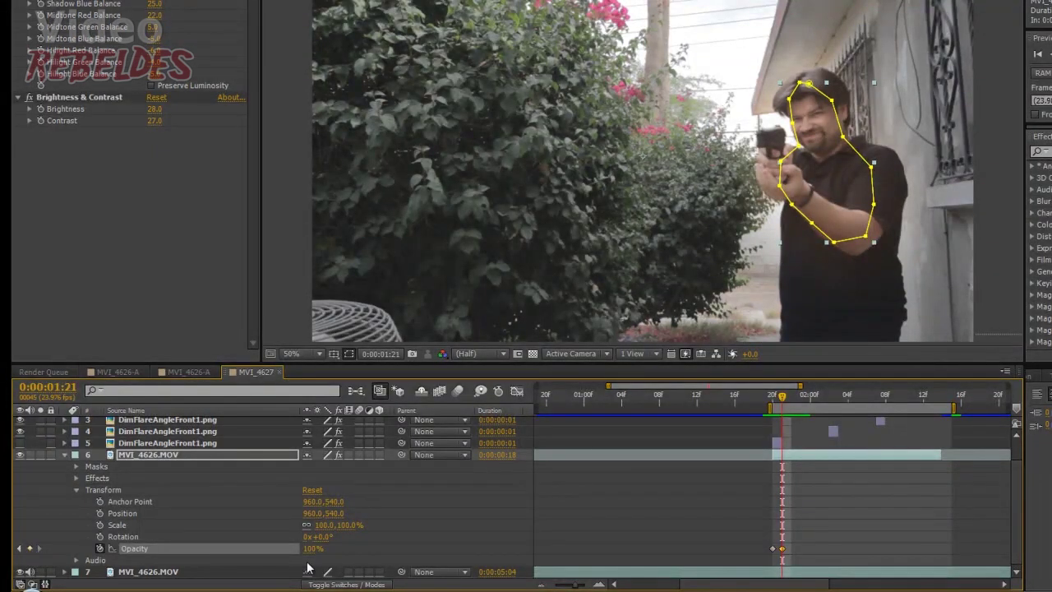
drag(313, 548, 12, 542)
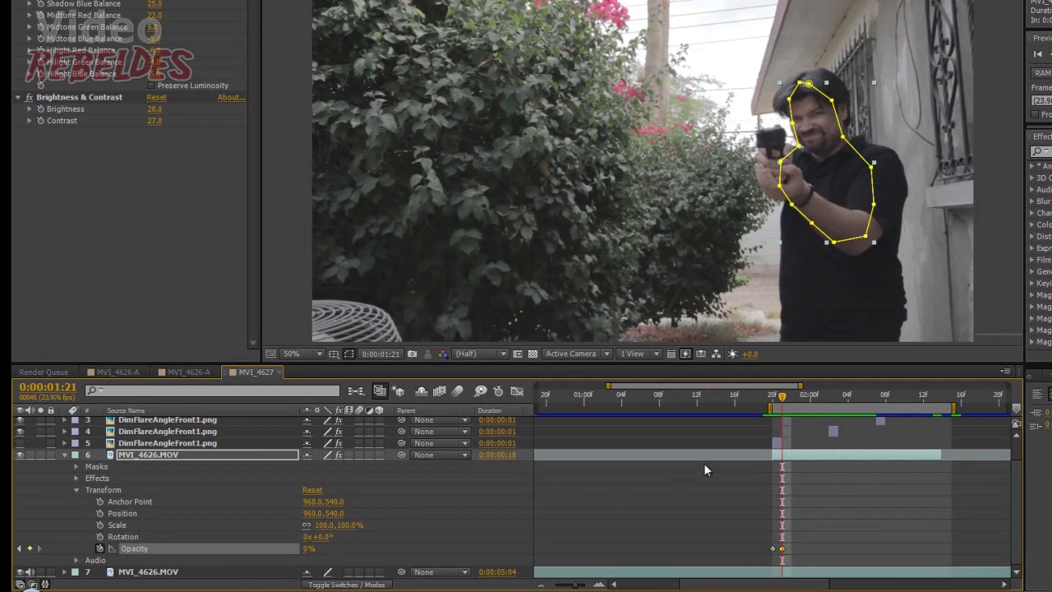
- Key Opacity 100% on the next muzzle-flash frame and 0% one frame after
drag(782, 409, 805, 402)
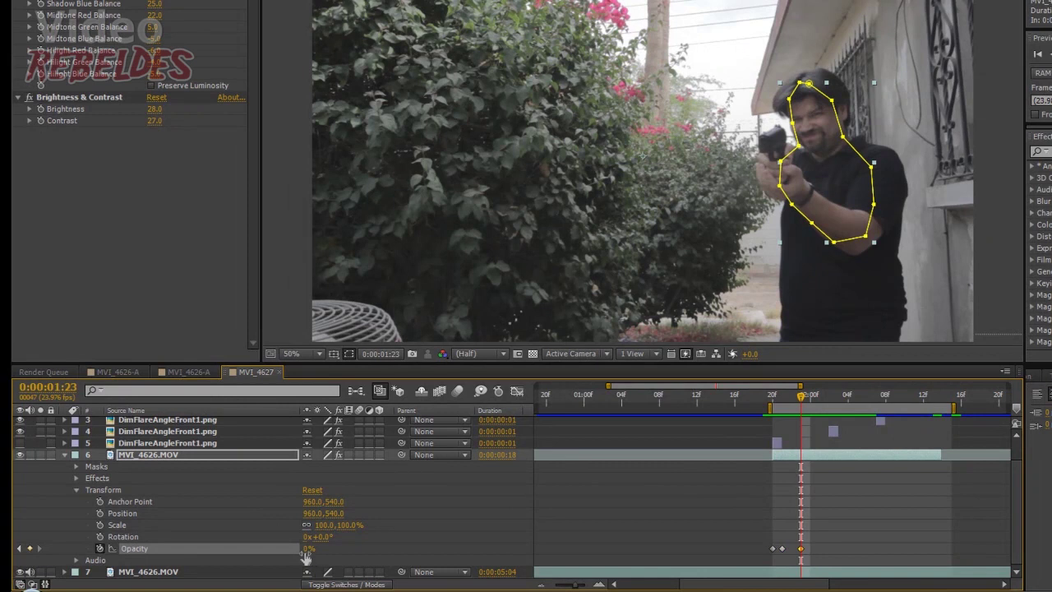
drag(809, 401, 831, 403)
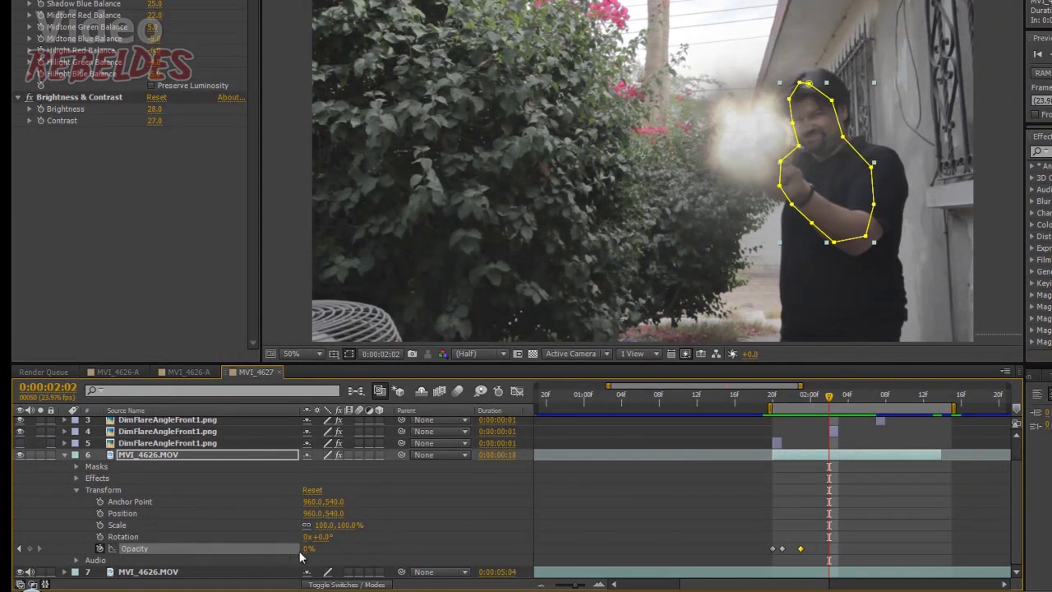
drag(303, 552, 666, 534)
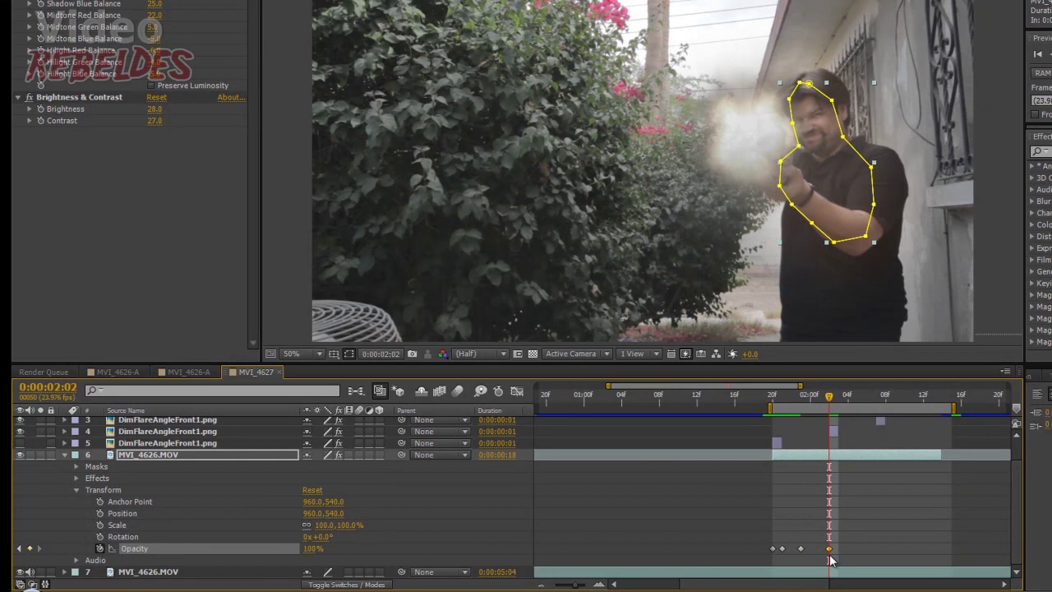
drag(831, 402, 842, 403)
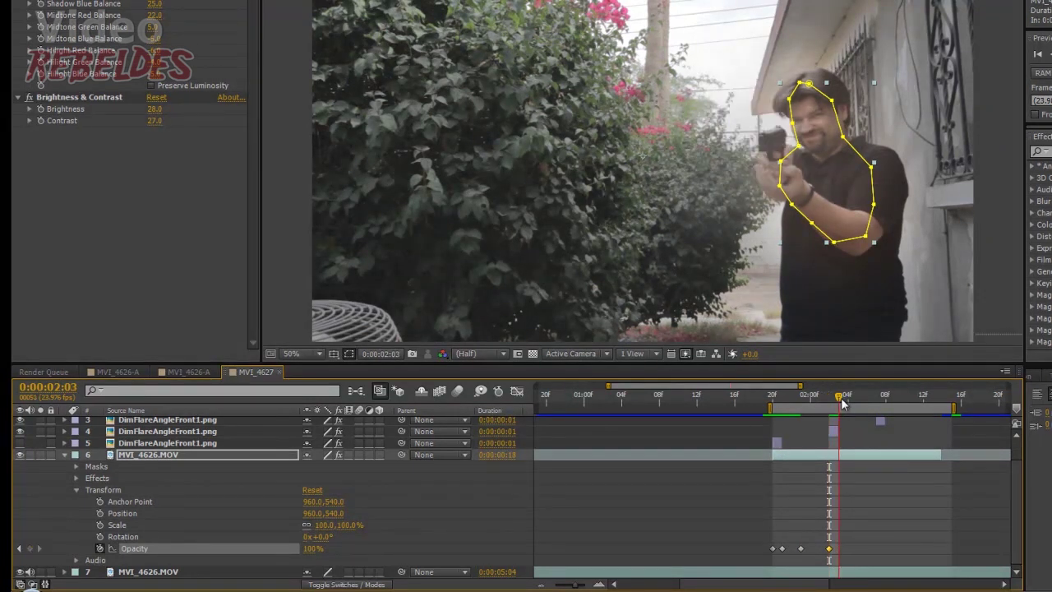
drag(308, 548, 23, 580)
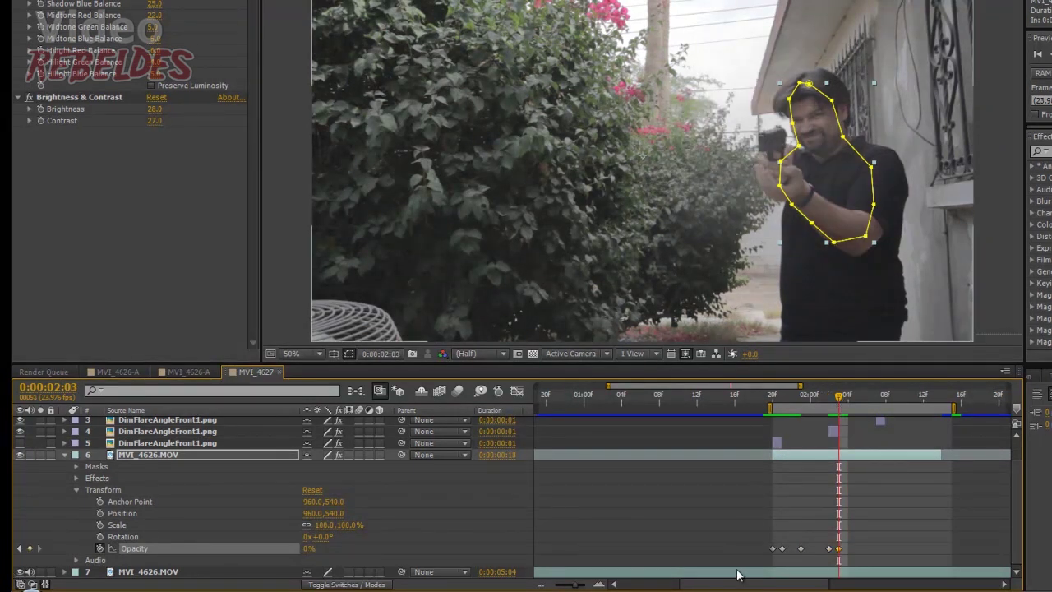
- Key 100% Opacity on the 02:07 flash and 0% on the following frame
drag(842, 402, 858, 403)
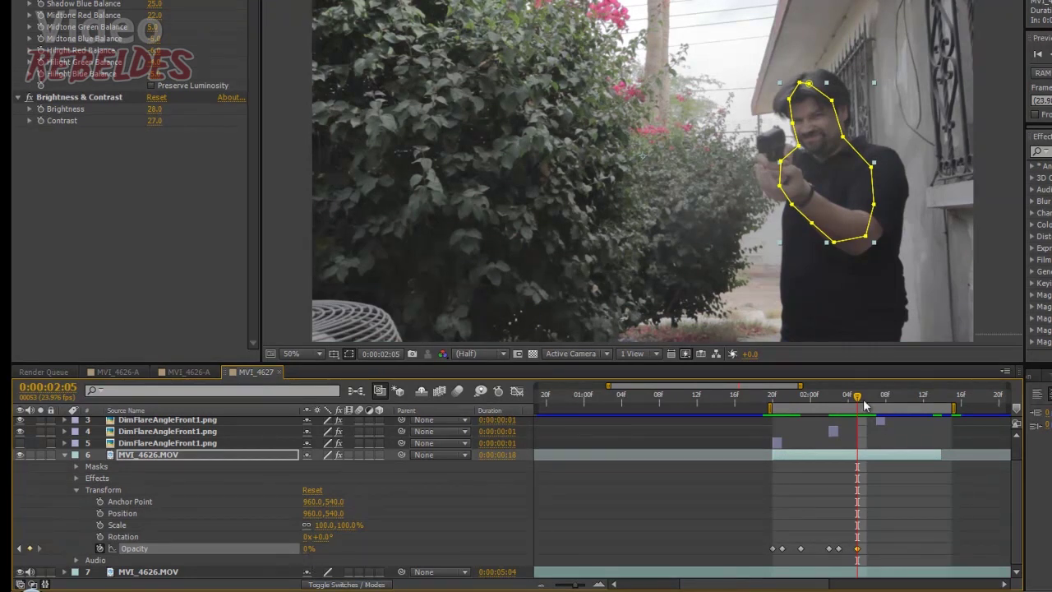
drag(858, 403, 877, 402)
click(310, 548)
text(100)
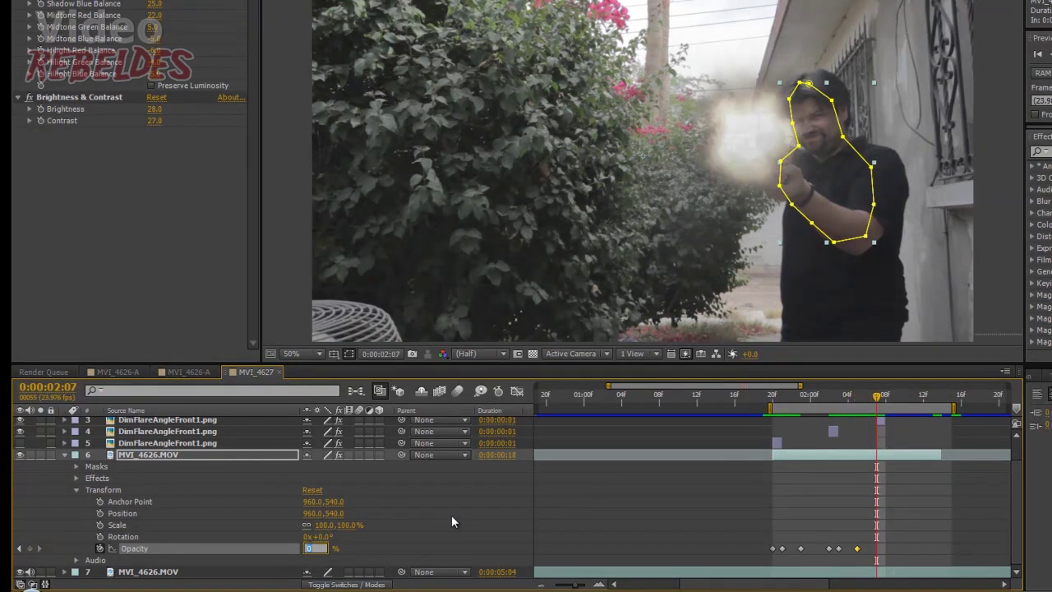
click(887, 443)
key(Page_Down)
click(857, 549)
- Paste a copied 0% Opacity keyframe at 02:11 and advance to 02:12
key(ctrl+c)
key(ctrl+v)
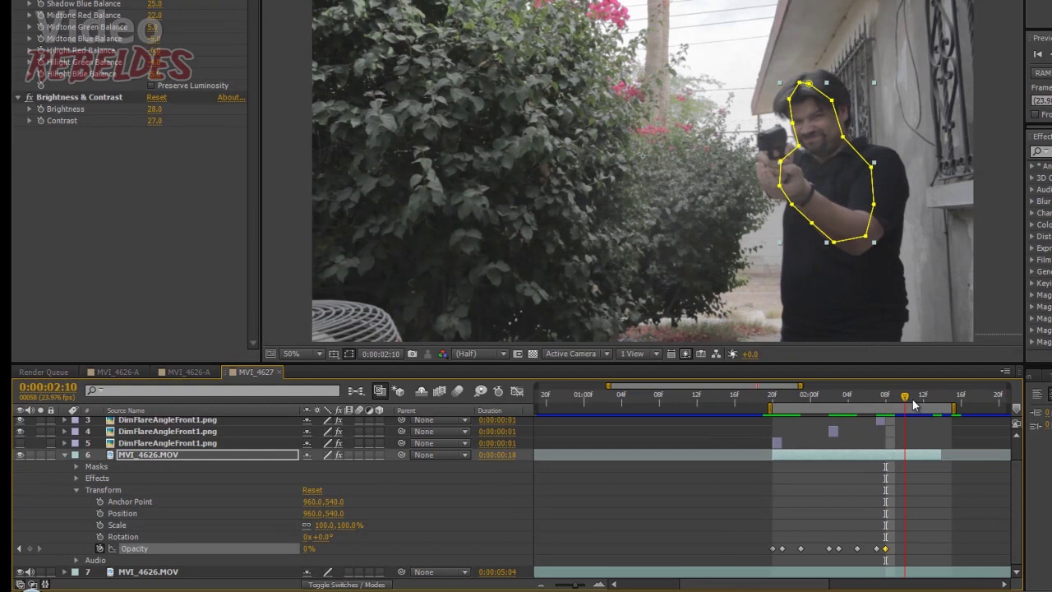
key(Page_Down)
key(Page_Down)
key(Page_Down)
key(ctrl+v)
key(Page_Down)
scroll(1016, 487, up, 1)
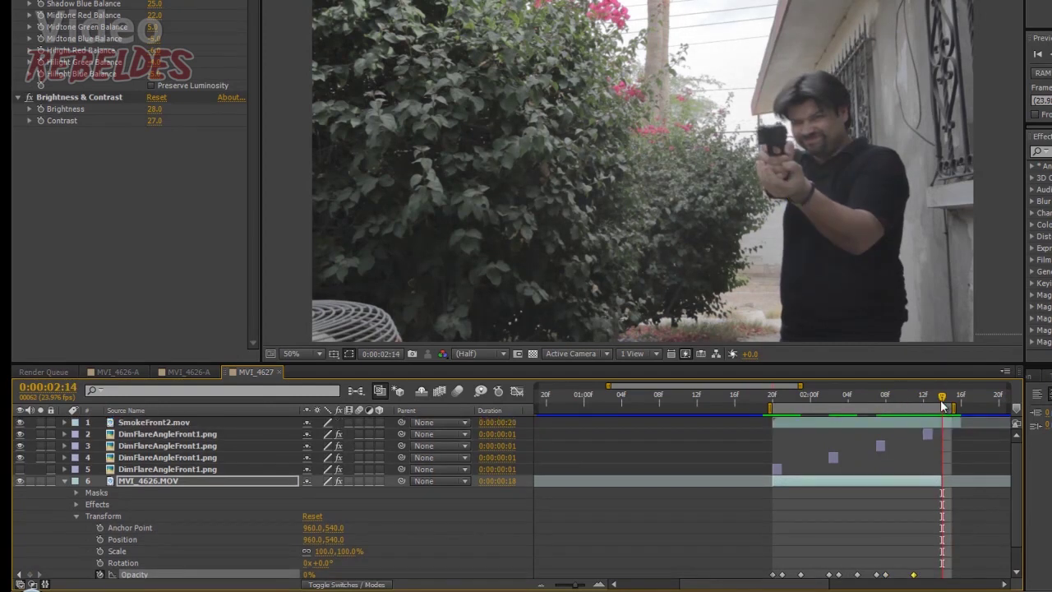
- Key 100% Opacity on the last flash, then set the final keyframe to 0%
click(310, 575)
text(100)
key(Page_Down)
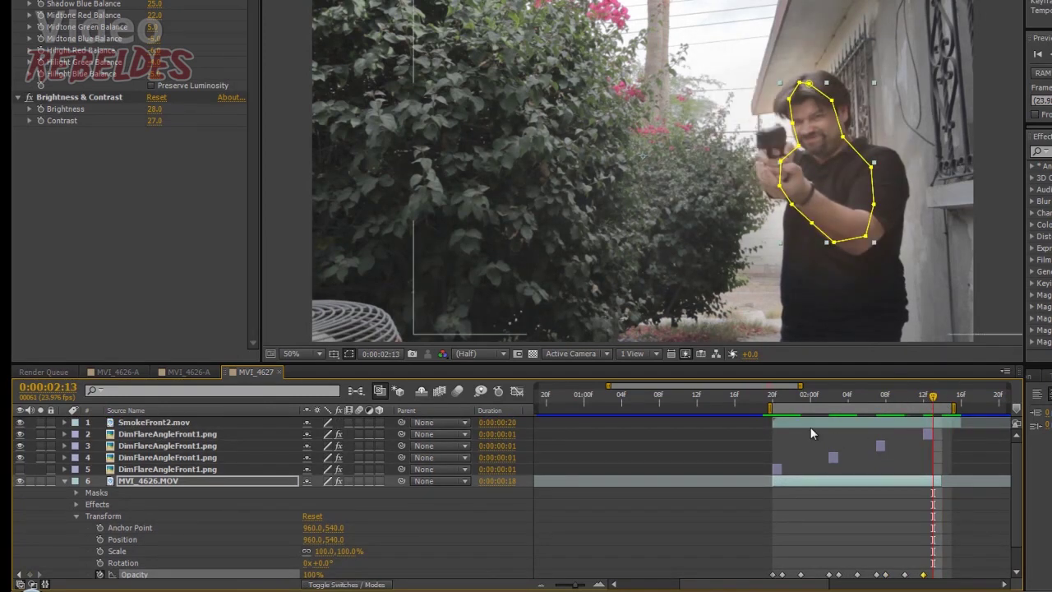
click(310, 575)
text(51)
click(310, 575)
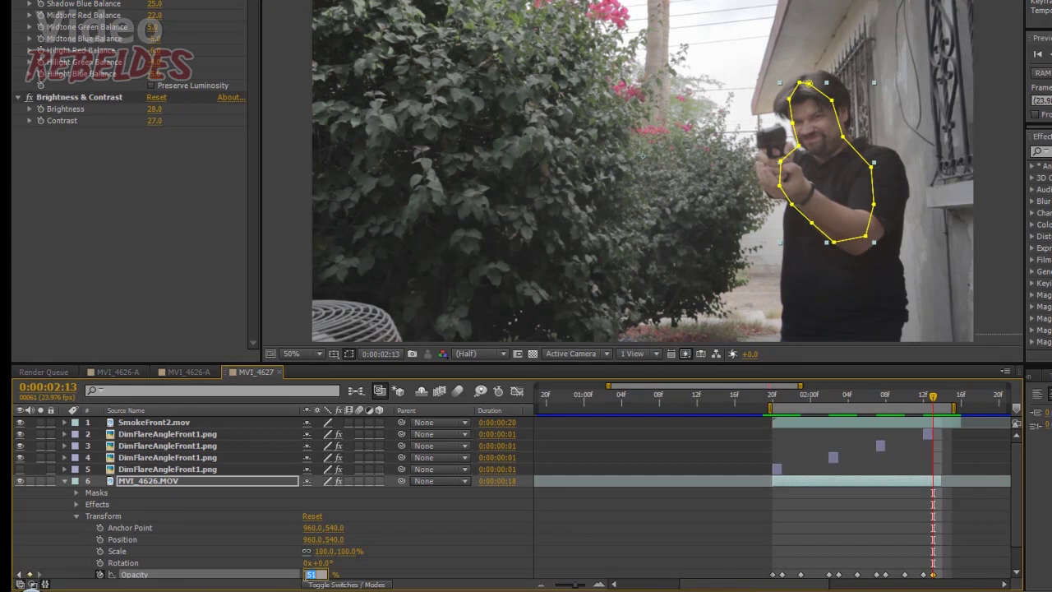
click(890, 518)
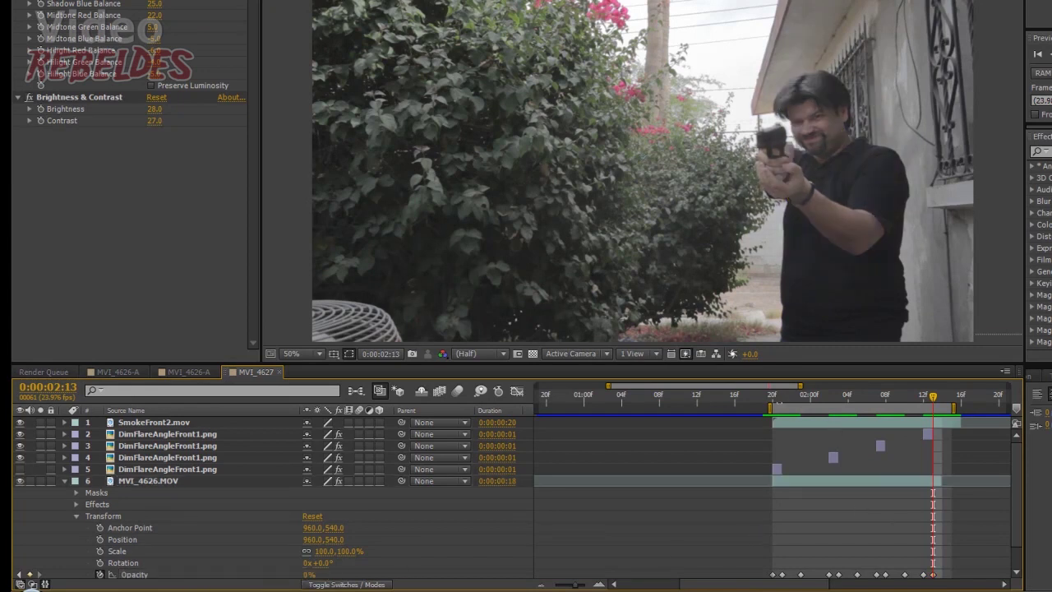
- Preview the flicker from the first shot and shift the mistimed first keyframe later
click(774, 394)
key(space)
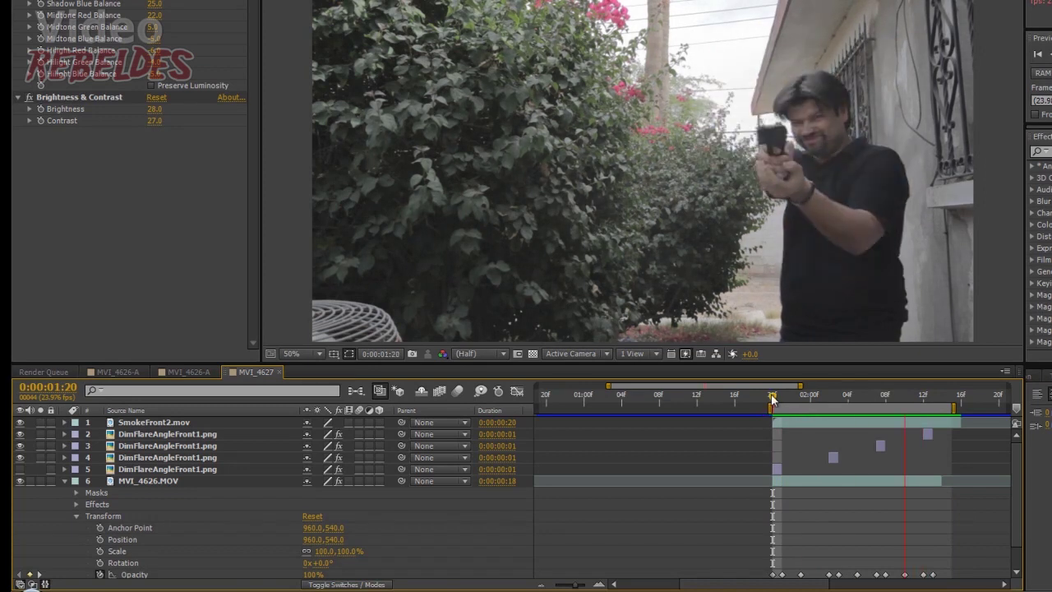
click(782, 393)
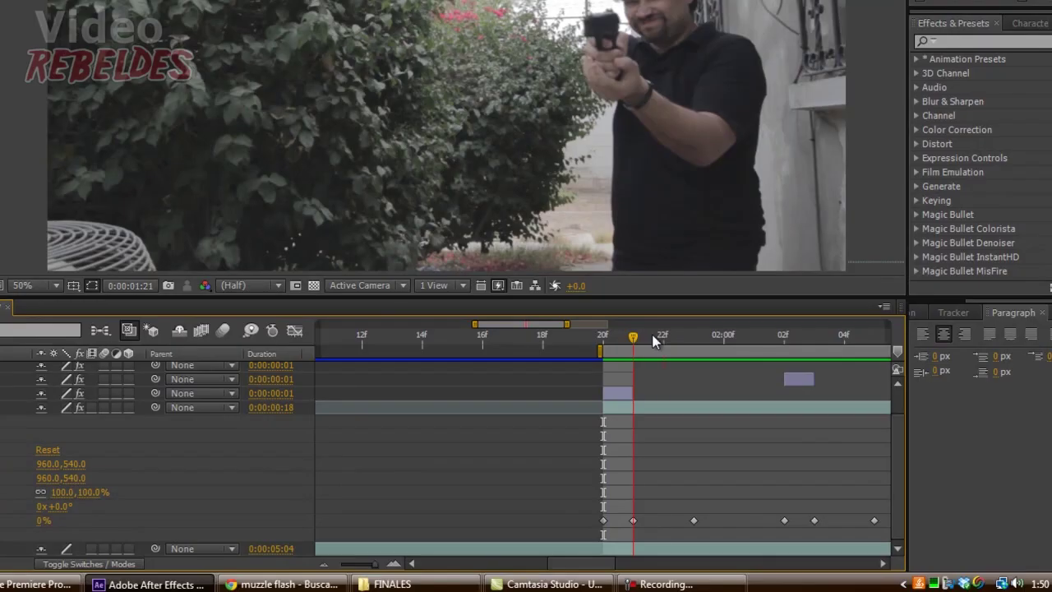
click(693, 520)
drag(699, 522, 756, 522)
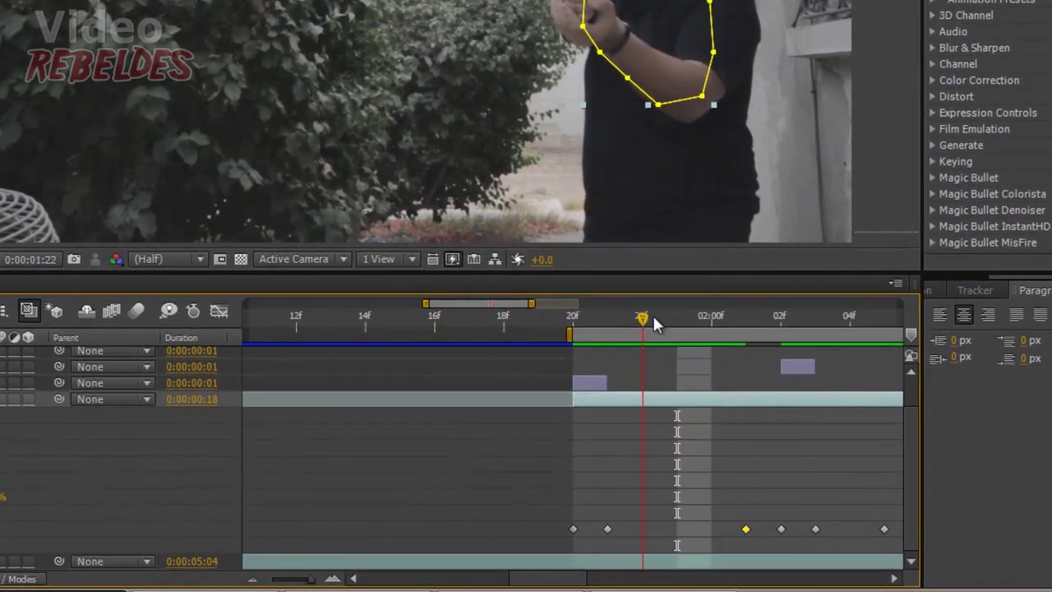
- Realign the middle Opacity keyframes with the flashes between 02:02 and 02:11
click(664, 319)
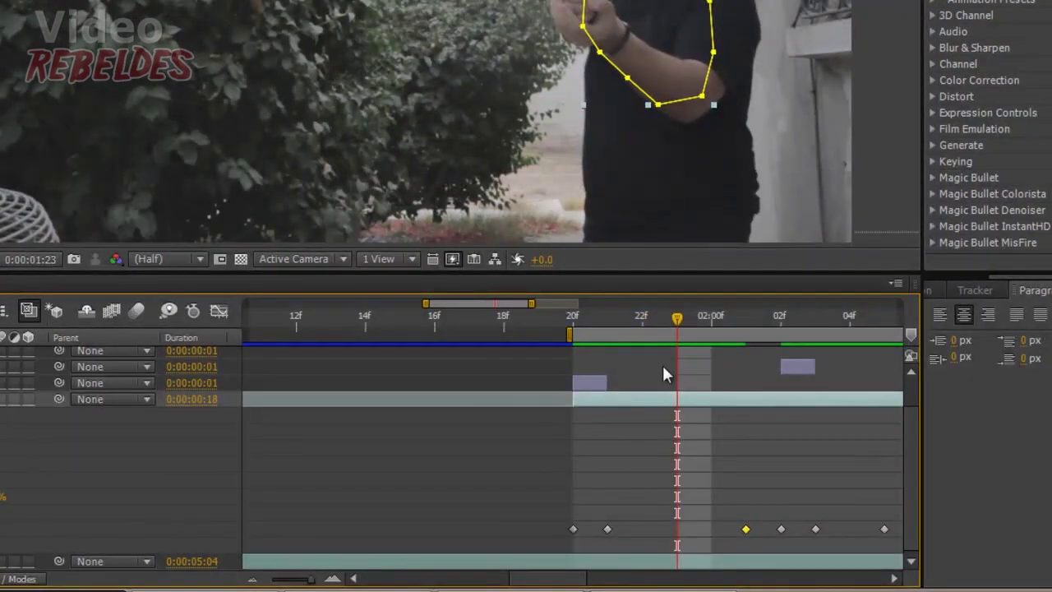
drag(673, 321, 781, 323)
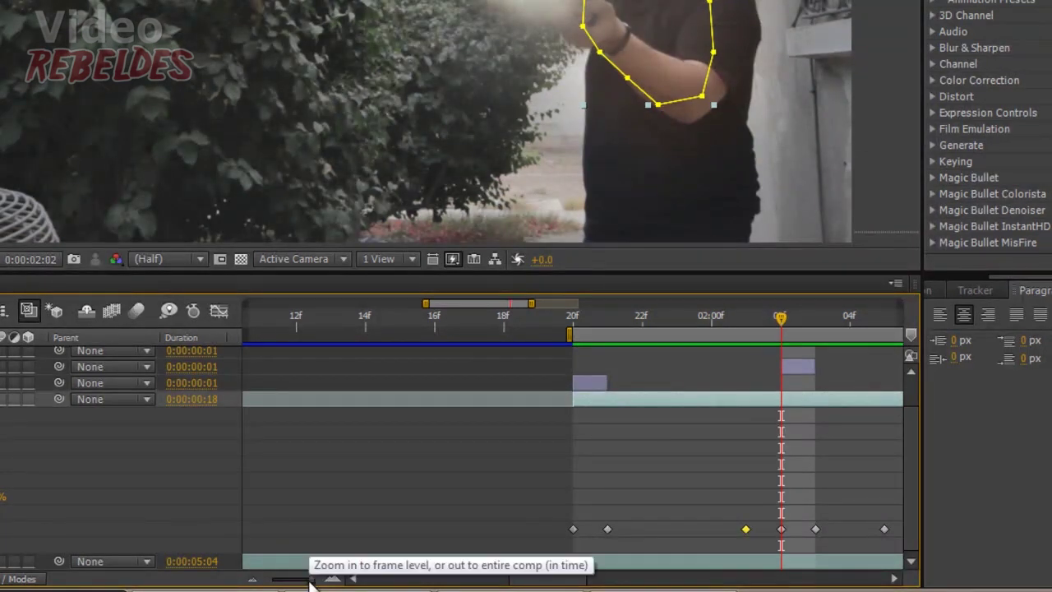
drag(302, 583, 297, 581)
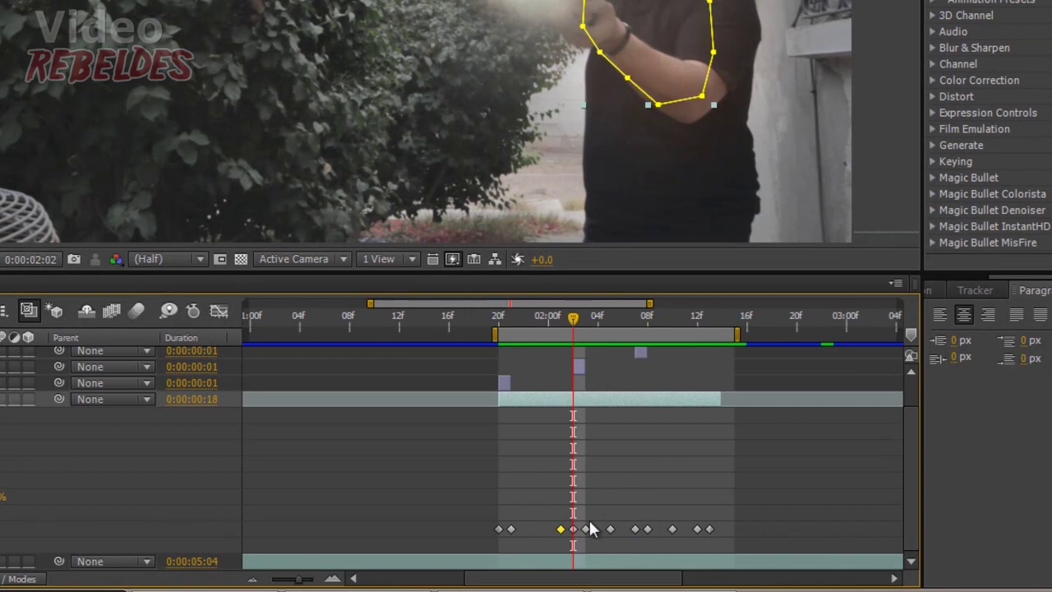
drag(575, 320, 587, 319)
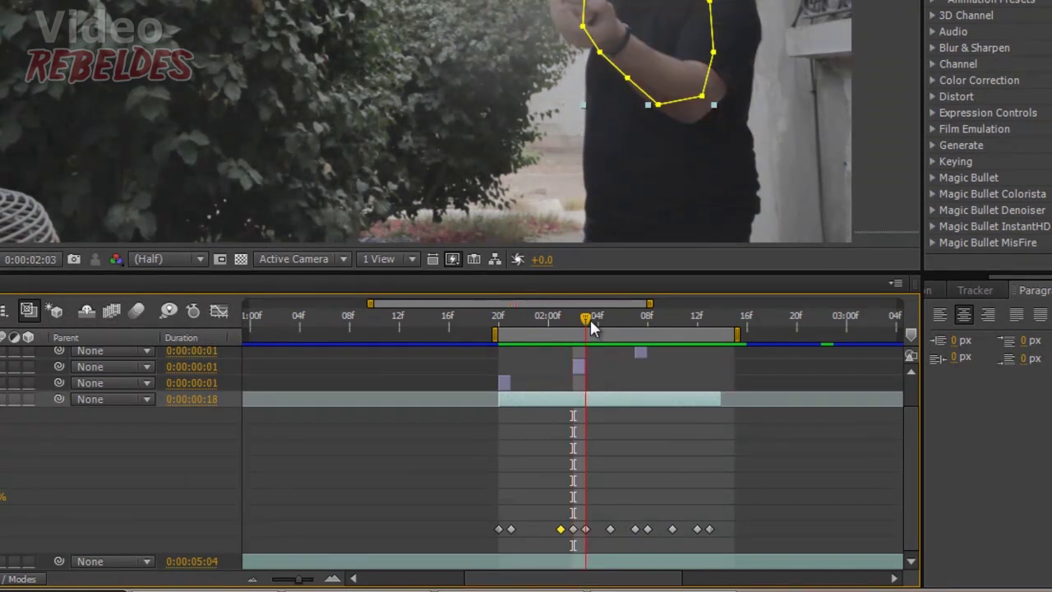
drag(586, 530, 598, 529)
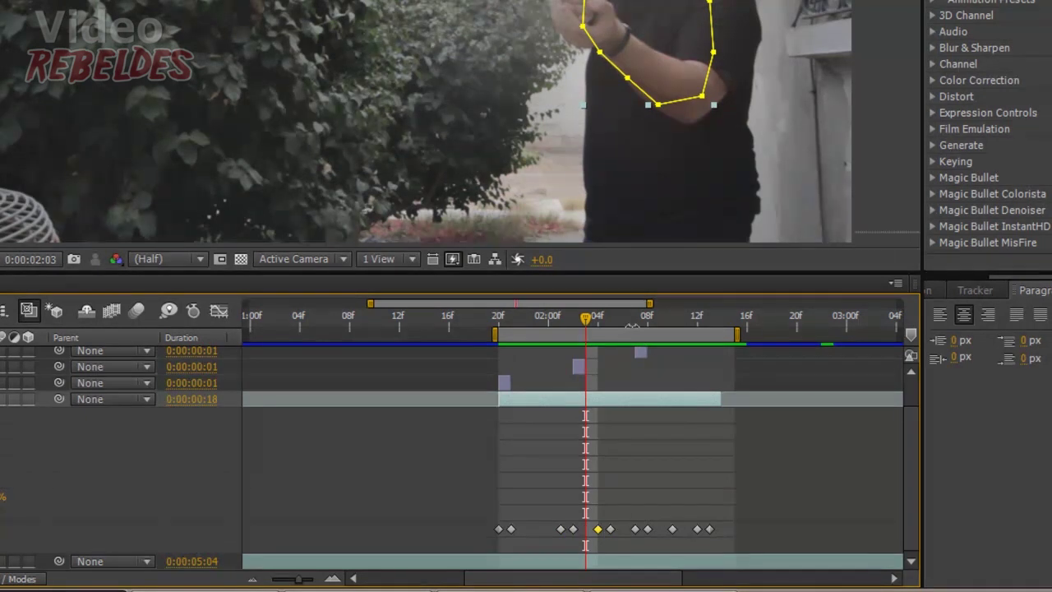
scroll(850, 477, up, 2)
drag(613, 564, 649, 564)
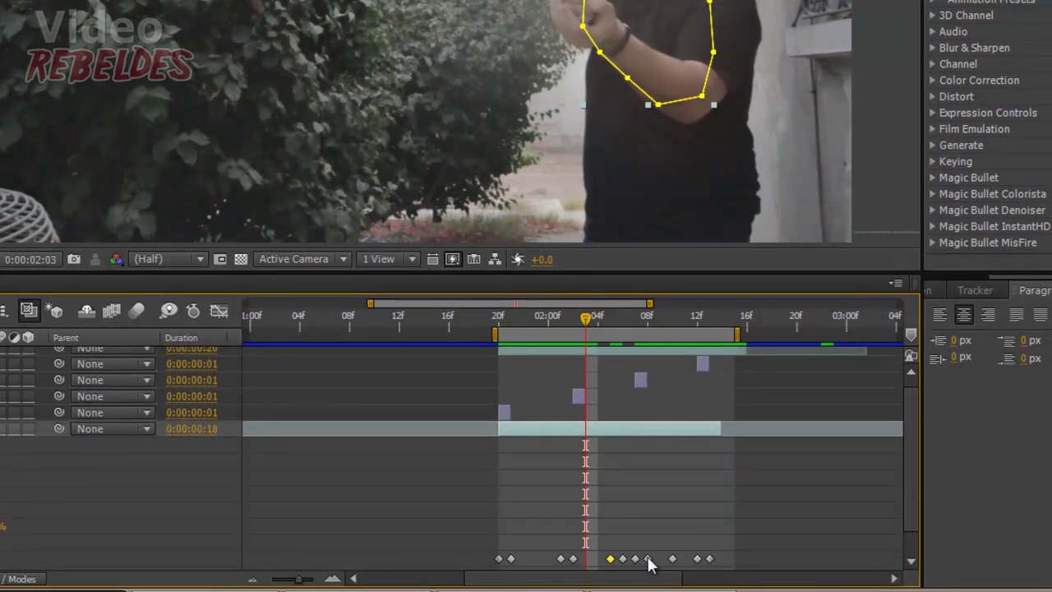
drag(649, 564, 685, 564)
- Move the last keyframe onto the 02:14 flash, review playback, and return to 01:20
click(689, 321)
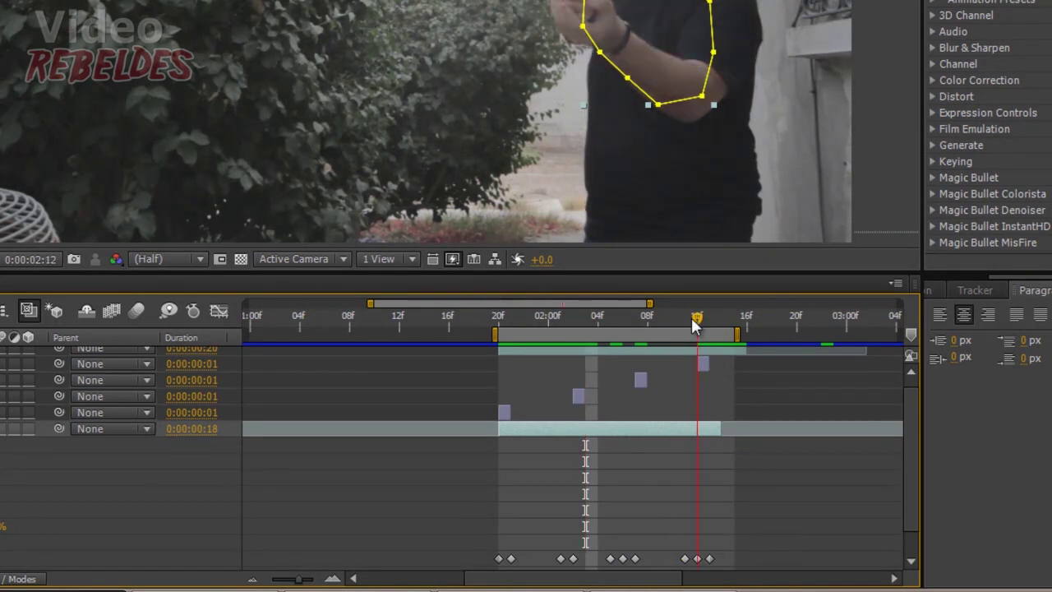
drag(691, 326, 722, 321)
drag(709, 559, 722, 559)
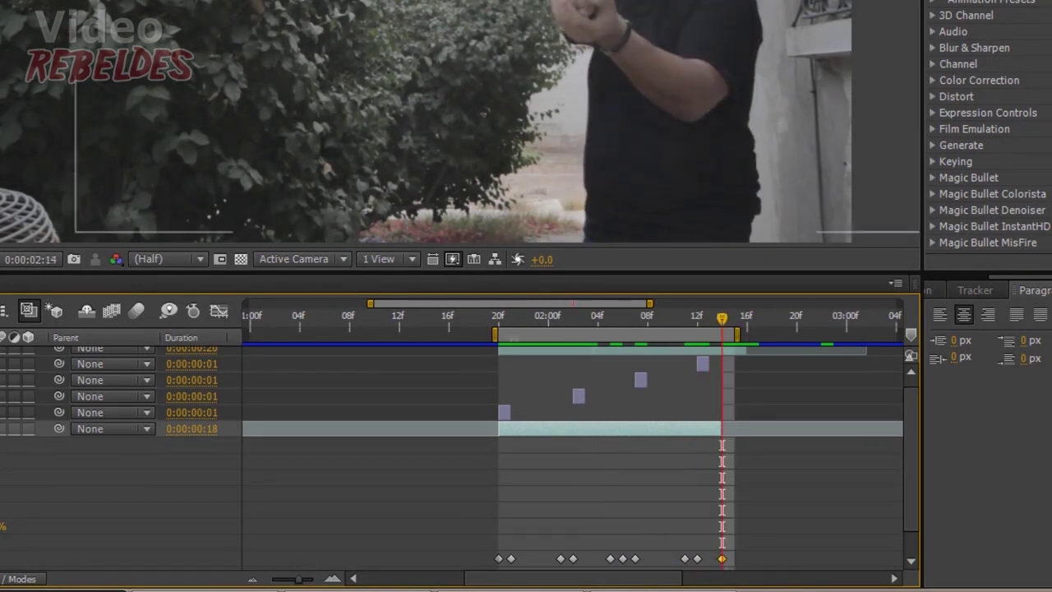
key(space)
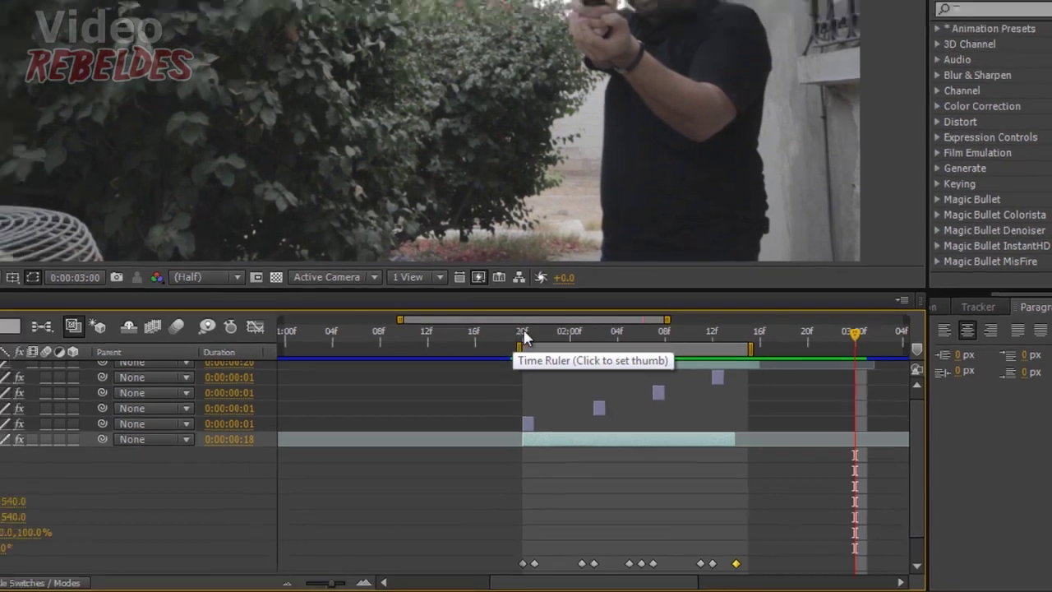
click(524, 337)
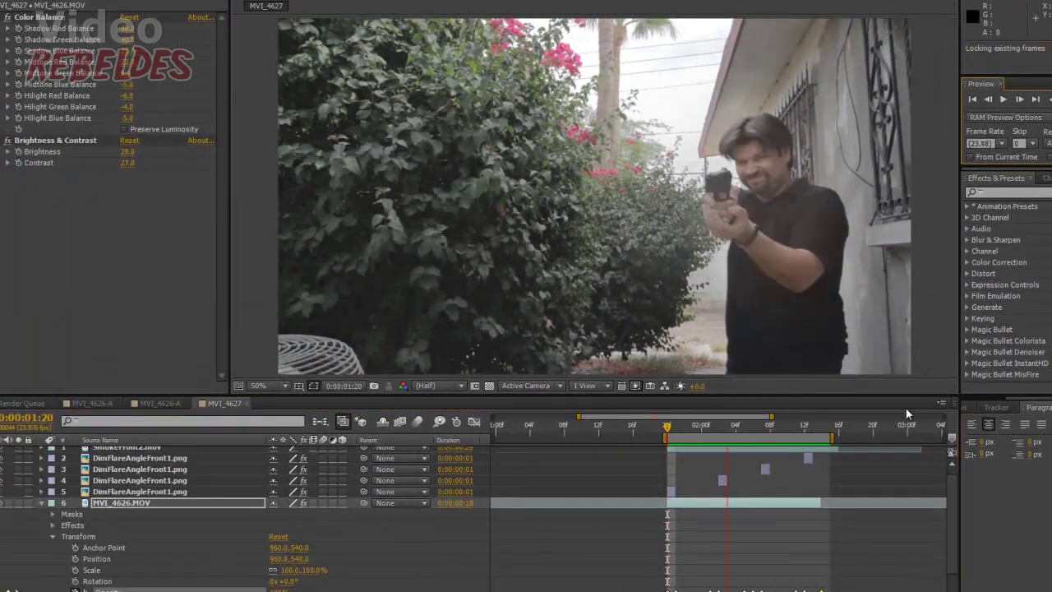
- Undo the stronger Brightness & Contrast boost on the MVI_4626.MOV layer
click(672, 427)
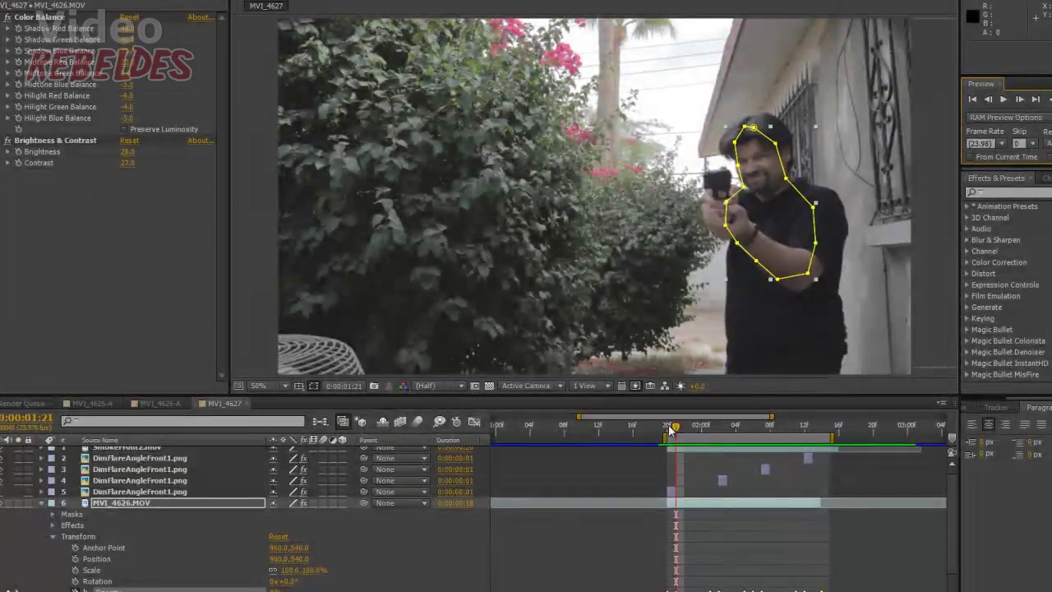
drag(673, 430, 668, 434)
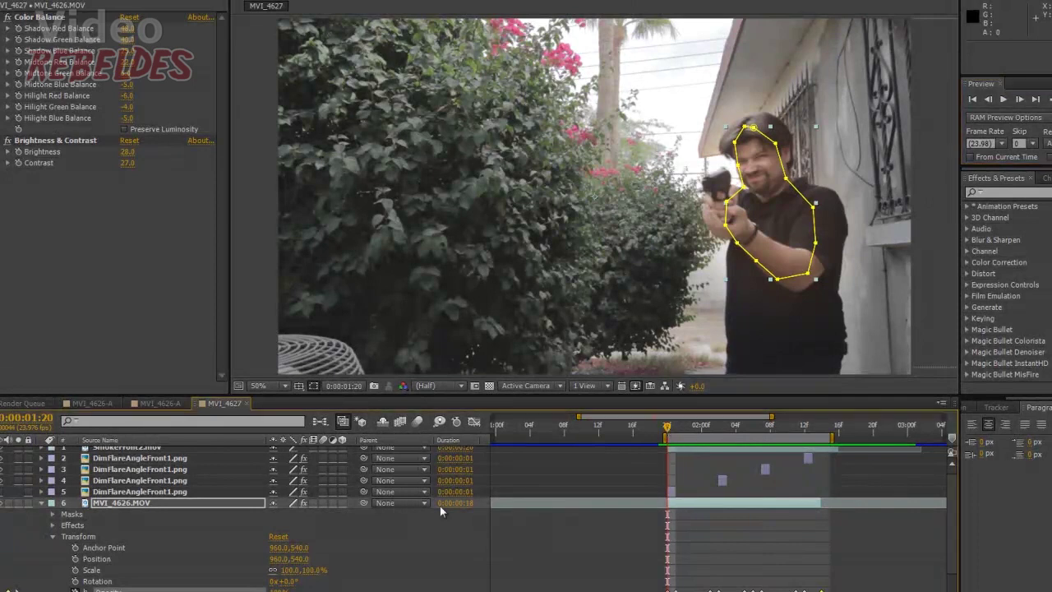
click(130, 504)
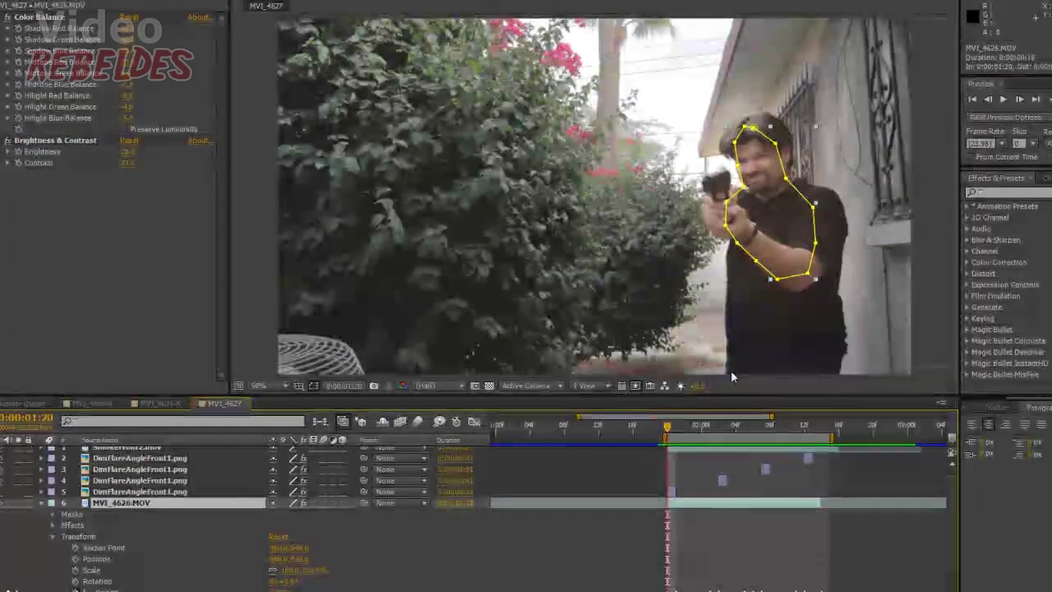
key(ctrl+z)
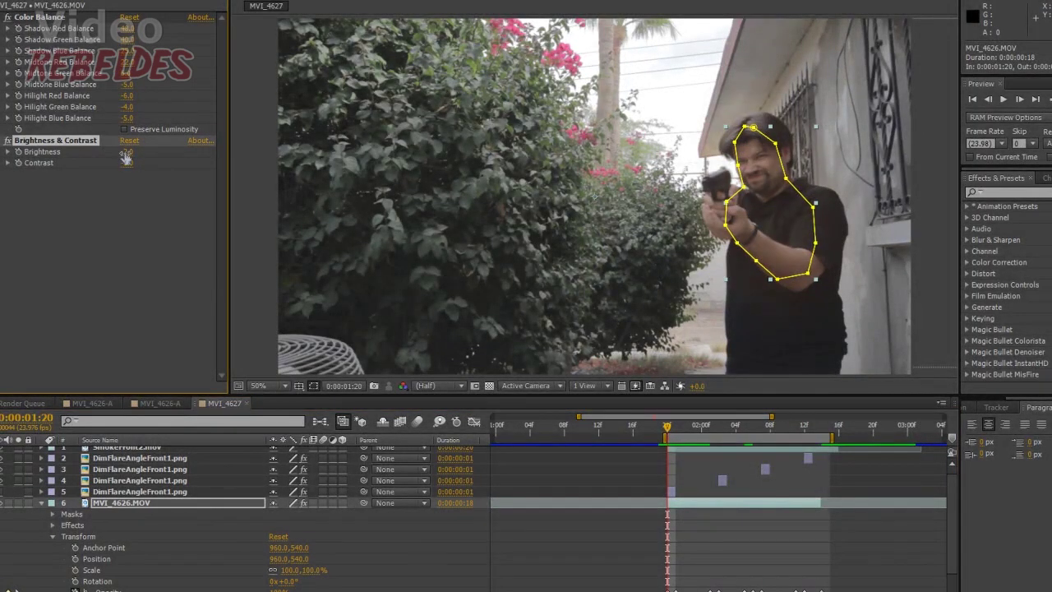
key(ctrl+z)
key(ctrl+z)
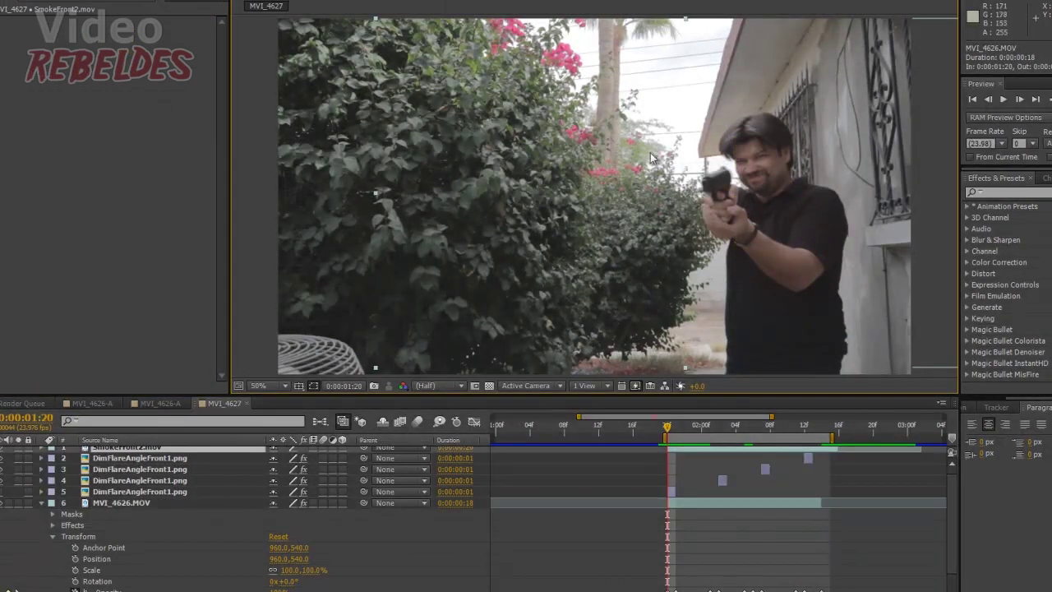
- Trim the duplicate layer to start at 0:00:01:19, RAM-preview the flash, then open MVI_4626-A
click(650, 434)
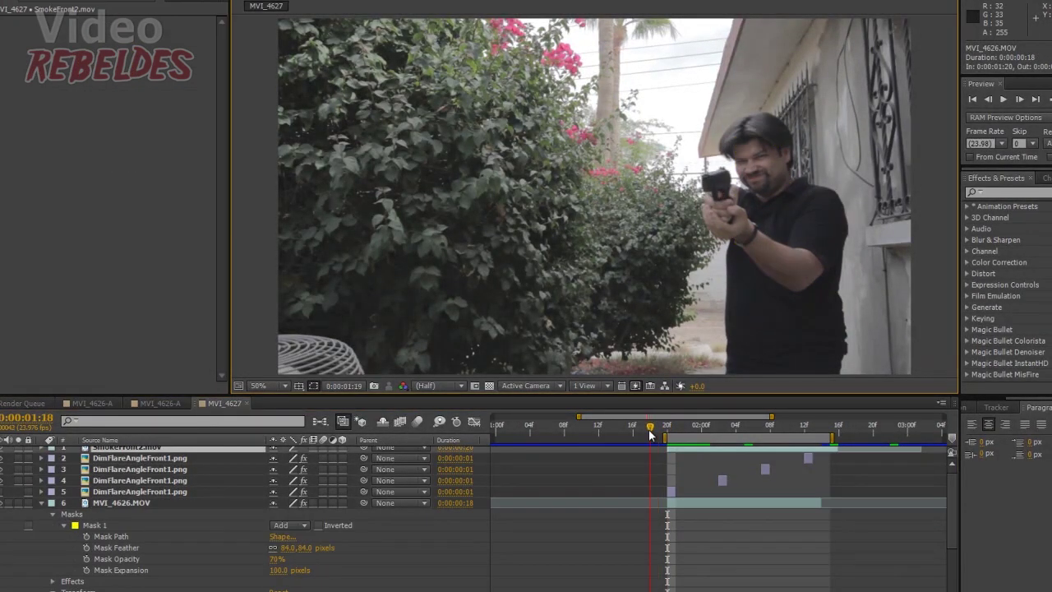
click(670, 435)
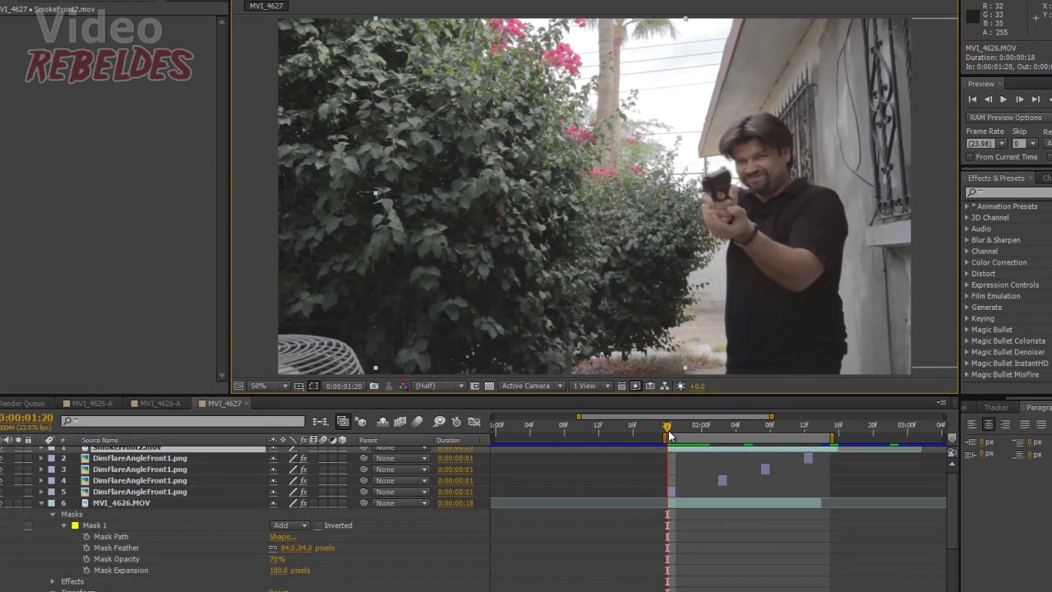
key(alt+[)
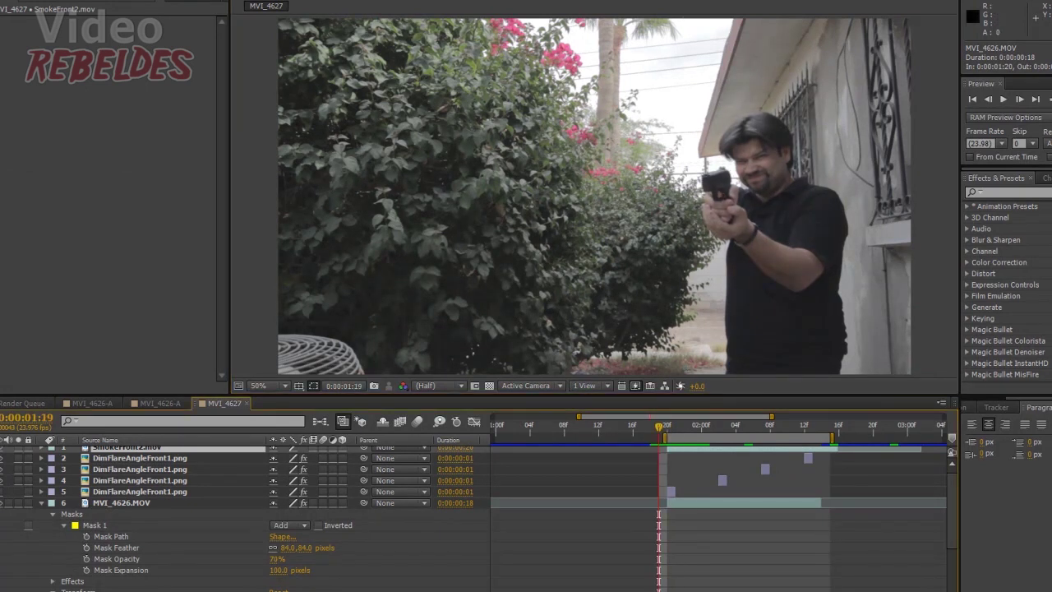
key(KP_0)
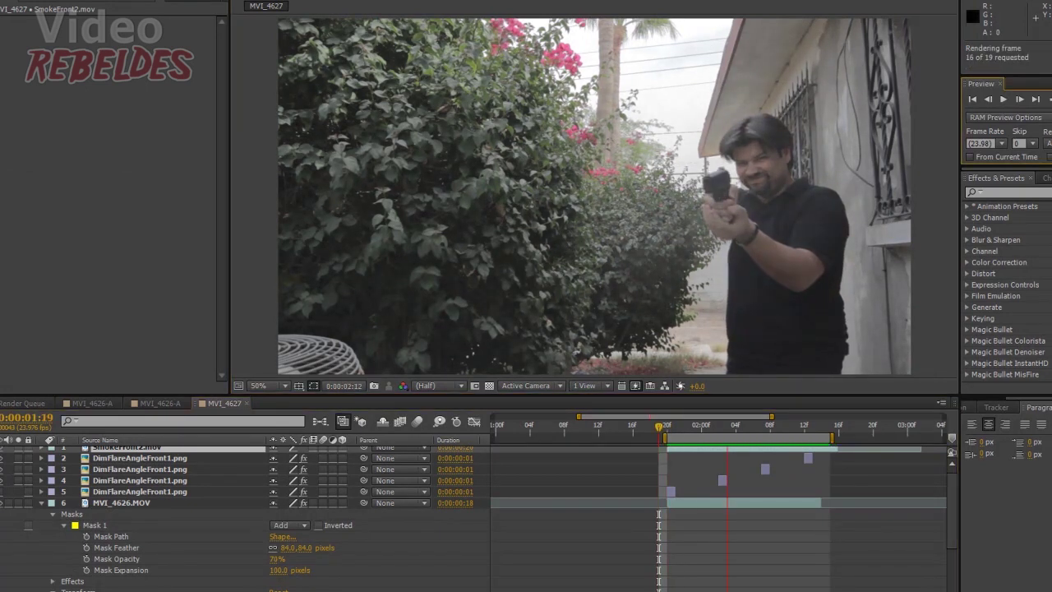
key(space)
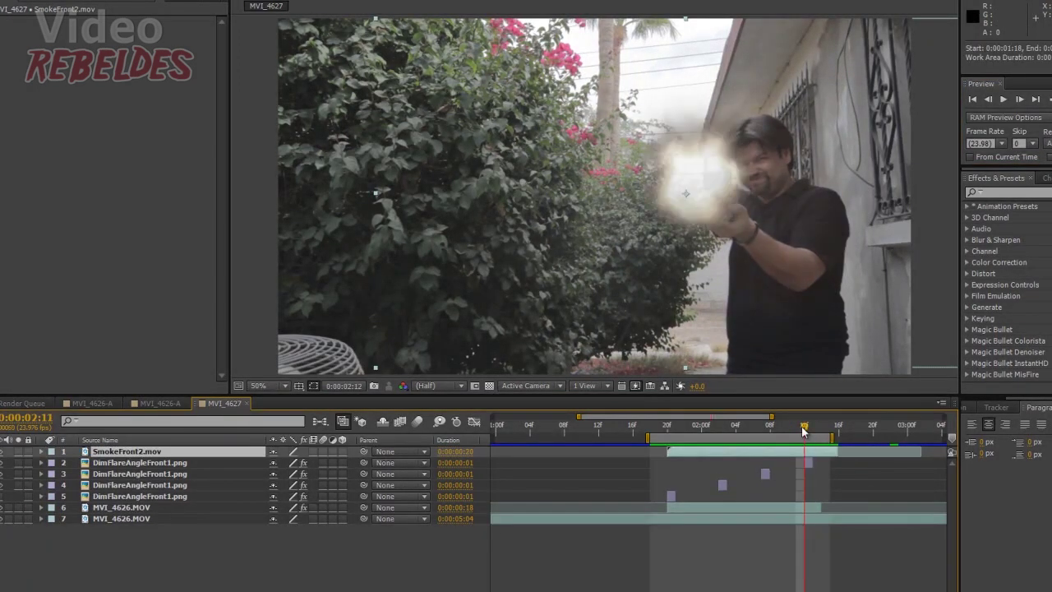
key(space)
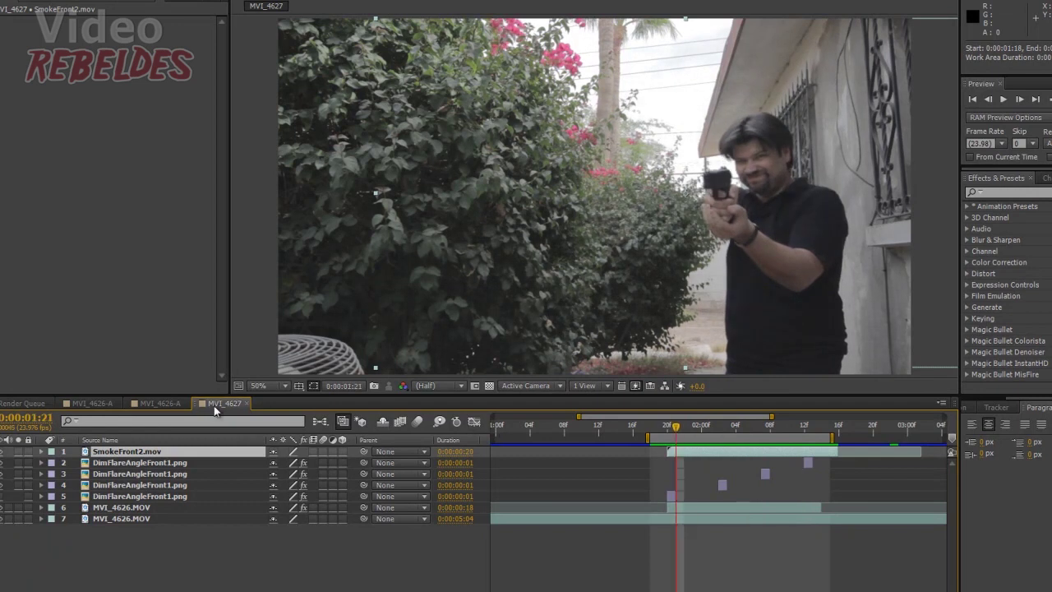
click(161, 403)
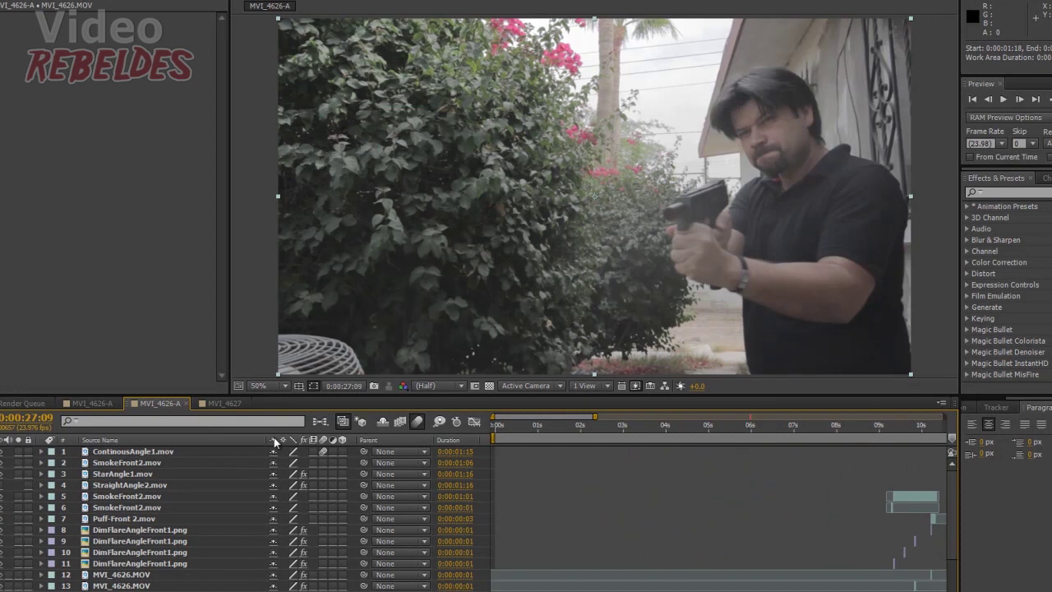
- Check the MVI_4626-A comp around 9 seconds, then return to the MVI_4627 composition
click(892, 426)
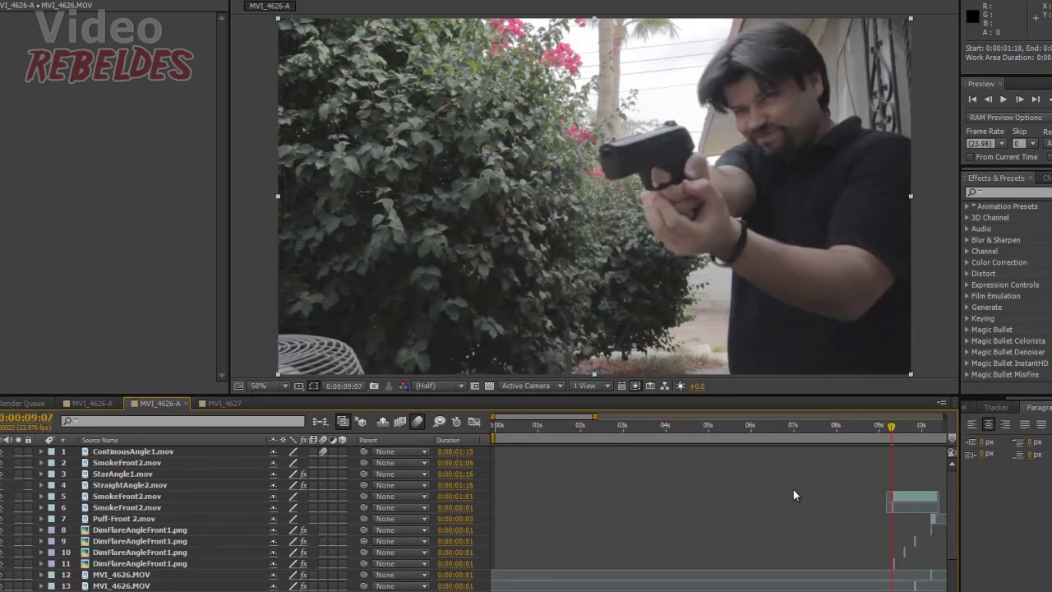
click(221, 403)
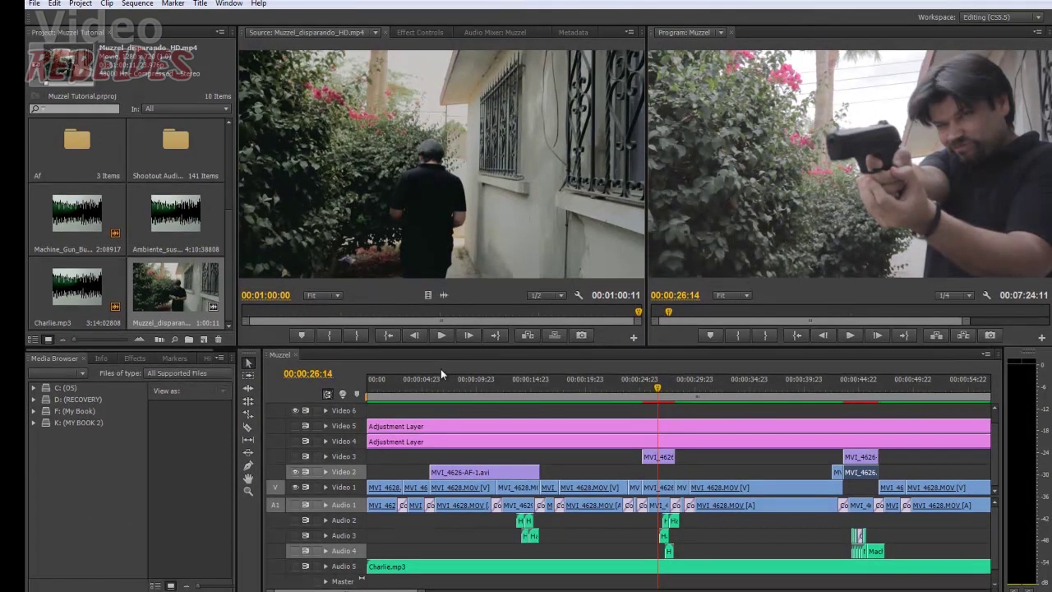
- Re-enable the Audio 2 and Audio 3 handgun sound tracks and play the shot from 13:16
drag(439, 398, 507, 395)
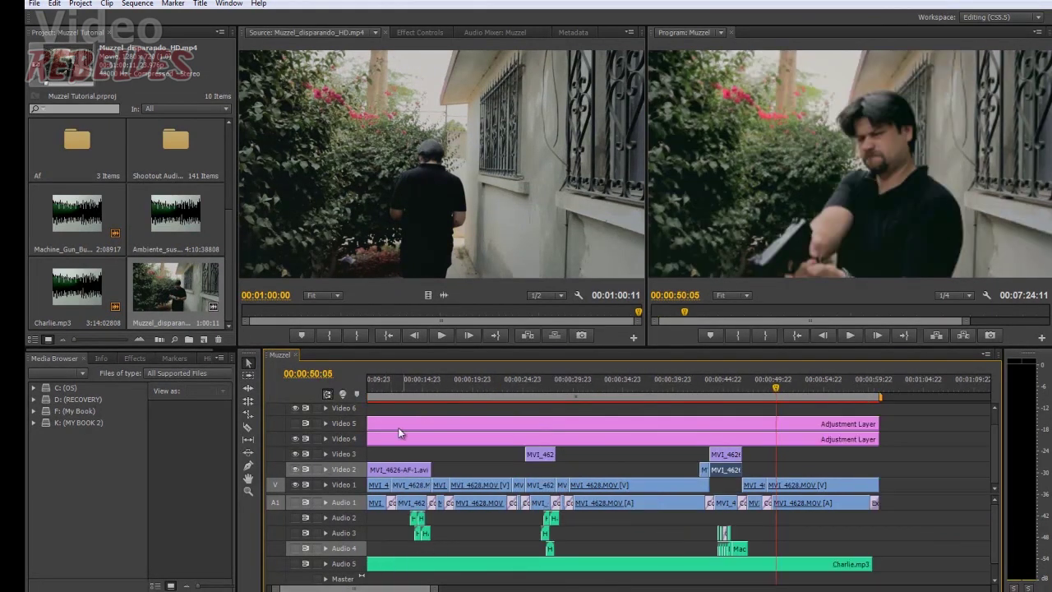
click(407, 382)
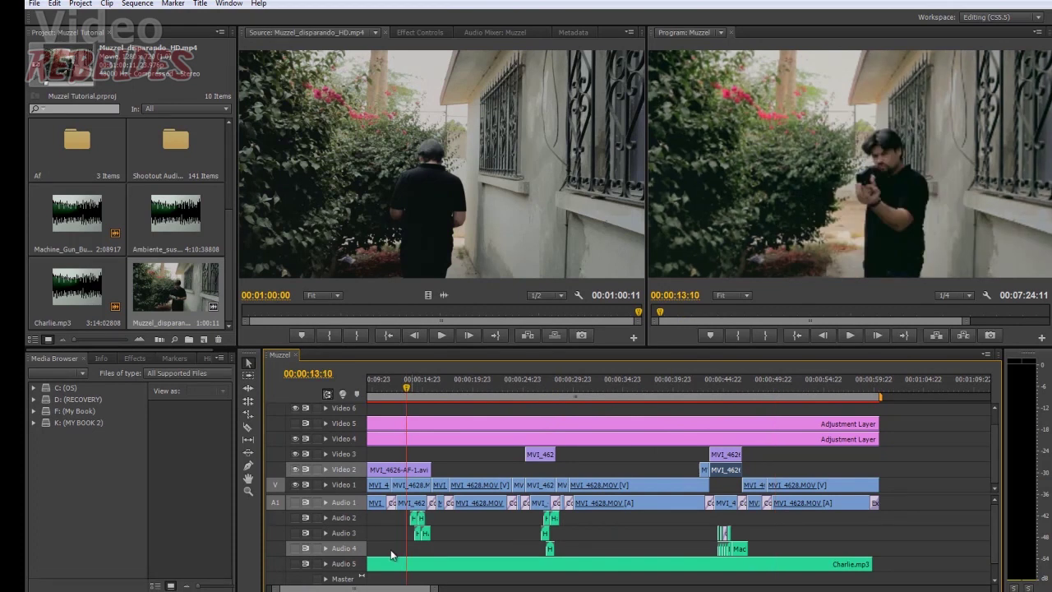
click(295, 518)
click(296, 533)
key(equal)
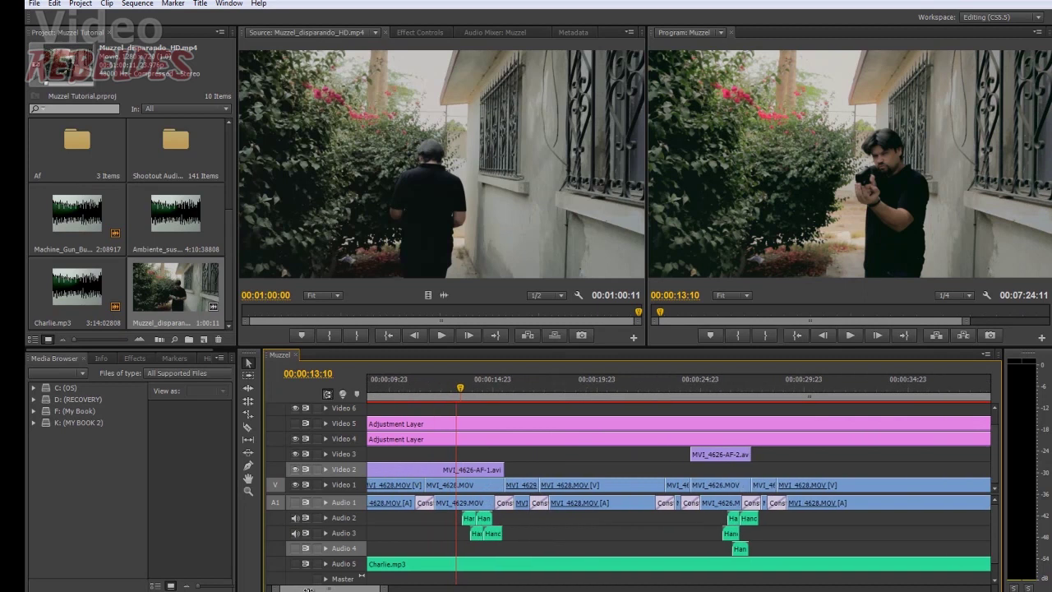
key(equal)
key(equal)
click(624, 383)
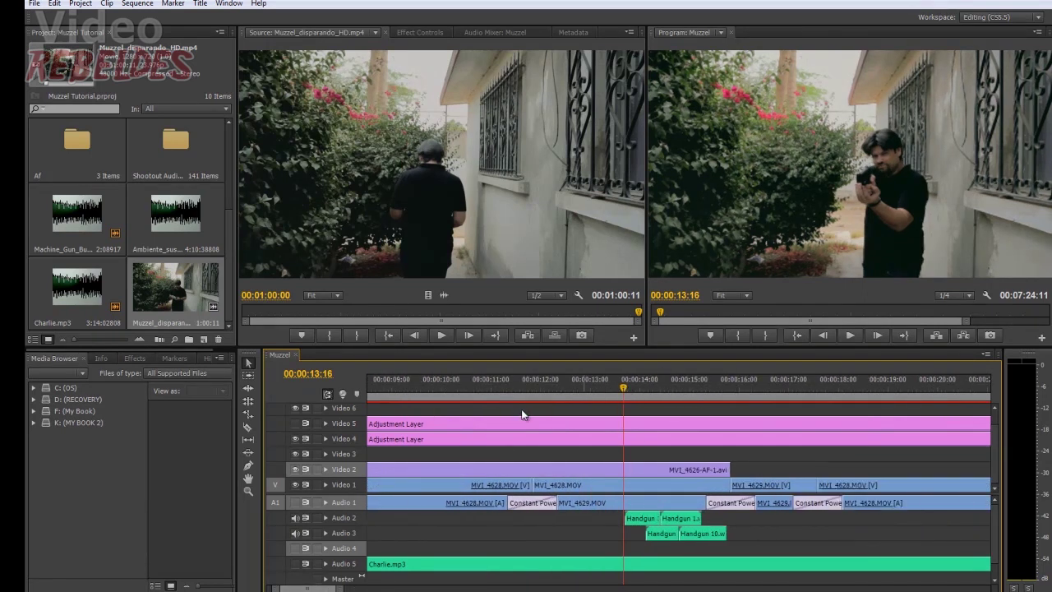
key(space)
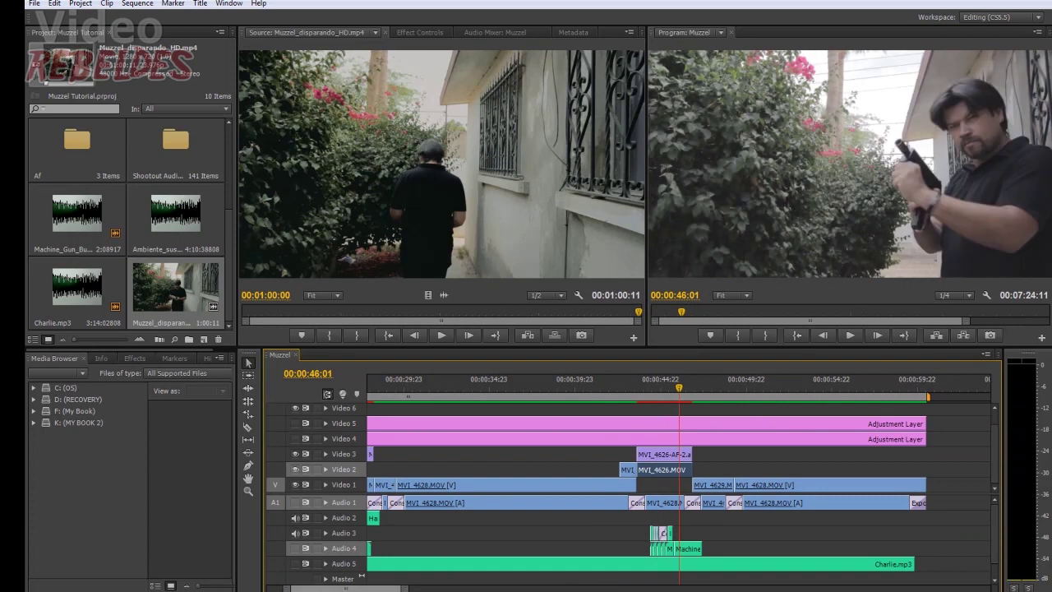
- Turn the Video 4 and Video 5 adjustment-layer tracks back on and return to the sequence start
scroll(298, 438, up, 3)
scroll(297, 438, up, 2)
click(295, 438)
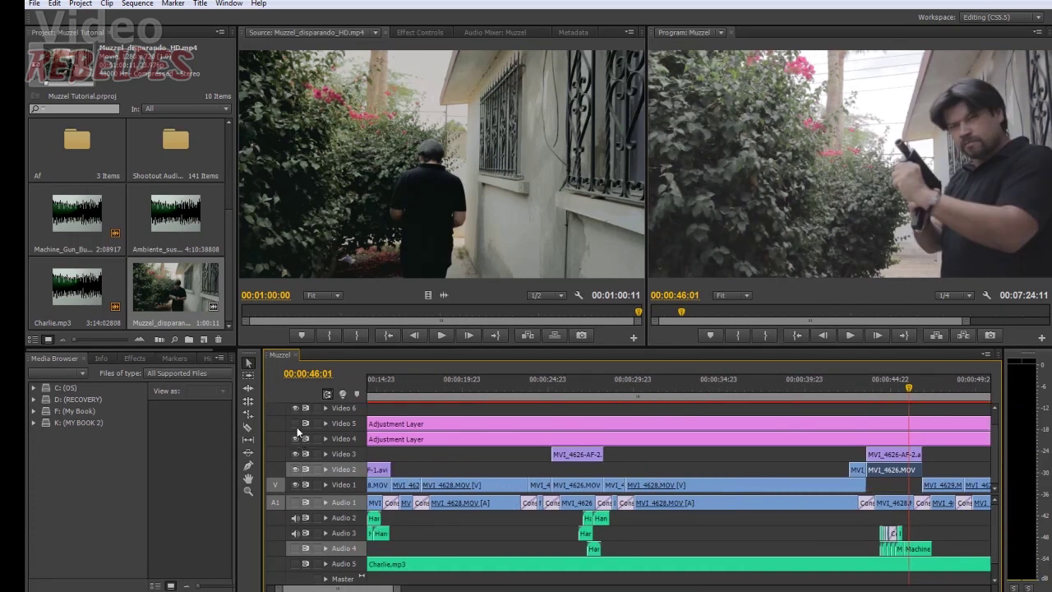
click(295, 424)
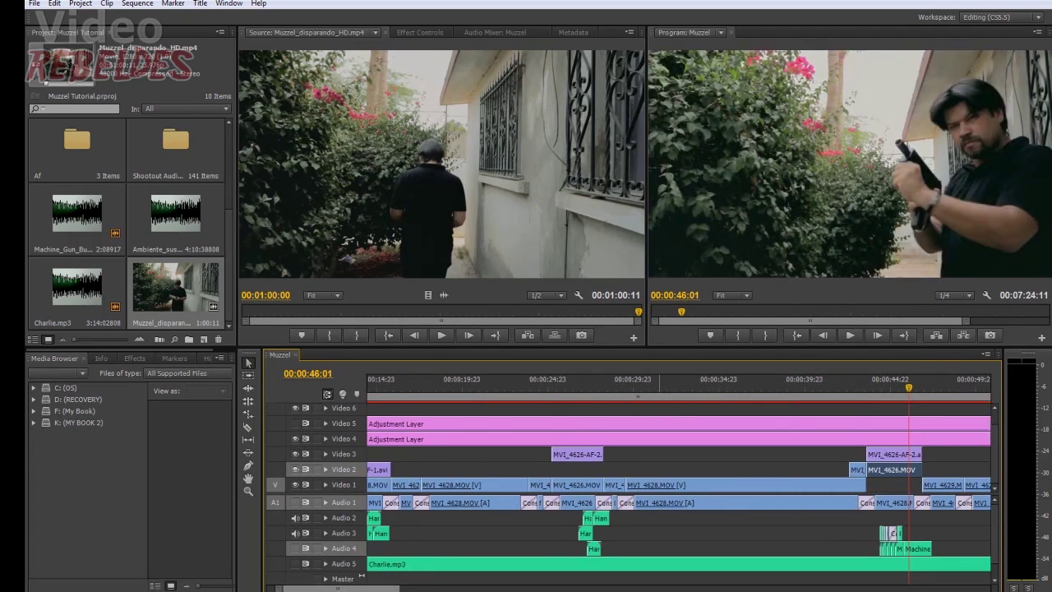
key(minus)
key(minus)
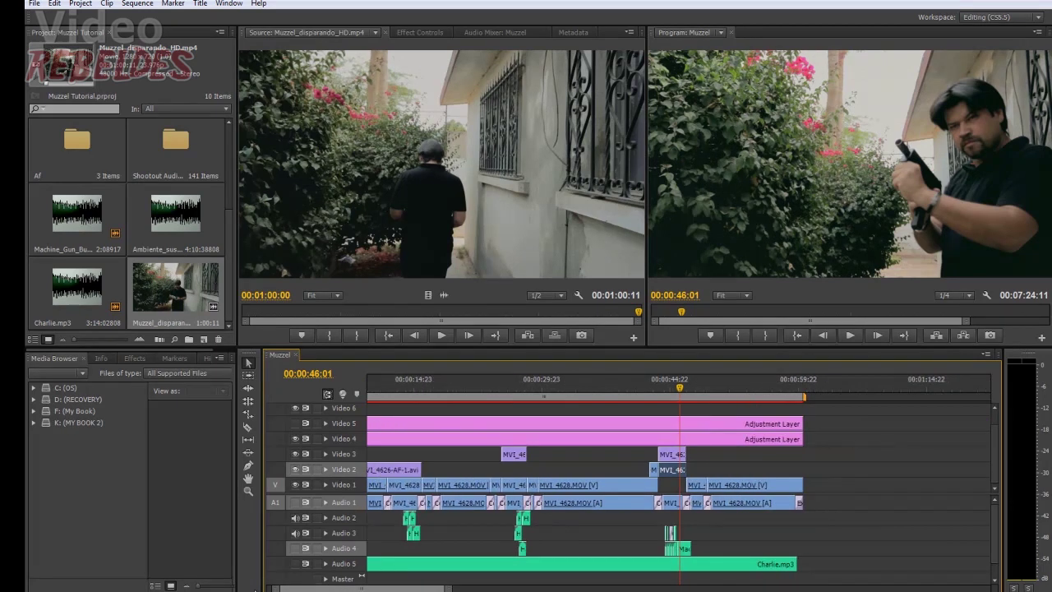
key(Home)
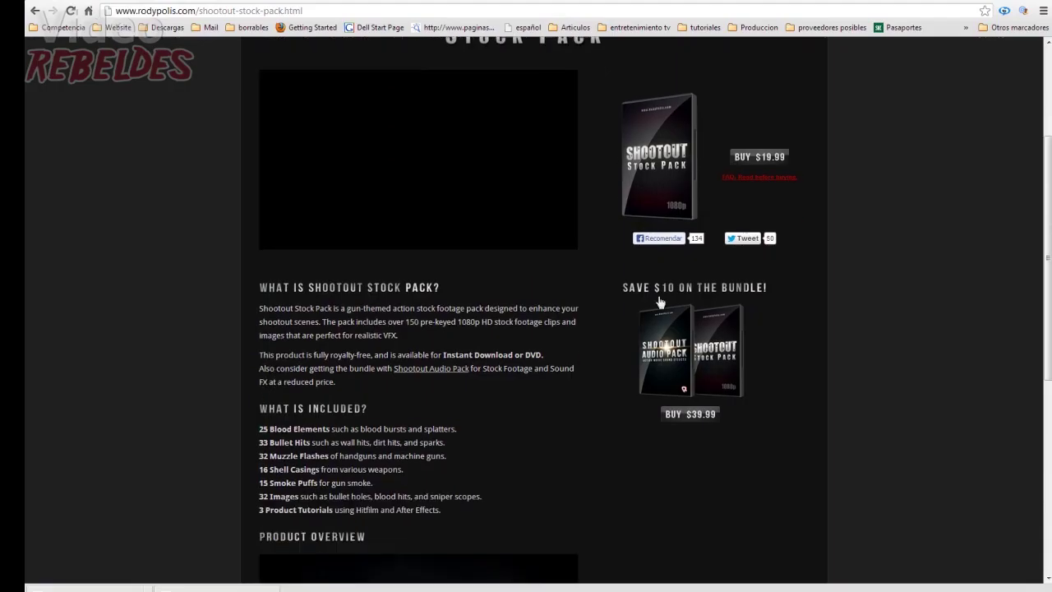
- Scroll through the Shootout Stock Pack's included elements and back to the top
scroll(662, 303, down, 1)
scroll(654, 306, down, 3)
scroll(653, 304, down, 2)
scroll(652, 302, up, 4)
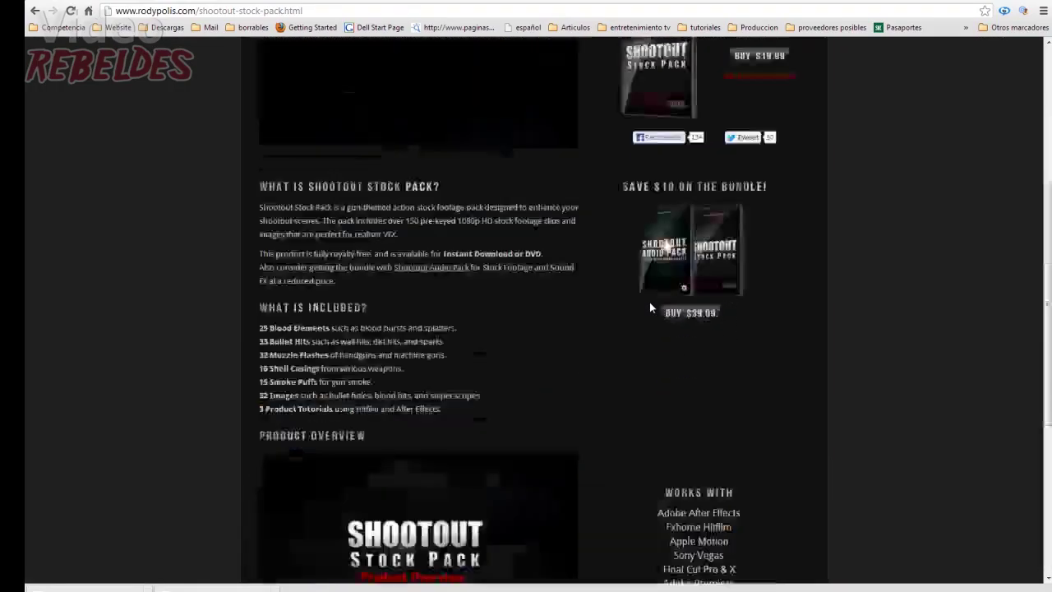
scroll(650, 302, up, 2)
scroll(655, 288, up, 1)
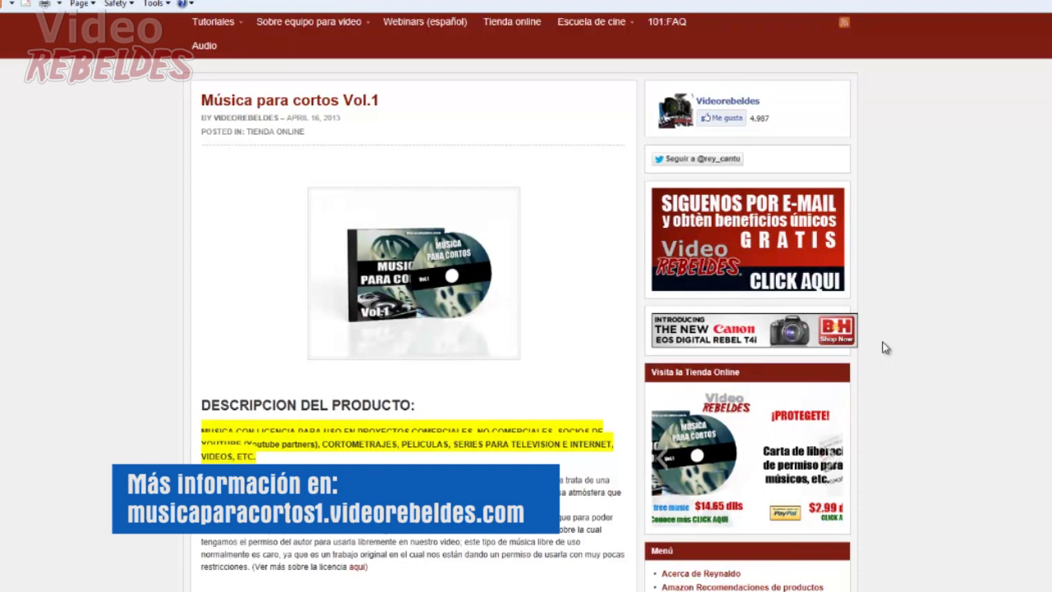
- Scroll down the Música para cortos Vol.1 track list to the MUESTRA player and back up
scroll(885, 348, down, 1)
scroll(885, 348, down, 1)
scroll(885, 348, down, 1)
scroll(885, 347, down, 1)
scroll(885, 348, down, 2)
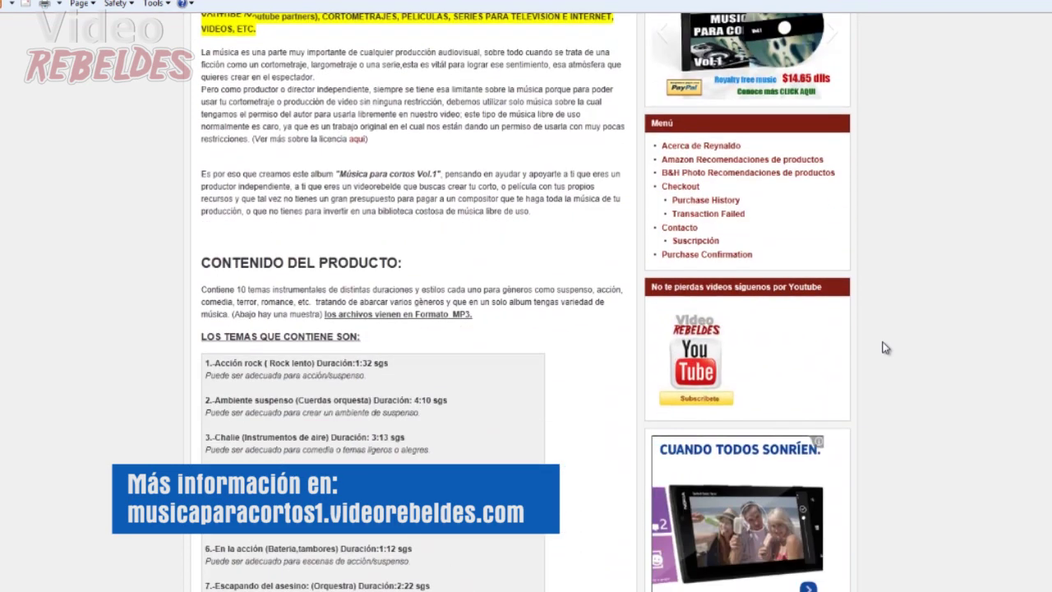
scroll(884, 348, down, 1)
scroll(884, 347, down, 2)
scroll(885, 348, down, 3)
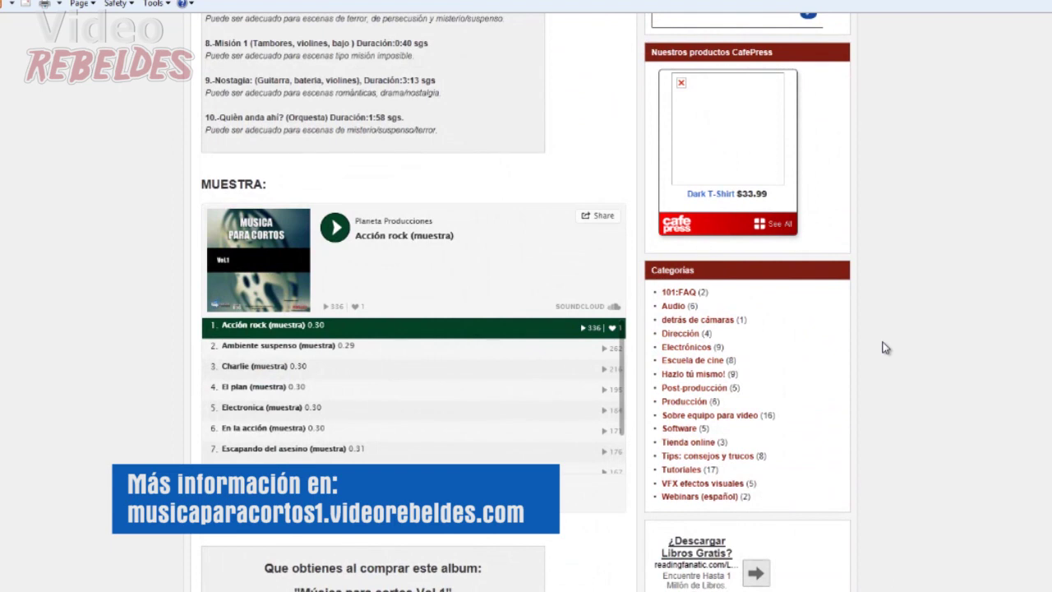
scroll(885, 348, down, 2)
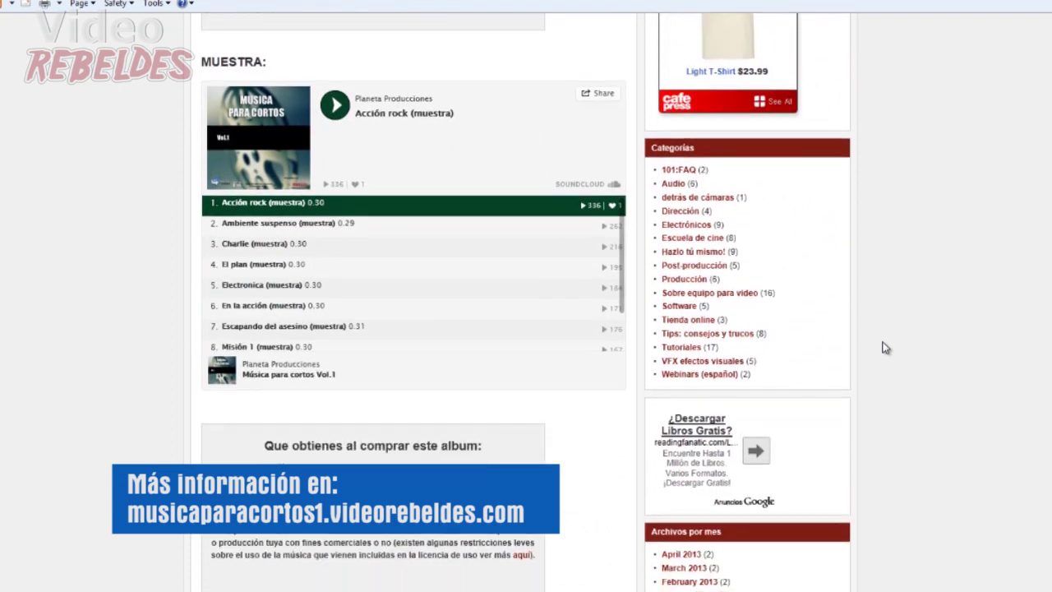
scroll(884, 348, down, 2)
scroll(885, 347, down, 1)
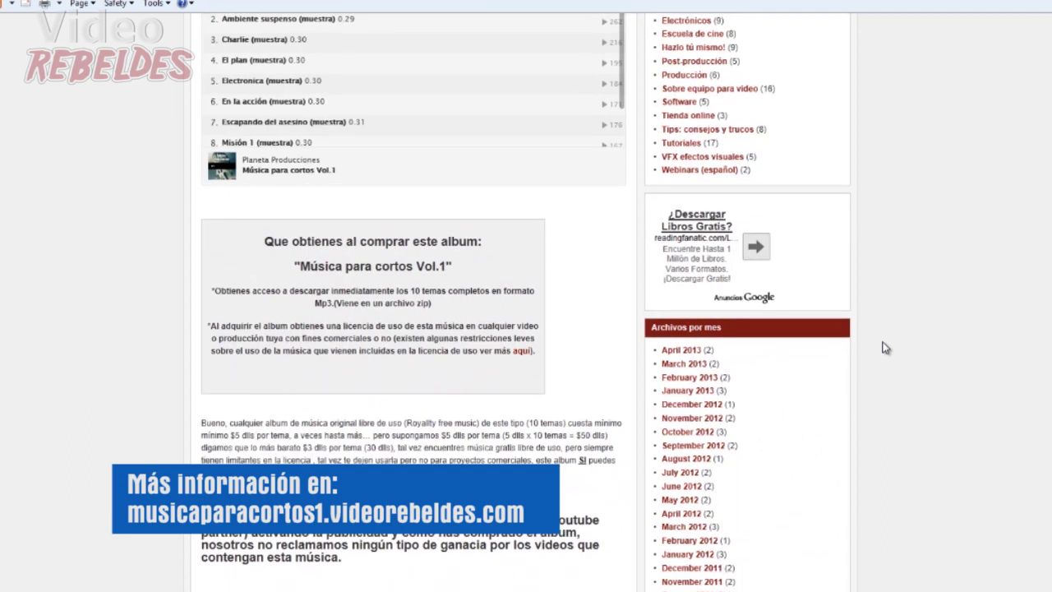
scroll(884, 348, up, 10)
scroll(885, 348, up, 3)
scroll(884, 347, up, 3)
scroll(885, 348, up, 3)
scroll(885, 348, up, 1)
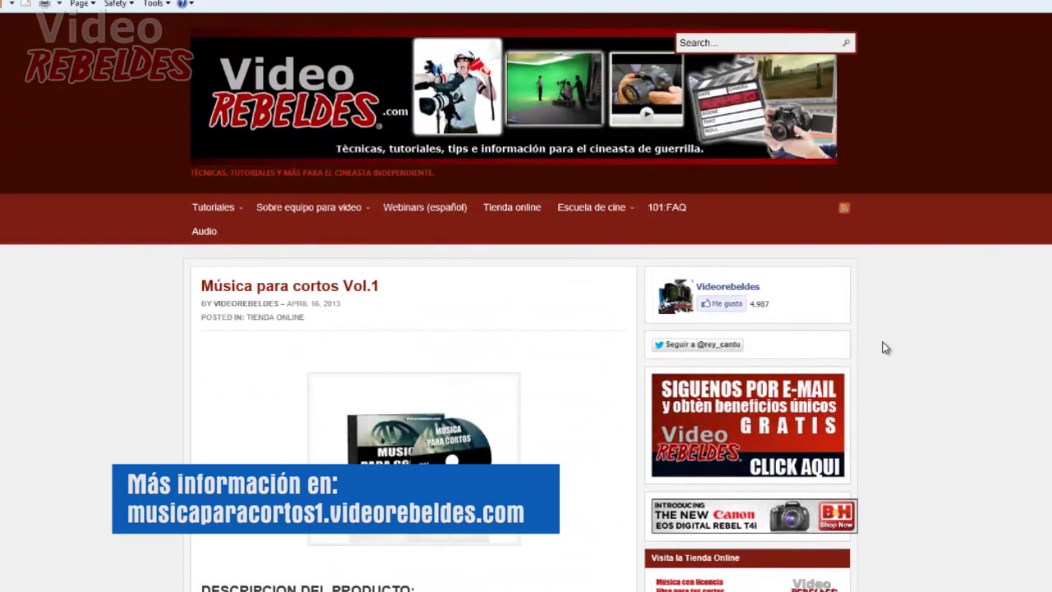
scroll(884, 347, down, 2)
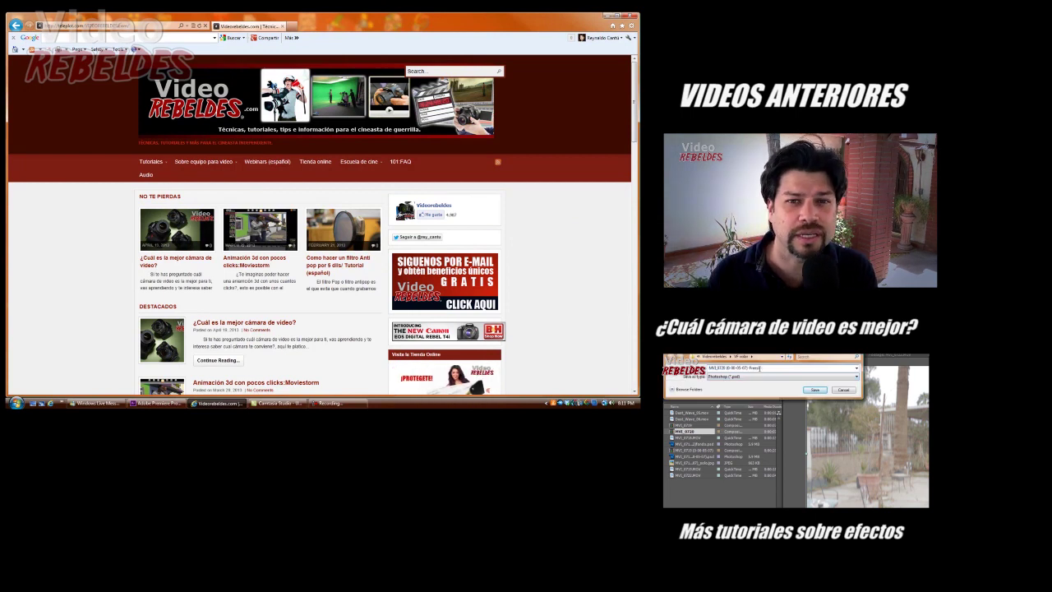
scroll(585, 353, down, 1)
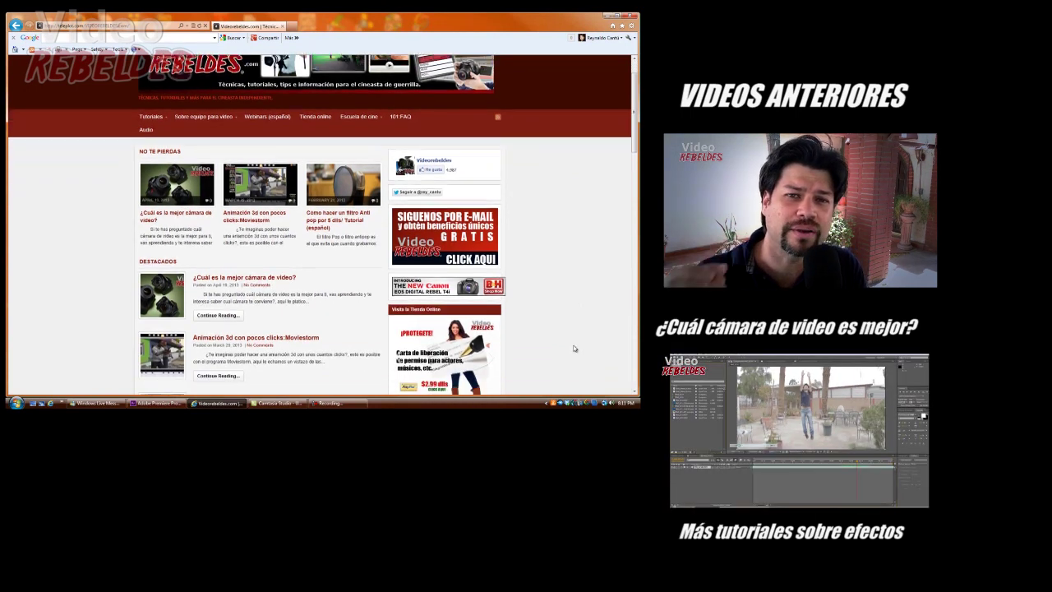